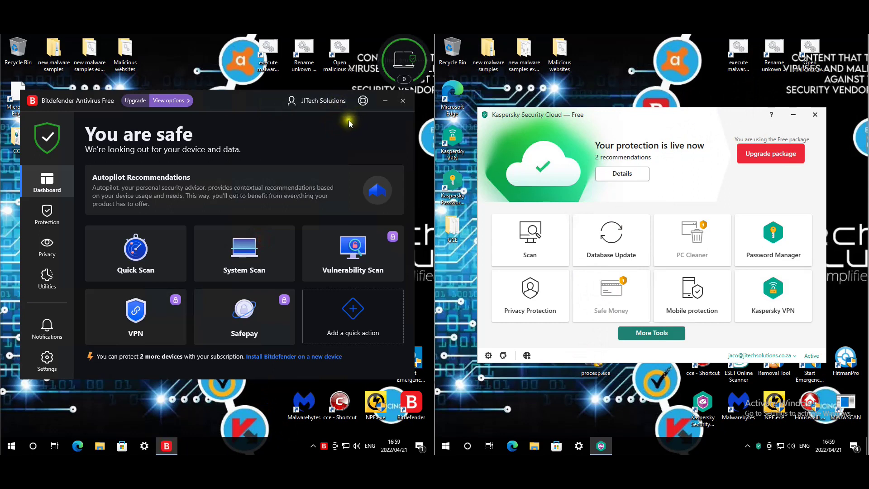
Turn off the Bitdefender Shield for 1 hour from the Antivirus advanced settings
left_click(47, 214)
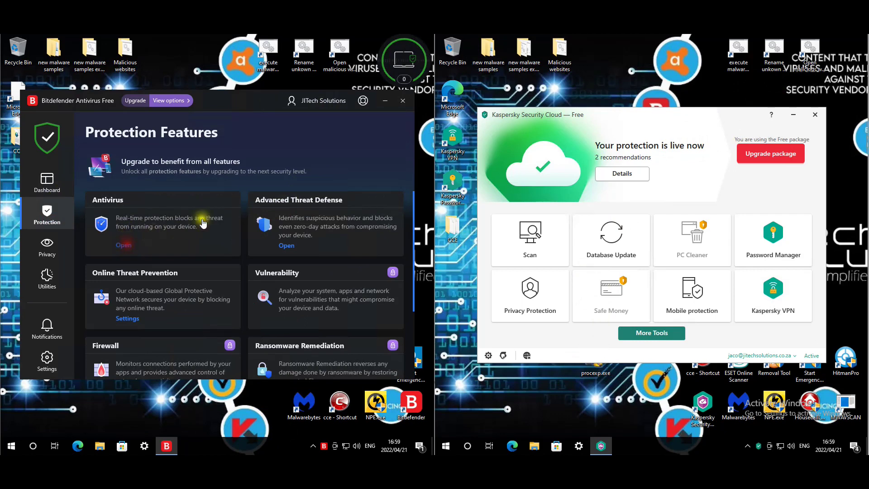
left_click(242, 190)
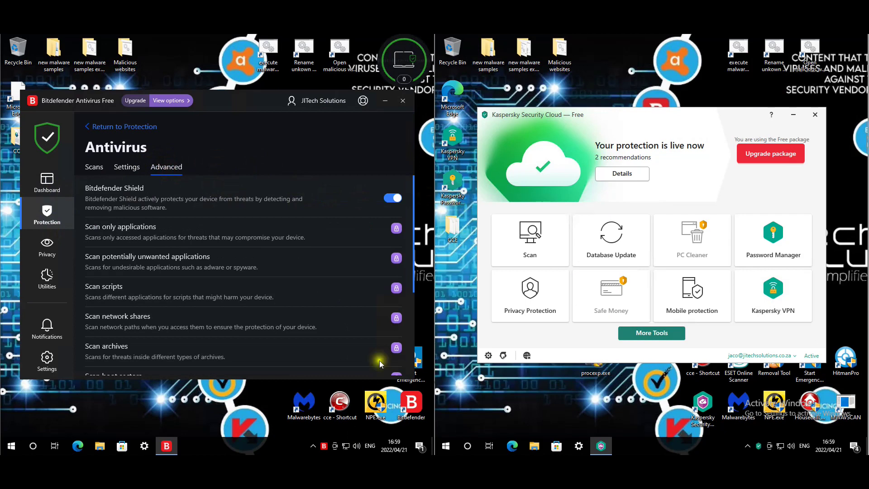
left_click(399, 203)
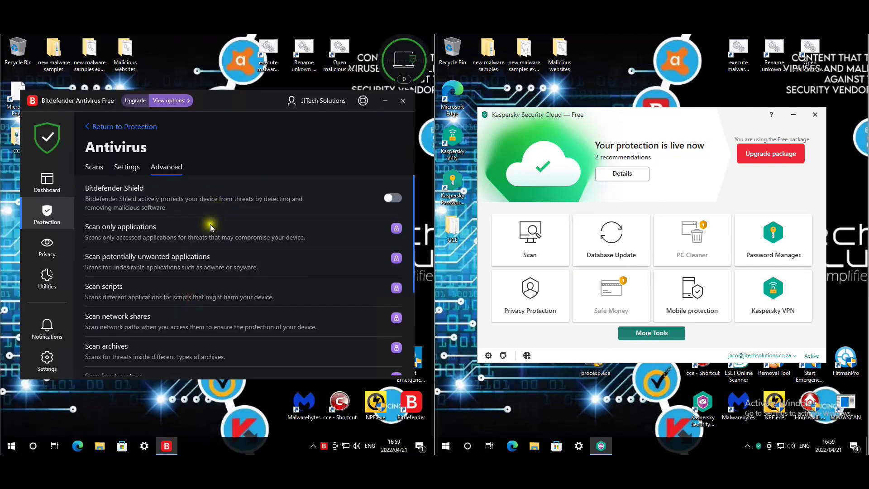
left_click(176, 249)
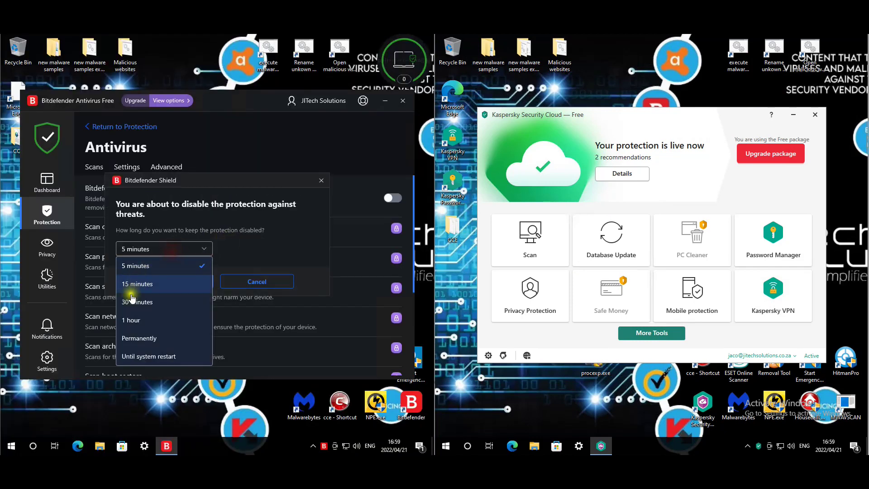
left_click(135, 318)
Disable Advanced Threat Defense and view the dashboard now showing the device at risk
left_click(172, 281)
left_click(100, 127)
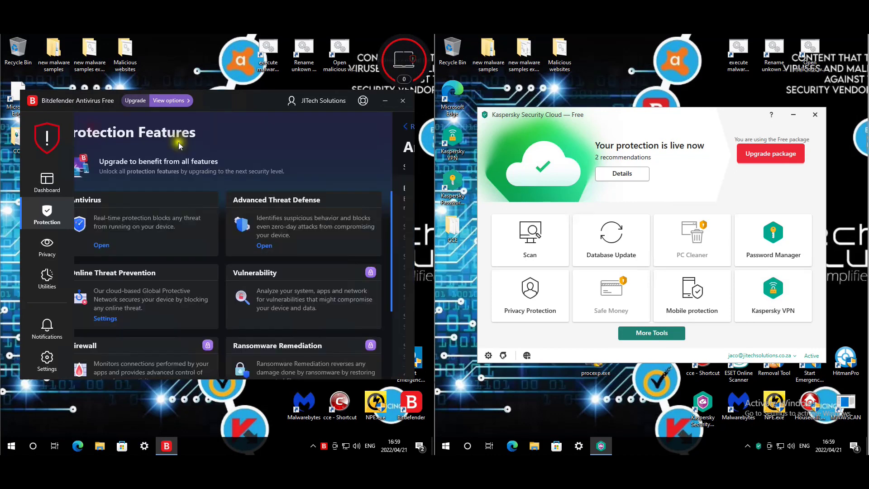
left_click(297, 234)
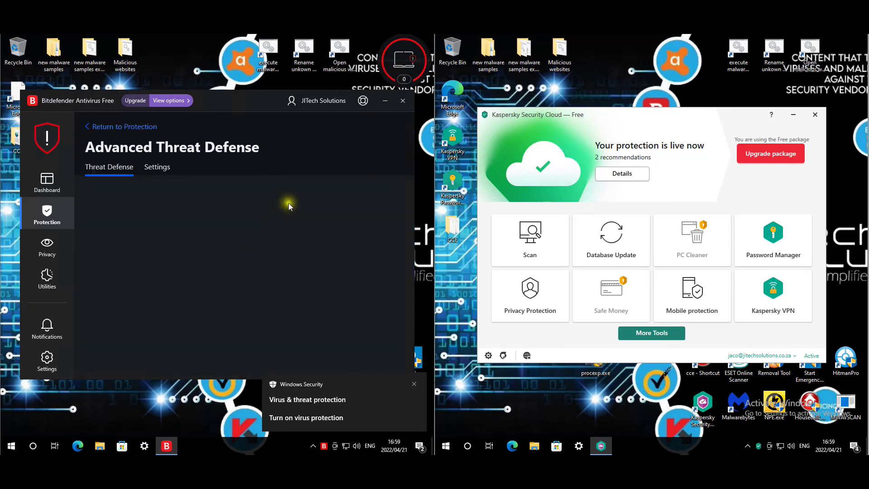
left_click(157, 167)
left_click(394, 201)
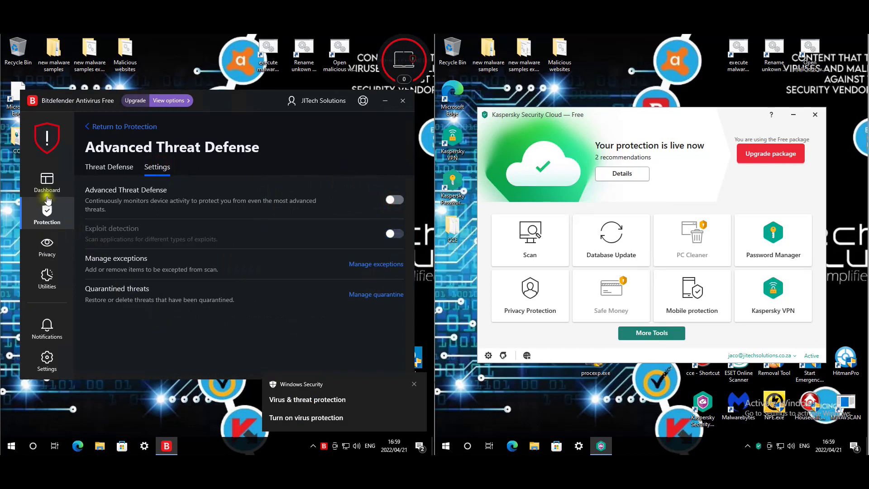
left_click(68, 192)
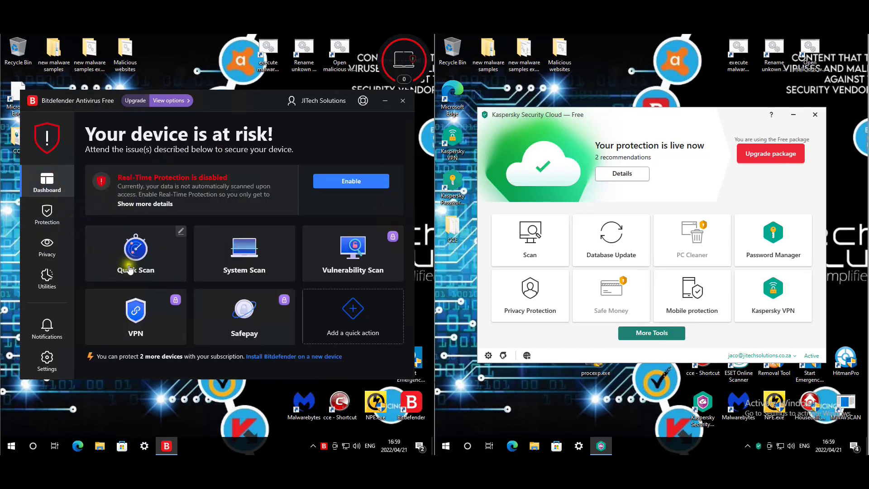
Open the Online Threat Prevention settings and confirm web attack prevention and other web protections stay on
left_click(45, 212)
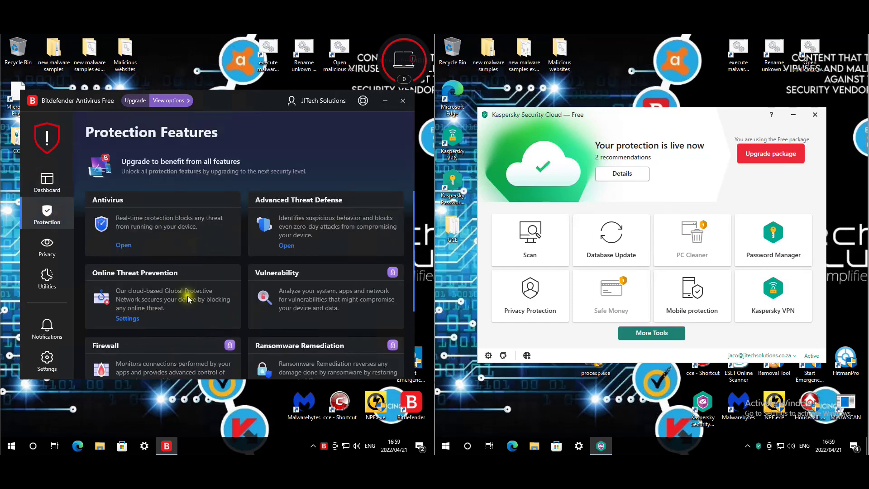
scroll(188, 299, "down", 1)
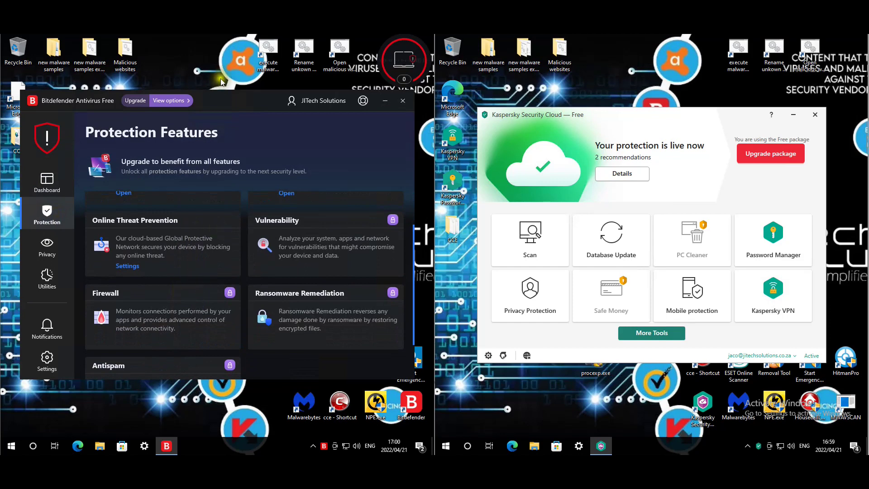
left_click(350, 69)
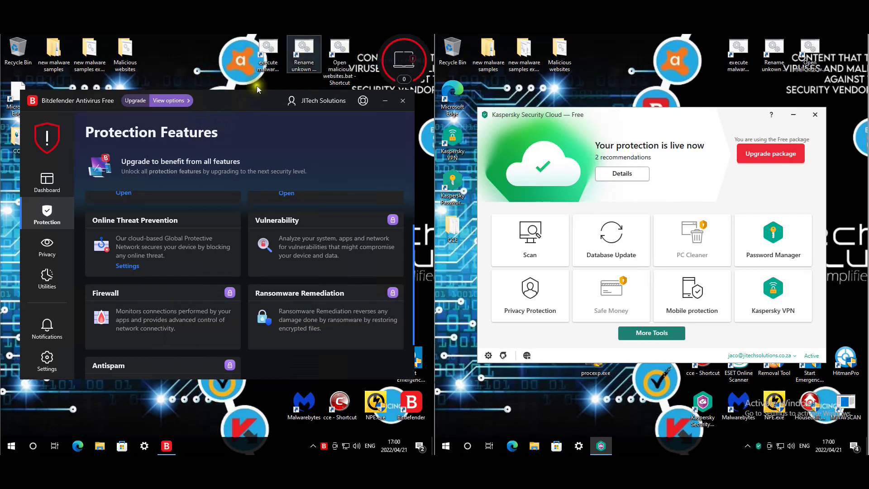
left_click(133, 272)
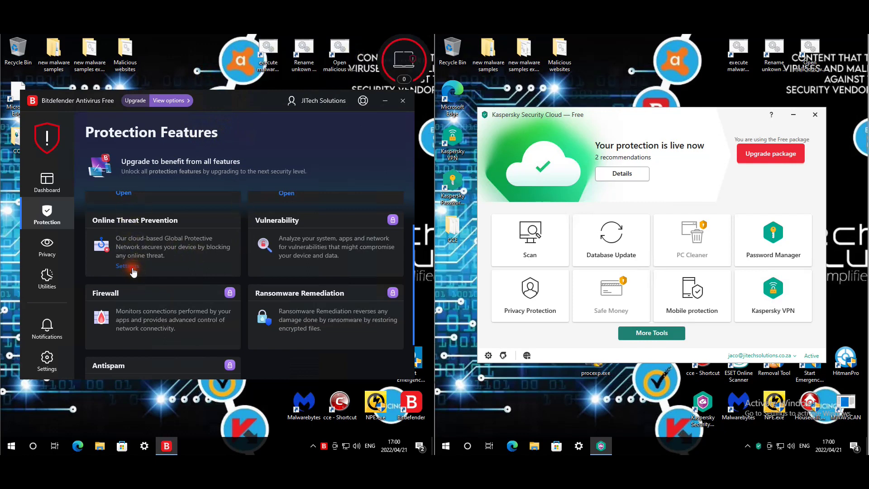
scroll(314, 240, "down", 5)
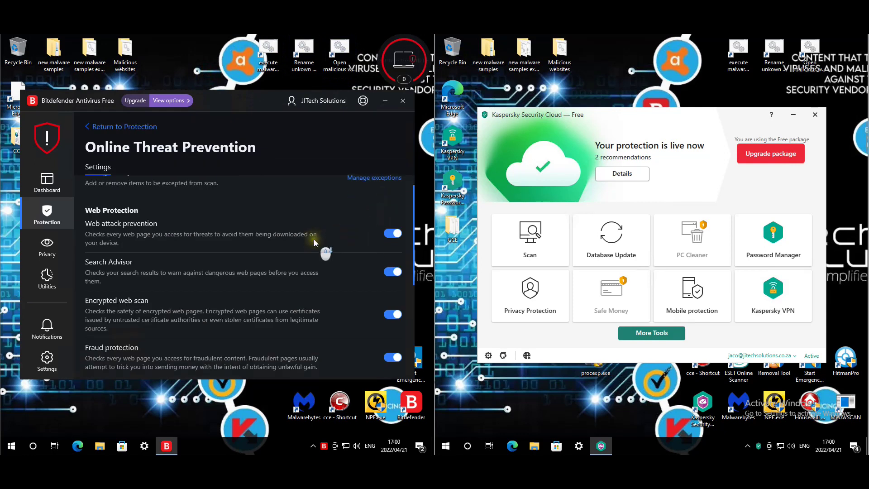
scroll(303, 233, "up", 5)
scroll(291, 223, "up", 1)
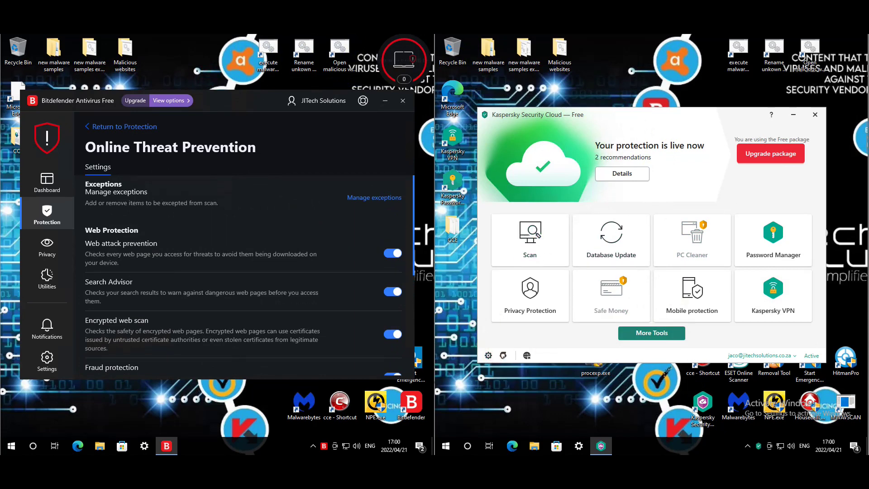
Review the File Anti-Virus settings, including its advanced options, in Kaspersky's Protection settings
left_click(488, 356)
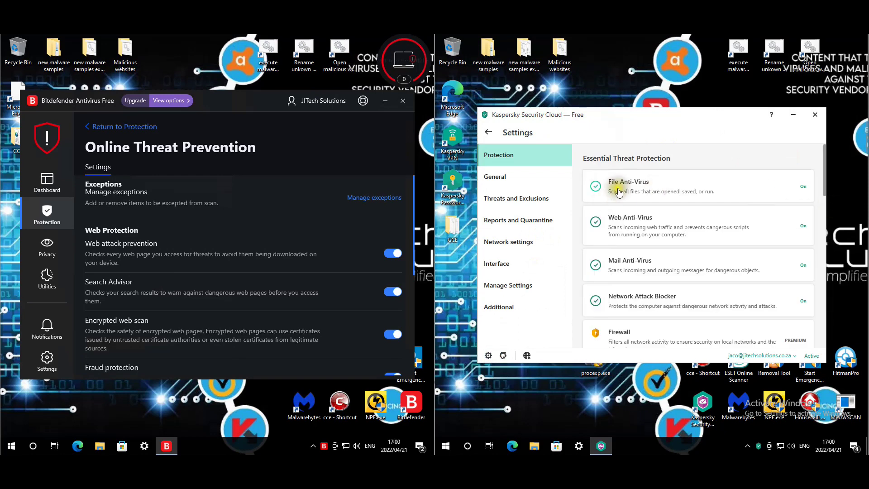
left_click(765, 172)
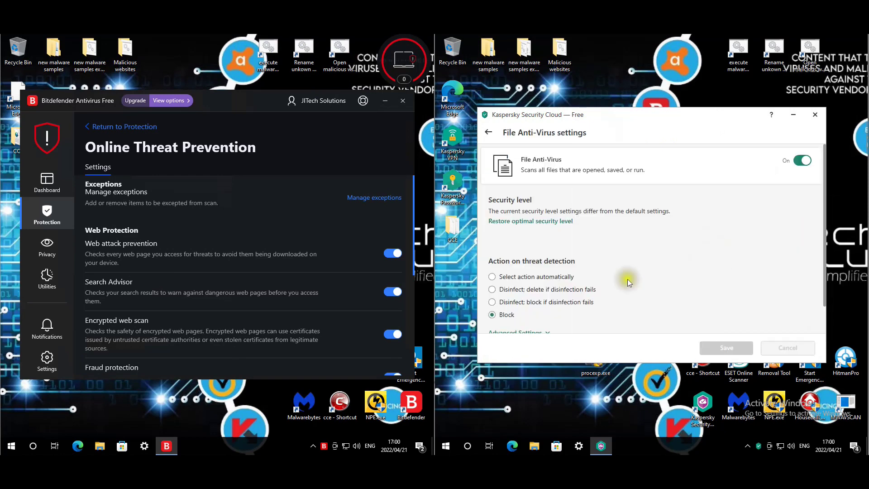
scroll(678, 265, "down", 1)
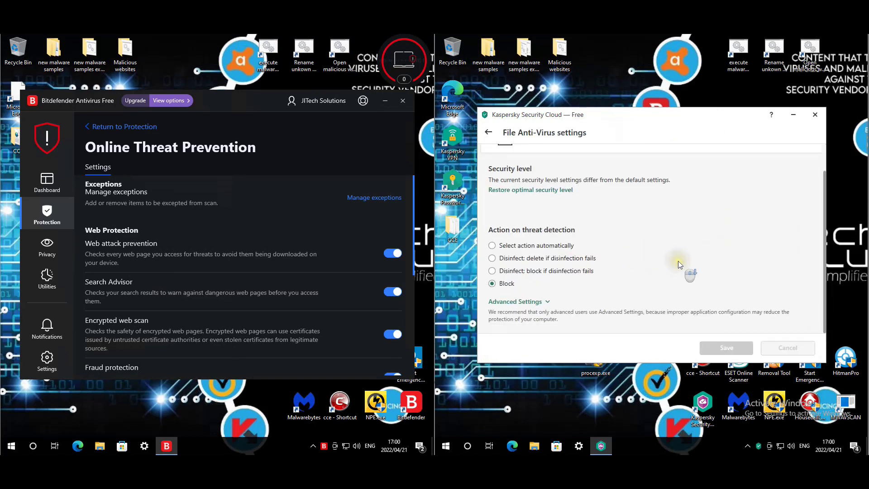
left_click(515, 302)
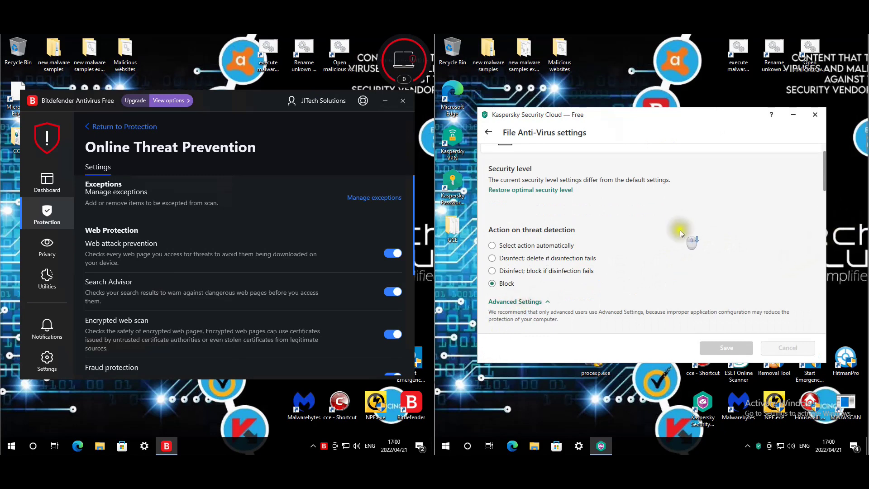
scroll(680, 231, "down", 1)
scroll(654, 245, "down", 4)
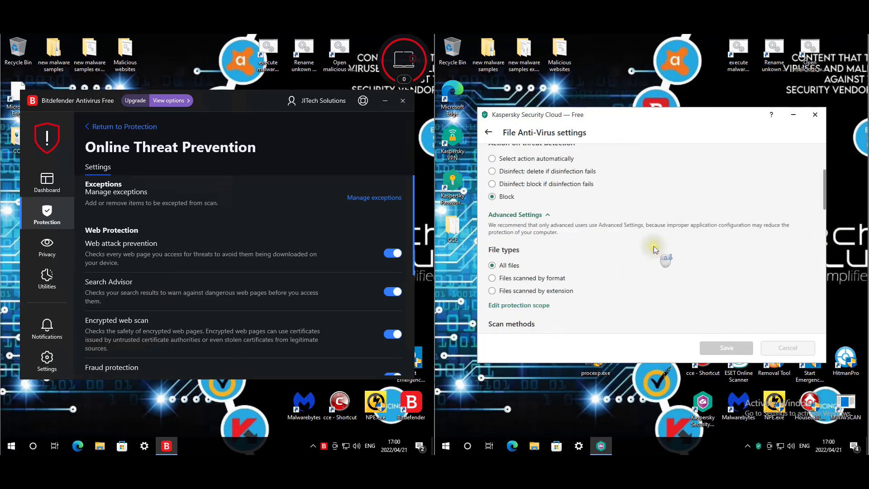
scroll(653, 245, "down", 8)
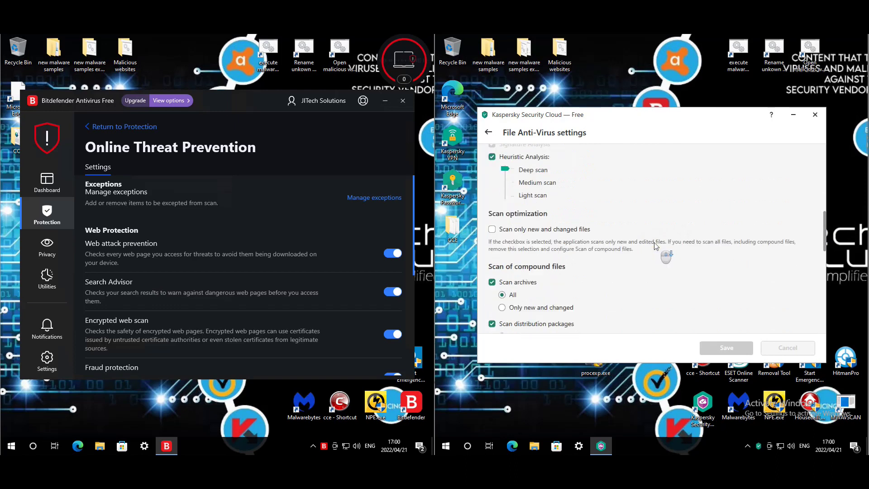
scroll(665, 238, "down", 3)
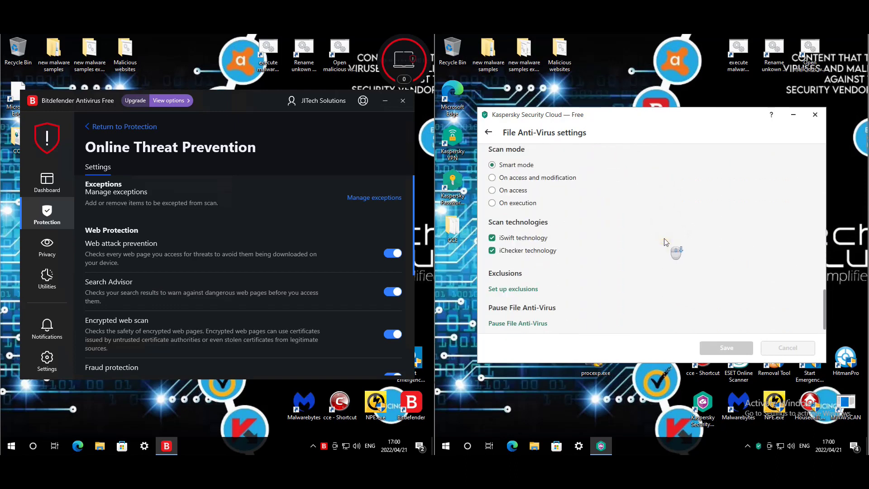
left_click(489, 136)
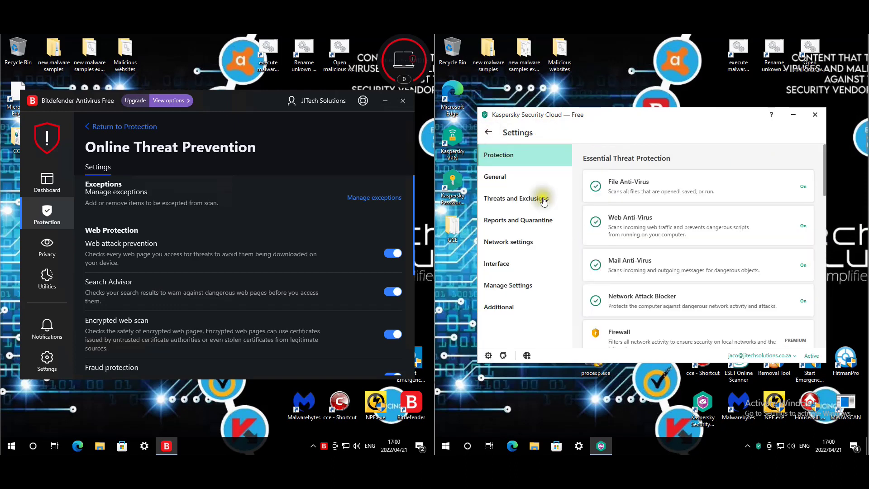
Review Web Anti-Virus scan methods, Anti-Phishing and URL Advisor options, then return to the settings list
left_click(645, 225)
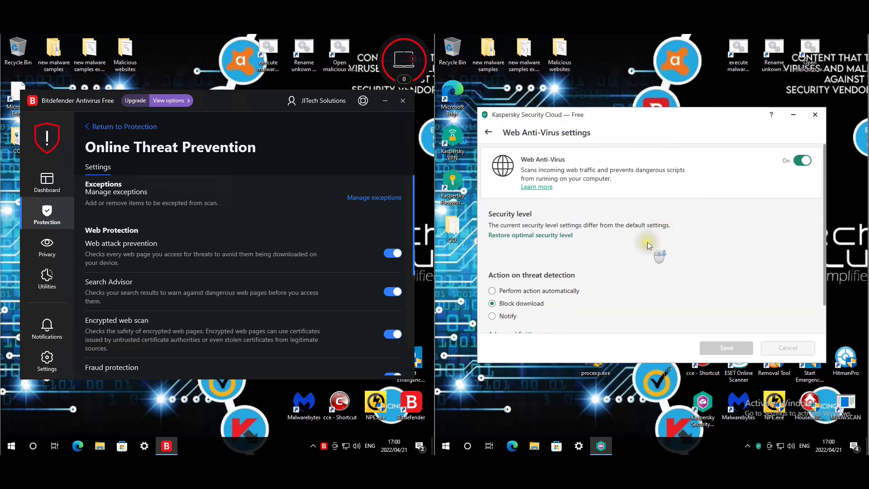
scroll(647, 231, "down", 2)
scroll(624, 261, "down", 2)
scroll(624, 261, "down", 2)
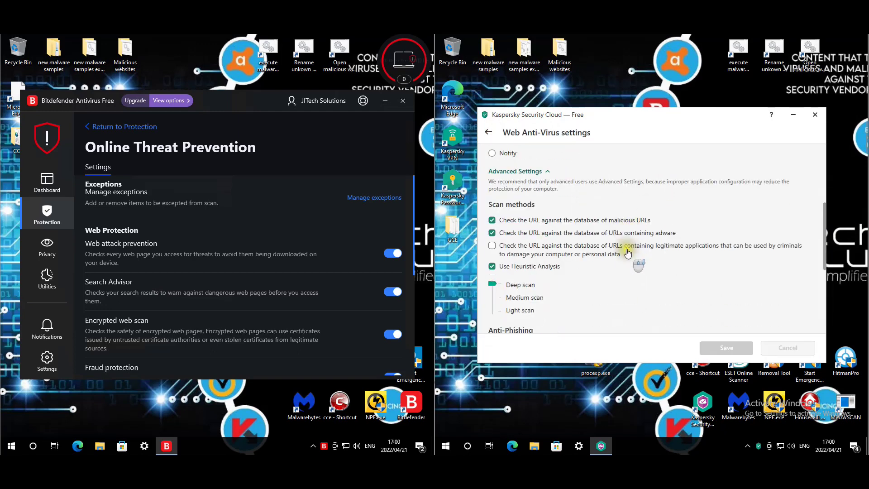
scroll(628, 253, "down", 5)
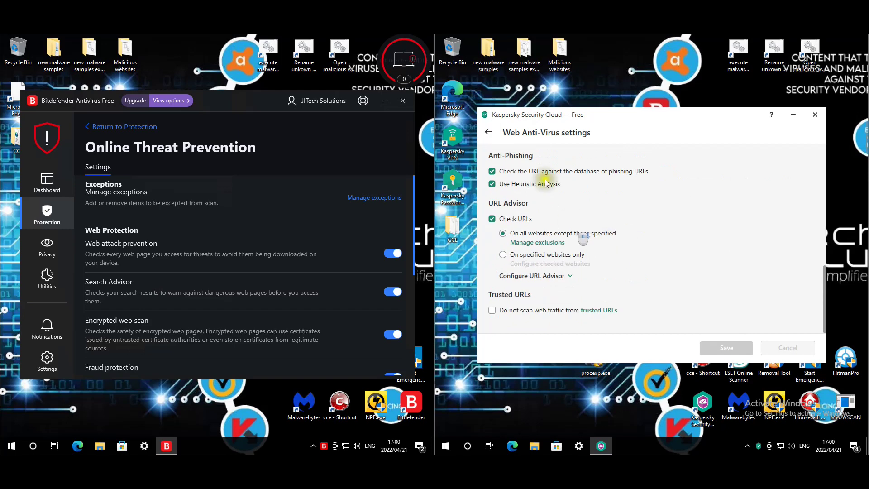
left_click(490, 133)
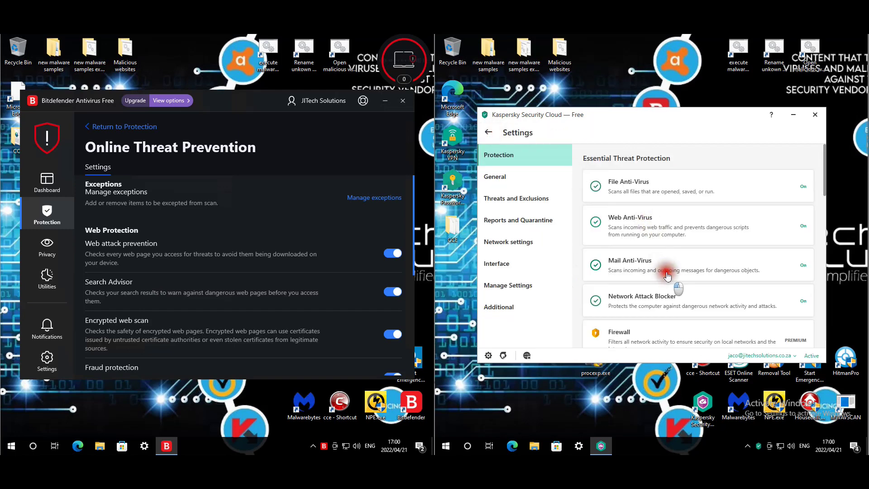
Check Network Attack Blocker settings and its empty exclusions list
left_click(659, 300)
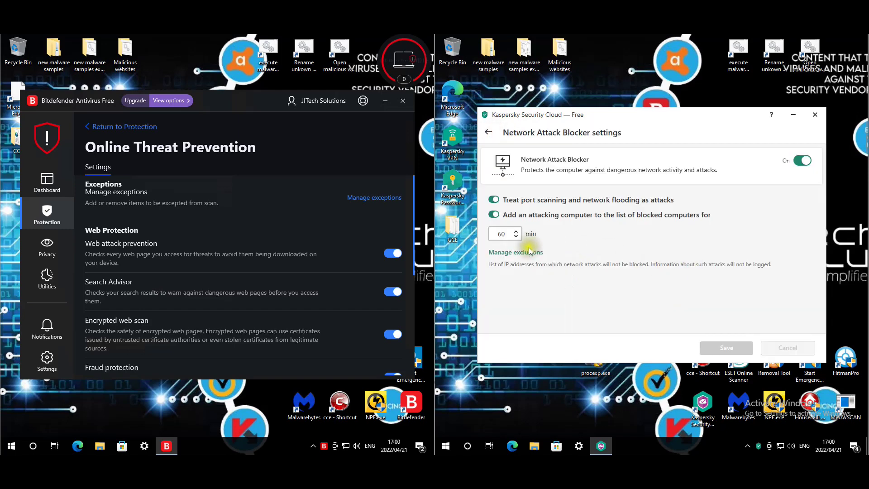
left_click(528, 254)
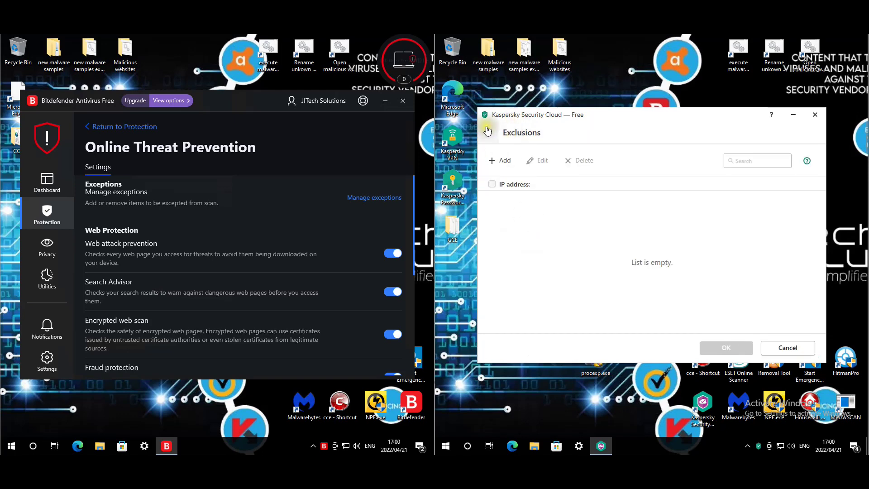
left_click(489, 132)
left_click(490, 133)
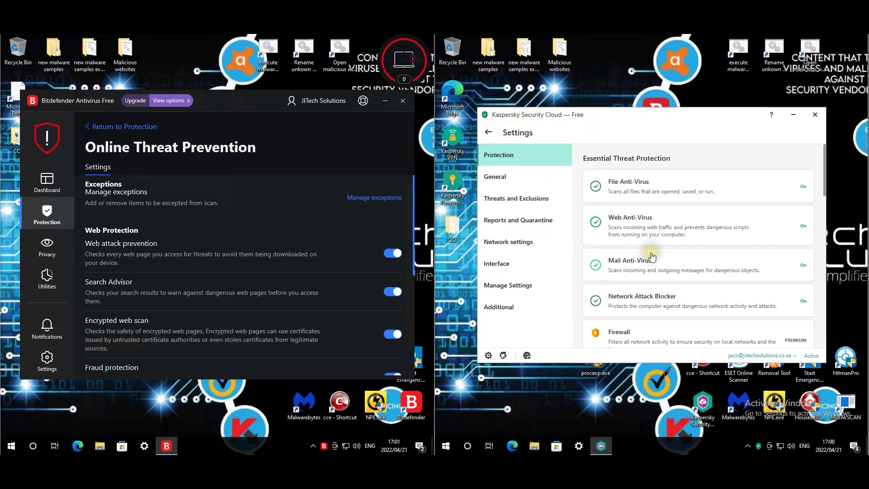
Review the AMSI Protection and System Watcher settings pages
scroll(652, 258, "down", 3)
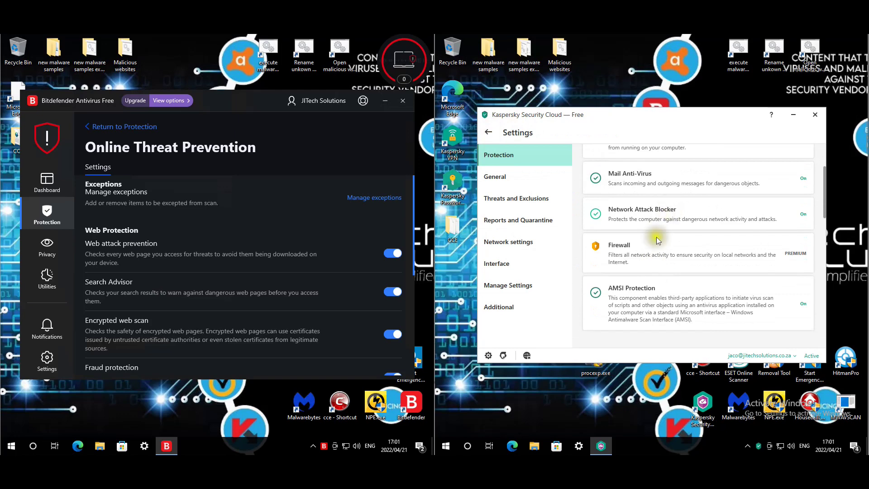
left_click(657, 288)
scroll(598, 267, "down", 1)
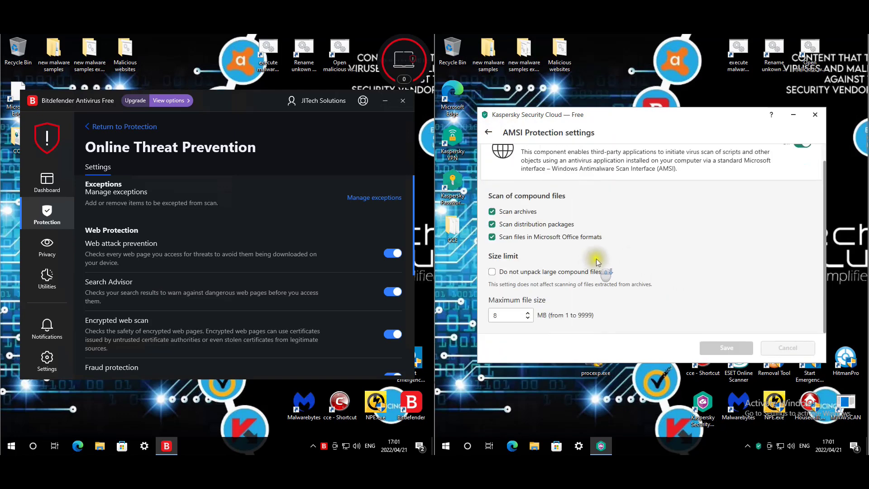
left_click(487, 134)
scroll(679, 242, "down", 5)
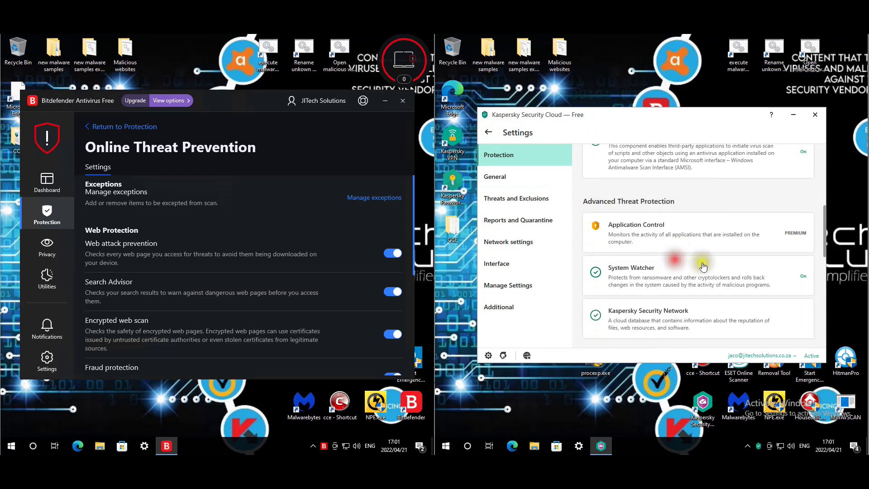
left_click(706, 272)
scroll(698, 281, "down", 2)
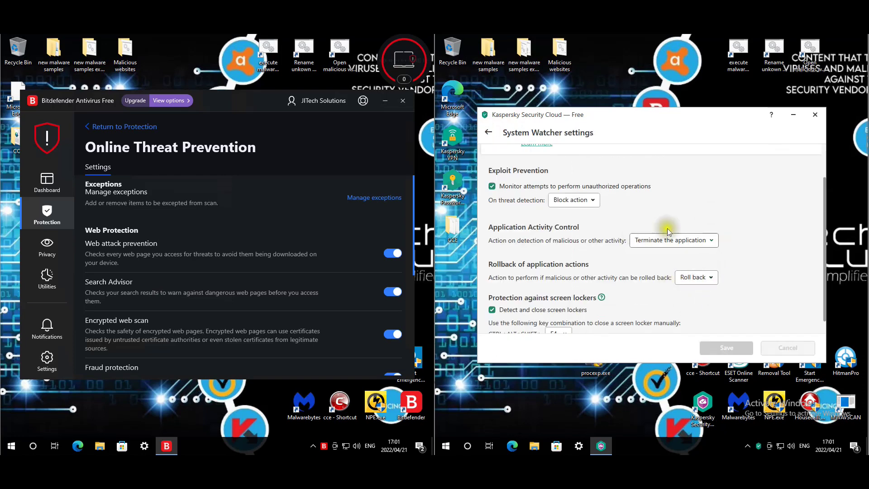
scroll(693, 227, "down", 1)
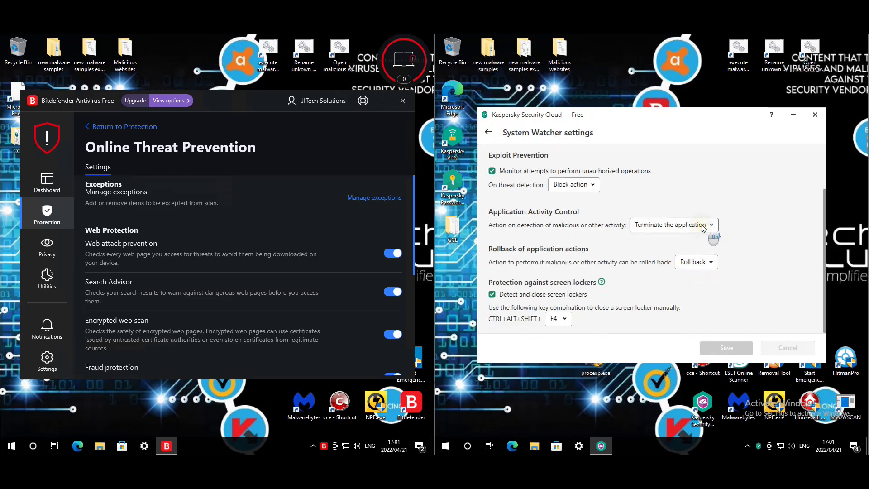
left_click(488, 132)
Glance at Kaspersky Security Network, then pause protection for 1 hour, skipping confirmations for 30 minutes
left_click(681, 311)
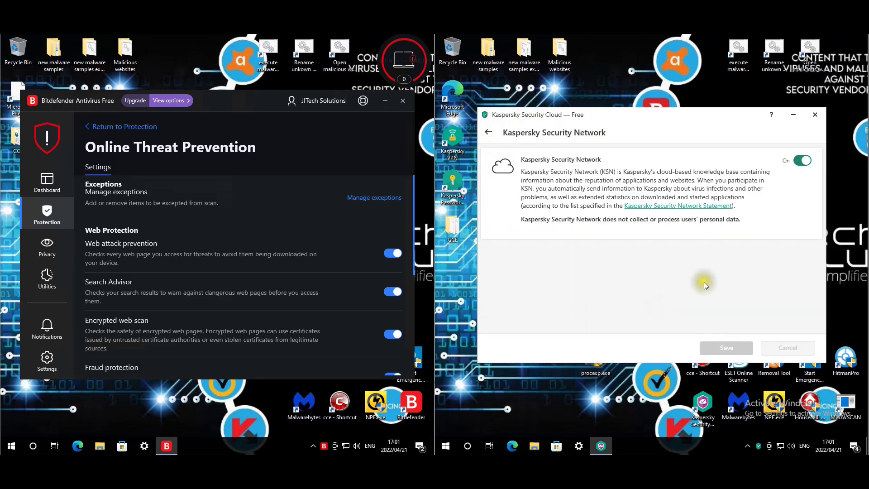
left_click(488, 136)
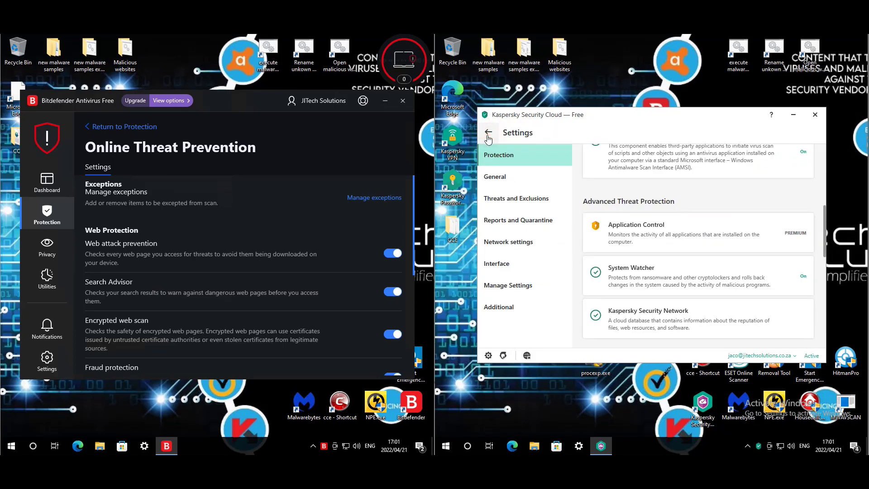
right_click(762, 447)
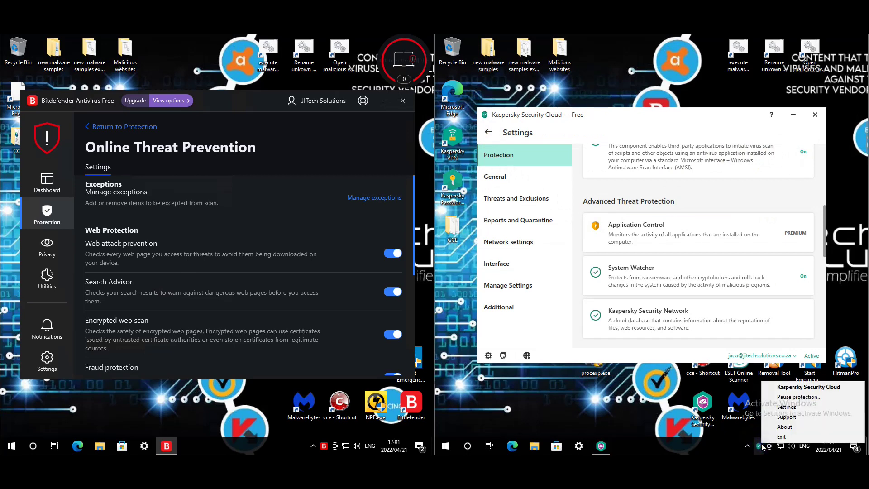
left_click(790, 401)
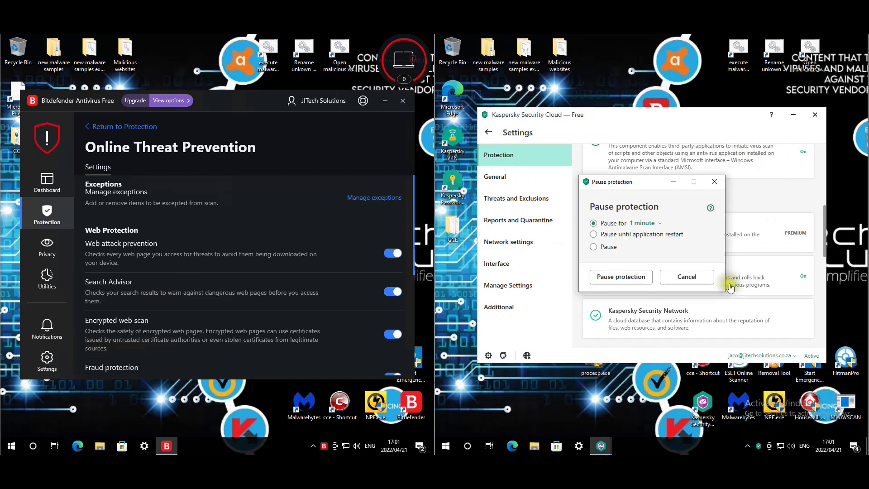
left_click(642, 224)
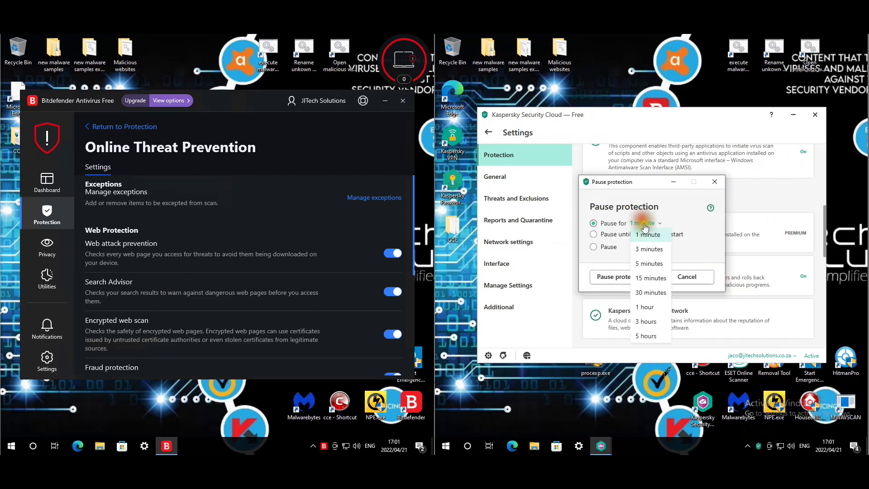
left_click(647, 307)
left_click(636, 281)
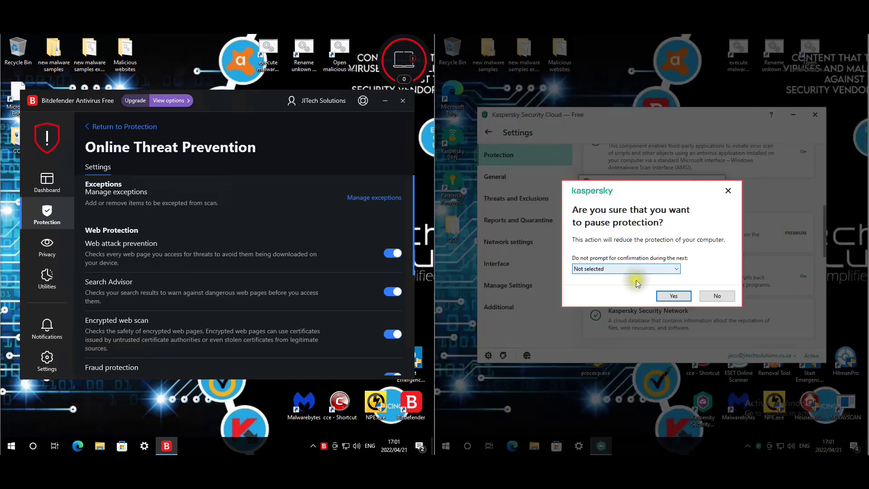
left_click(630, 269)
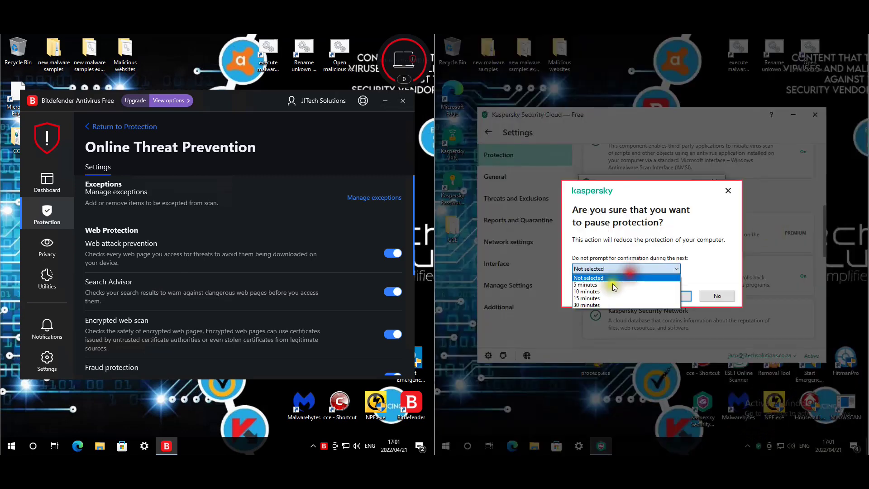
left_click(593, 305)
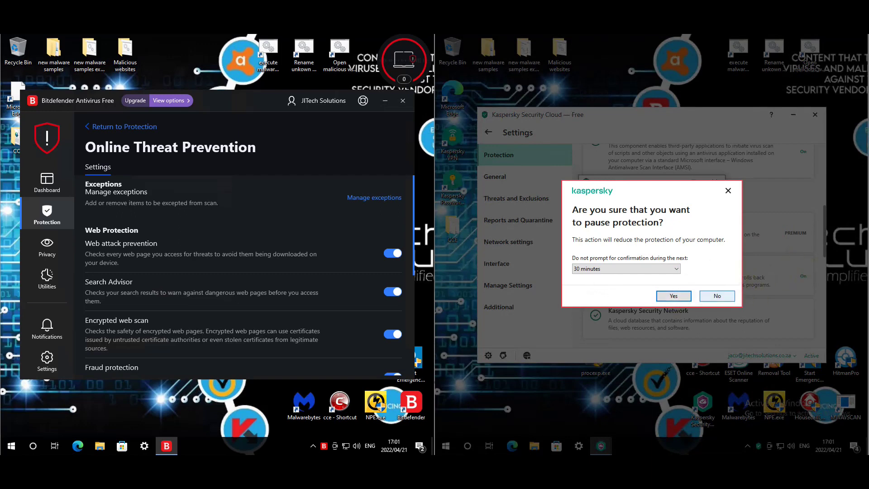
left_click(677, 296)
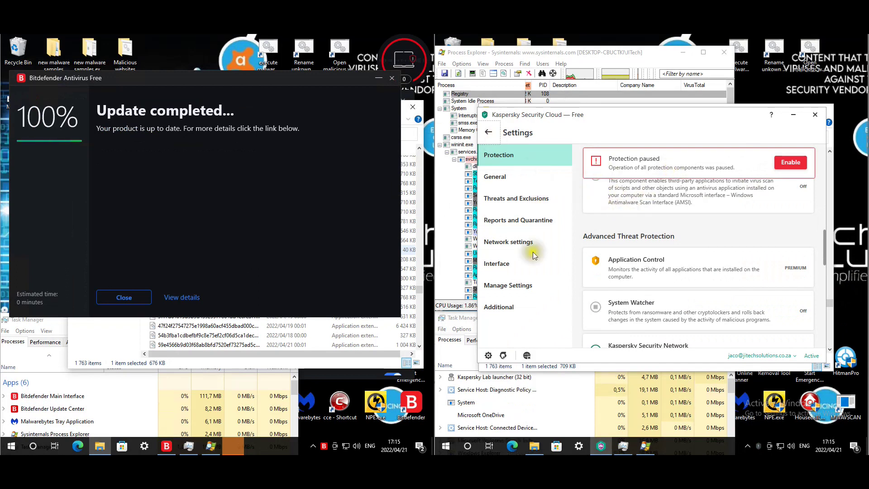
Run Kaspersky's Database Update until up to date and close Bitdefender's 'Update completed' notice
left_click(489, 132)
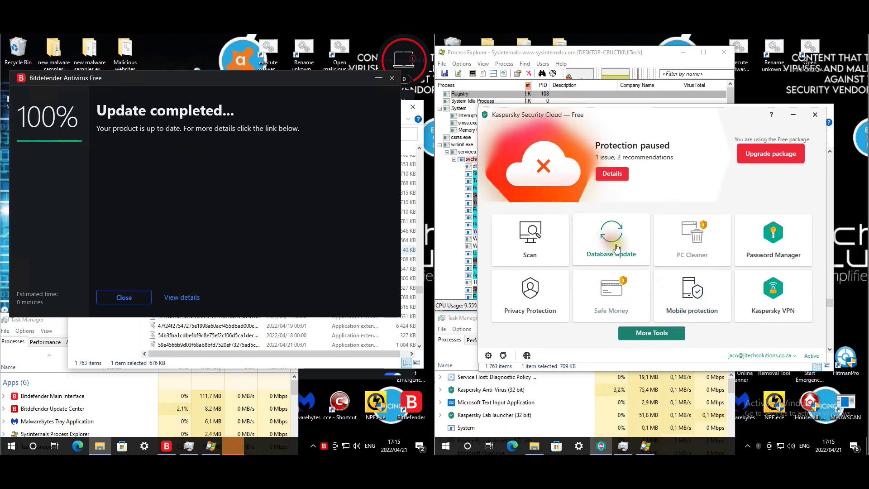
left_click(613, 240)
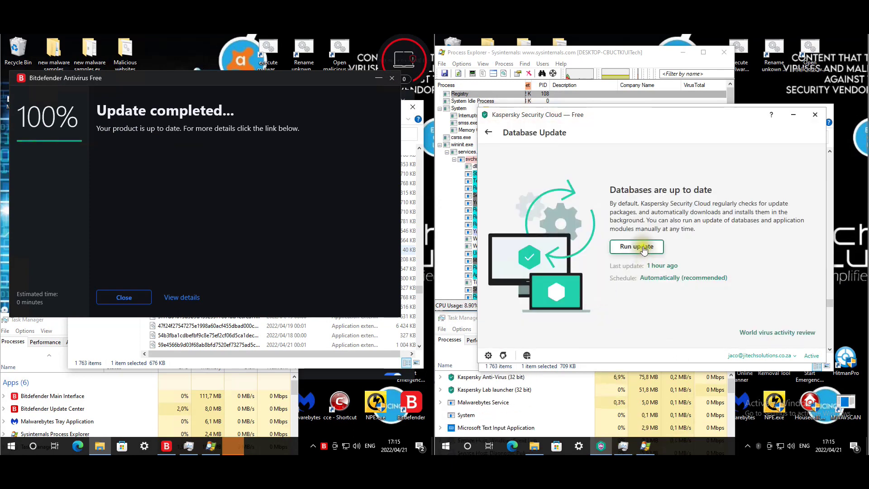
left_click(634, 247)
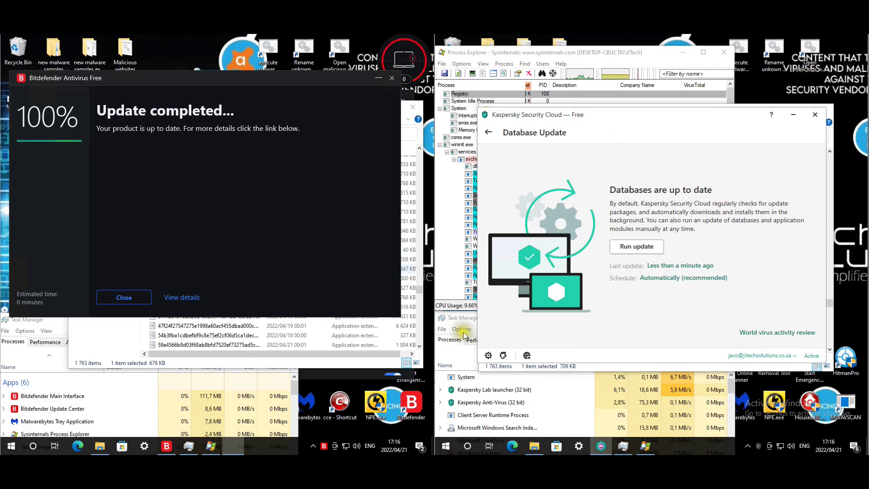
left_click(131, 298)
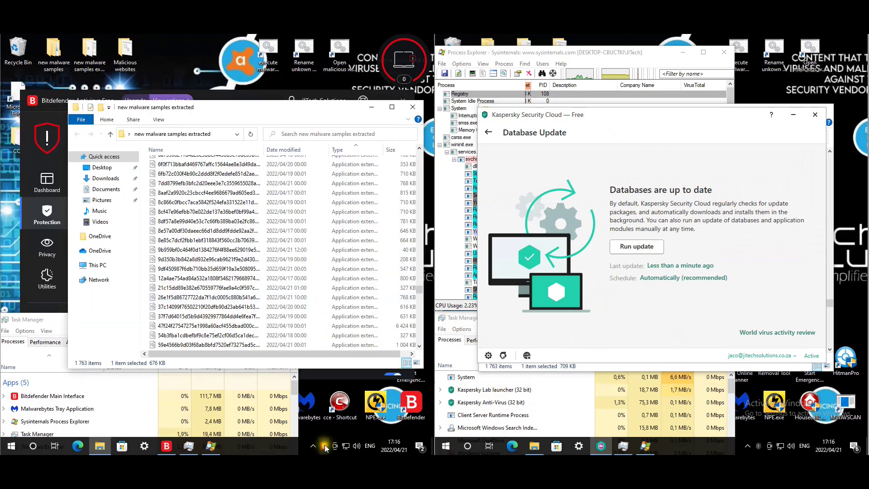
Review Bitdefender's Online Threat Prevention and Antivirus settings, returning Kaspersky to its main overview
left_click(167, 446)
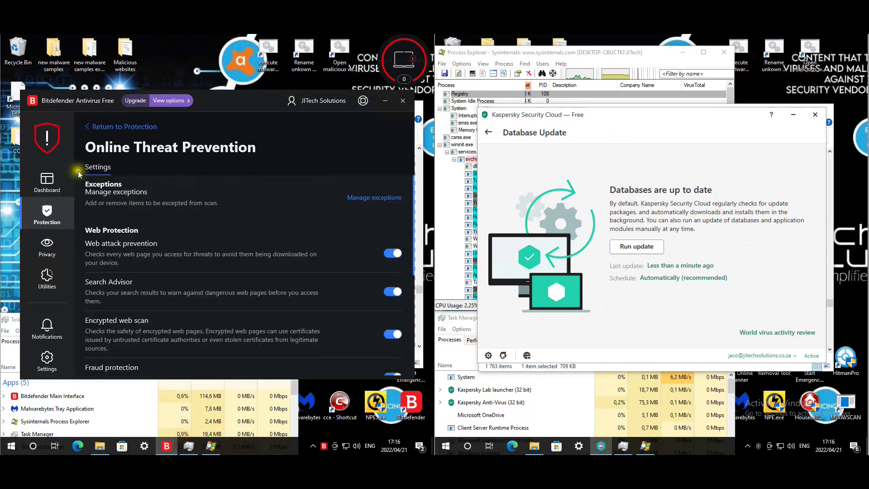
left_click(47, 215)
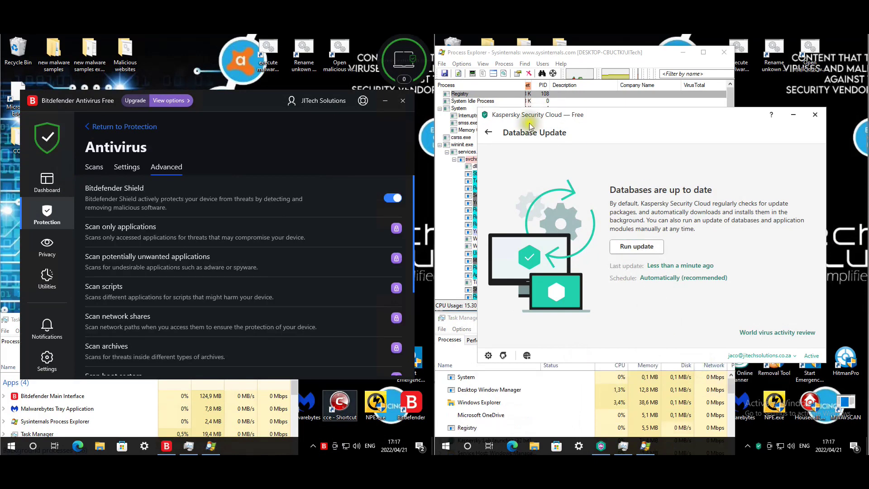
left_click(489, 133)
left_click(95, 127)
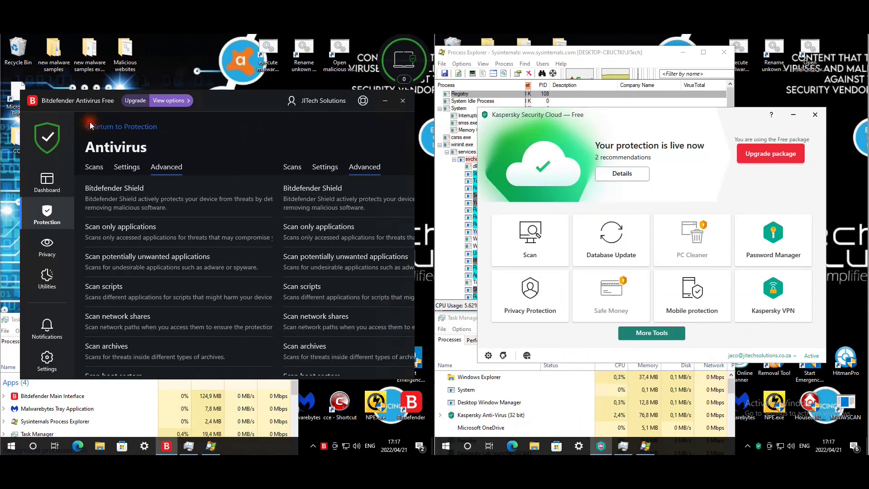
Close the Kaspersky and Bitdefender windows and agree to the Sysinternals licence terms
left_click(815, 114)
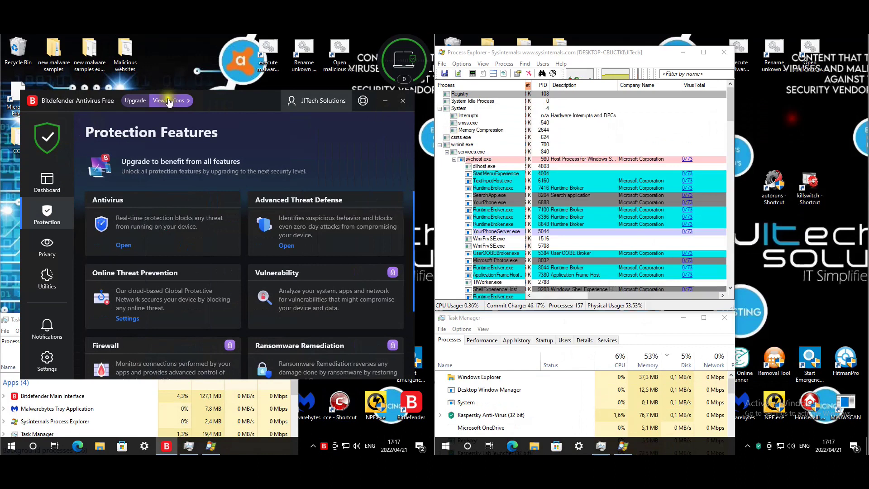
left_click(406, 102)
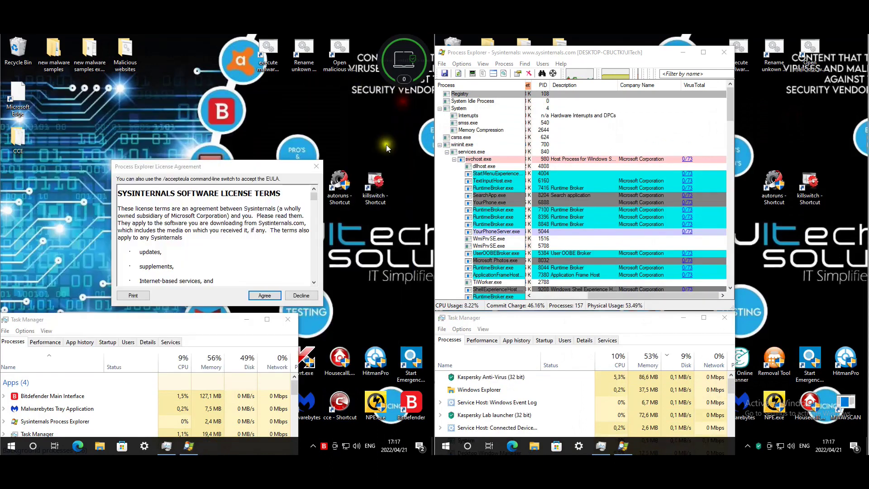
left_click(268, 300)
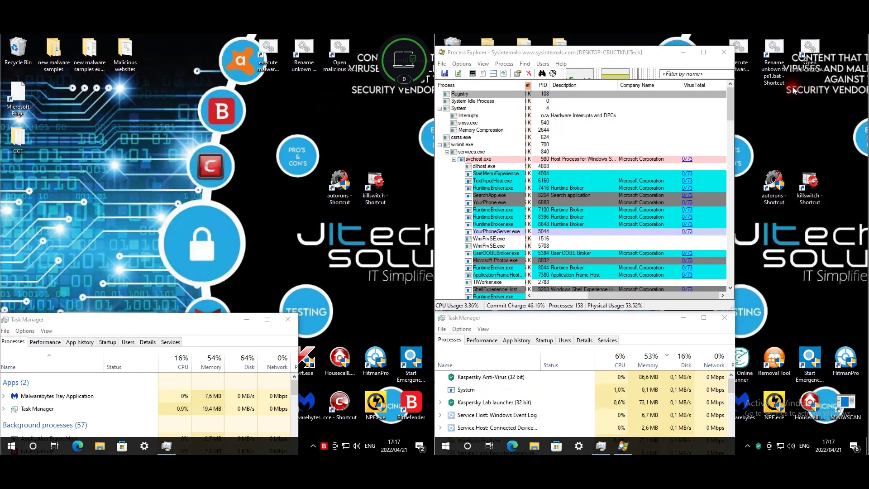
Launch the 'Open malicious websites' desktop shortcut to open all test URLs in Edge
double_click(811, 63)
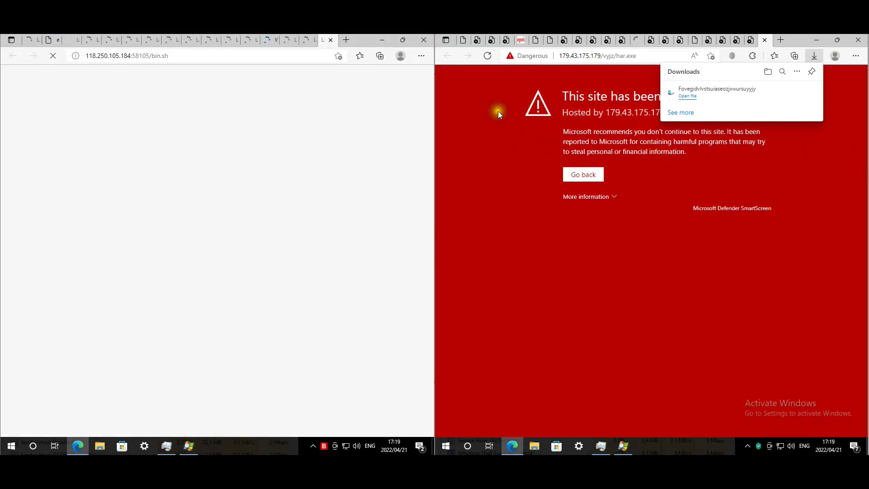
Check the dad.exe, vbc.exe and egwis.com fileman.pdf tabs, retrying the fileman.pdf load
left_click(468, 42)
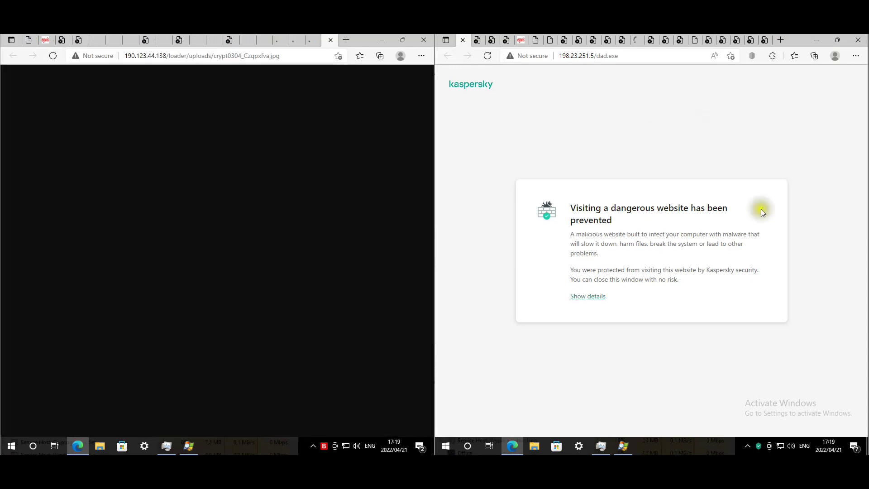
left_click(483, 39)
left_click(495, 40)
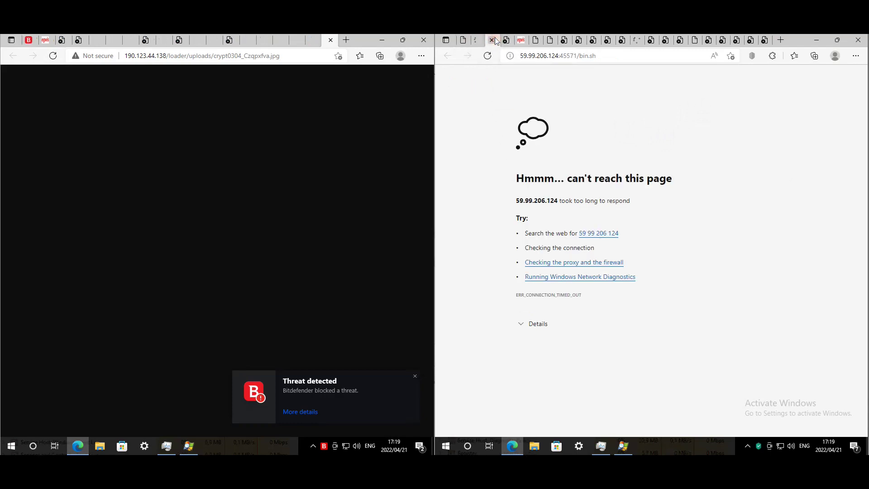
left_click(514, 43)
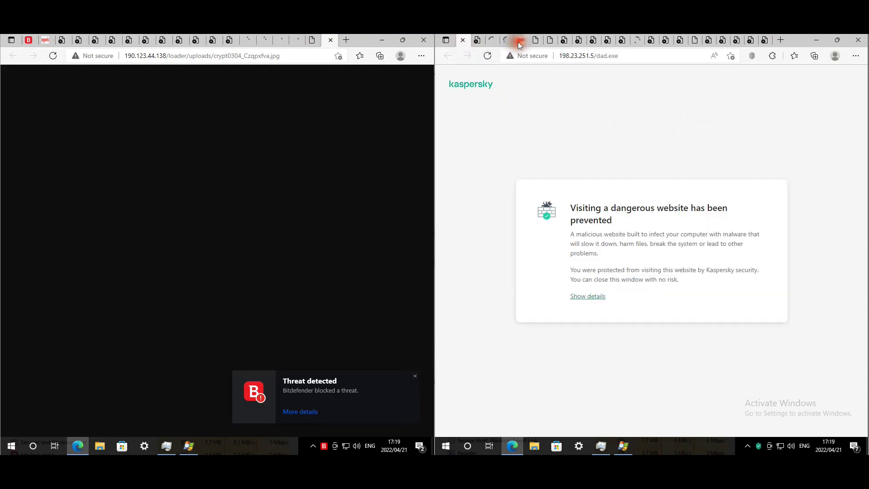
left_click(519, 41)
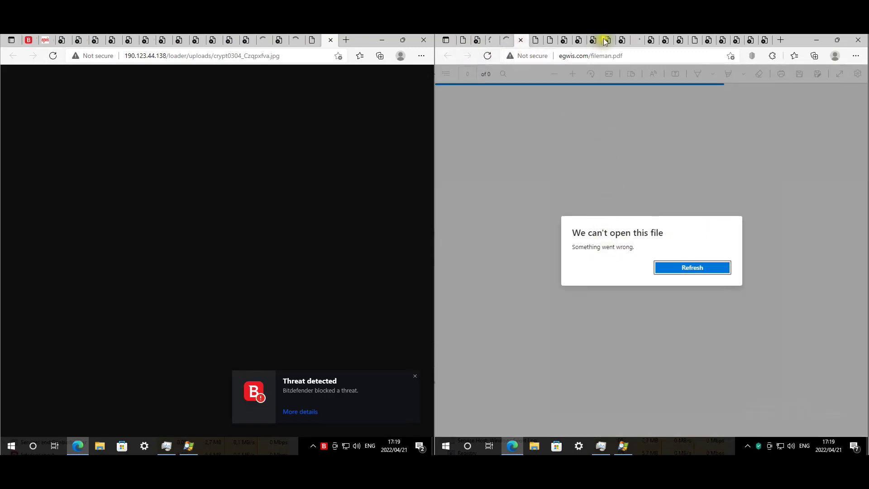
left_click(693, 268)
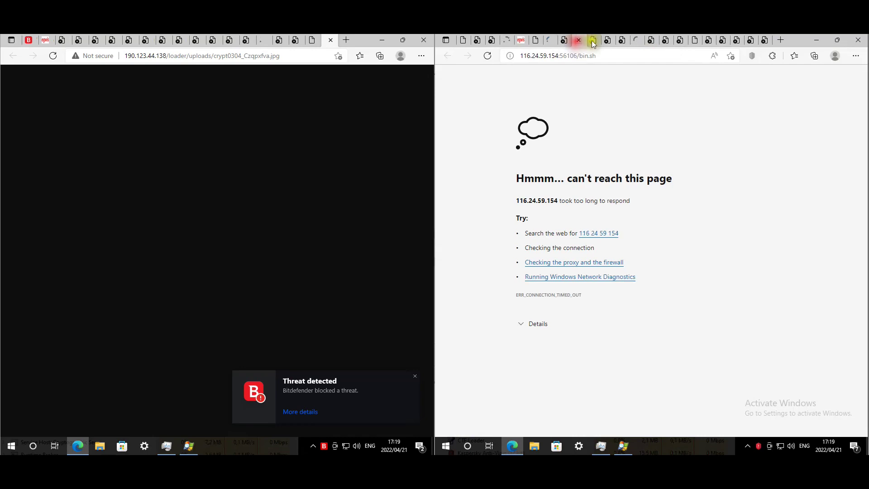
Check the remaining tabs: bin.sh links and unsafe-site results for 5.2.75.253 and 179.43.175.179
left_click(593, 41)
left_click(608, 41)
left_click(621, 41)
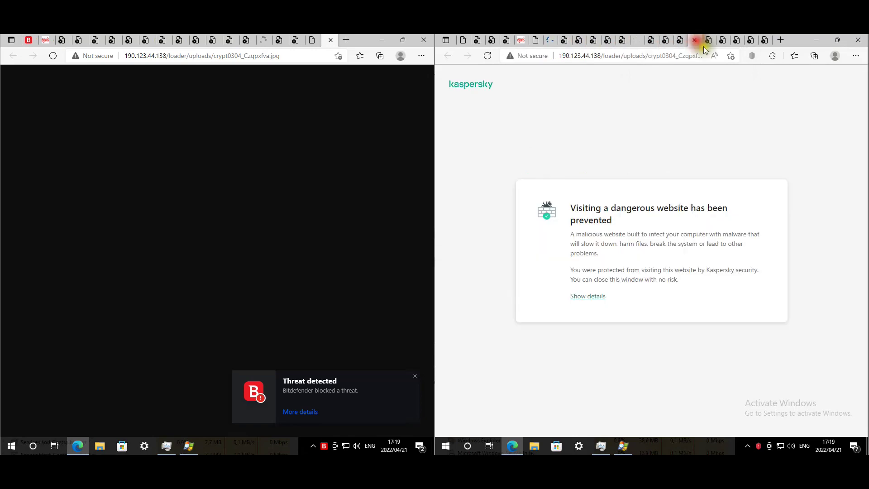
left_click(708, 41)
left_click(722, 40)
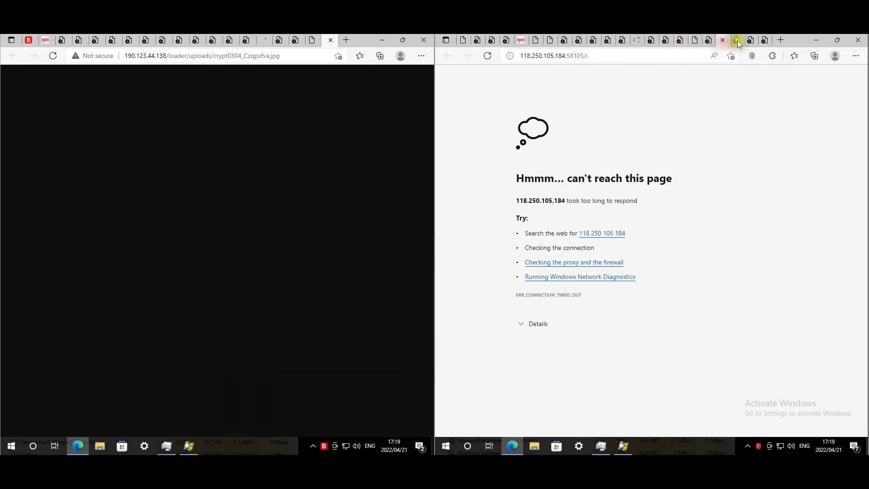
left_click(737, 41)
left_click(751, 41)
left_click(764, 40)
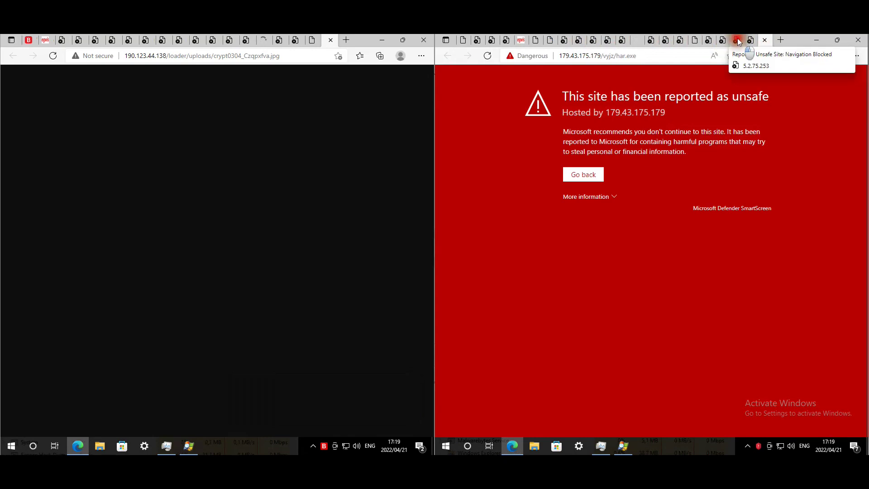
left_click(737, 41)
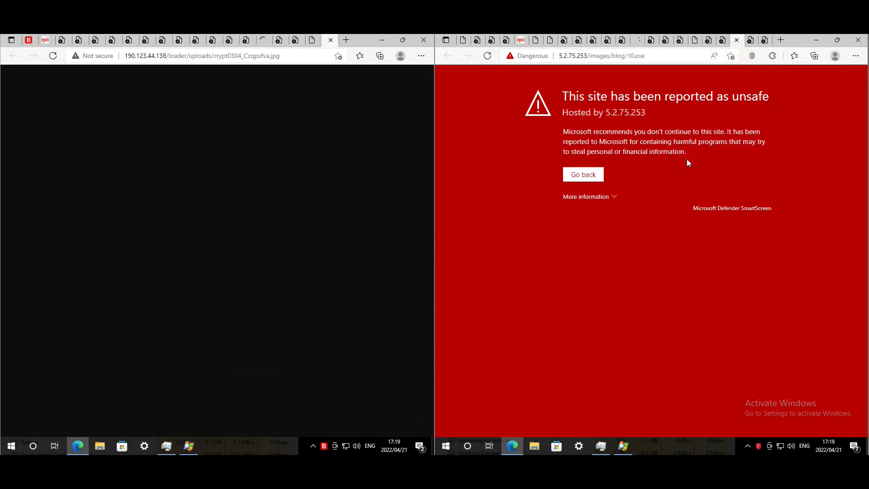
left_click(765, 41)
left_click(737, 40)
left_click(483, 41)
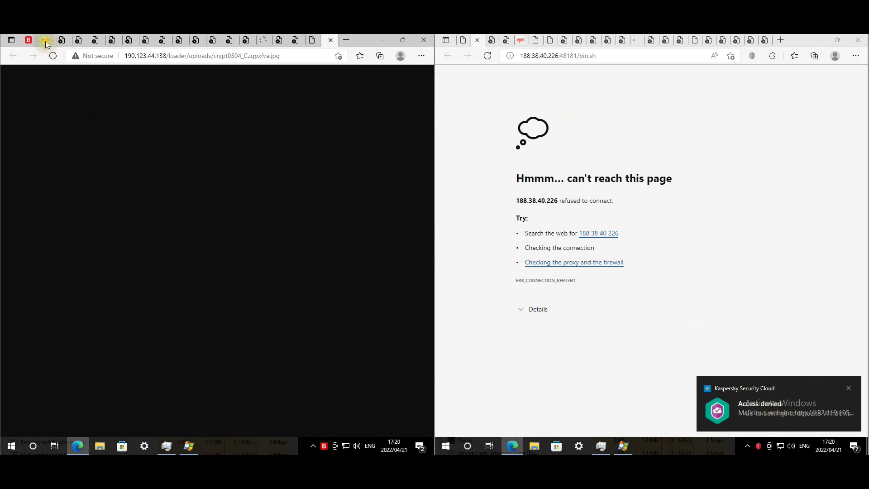
Check Bitdefender's dad.exe block page and fileman.pdf result against Kaspersky's, then the 113.179.199.217 bin.sh tab
left_click(28, 40)
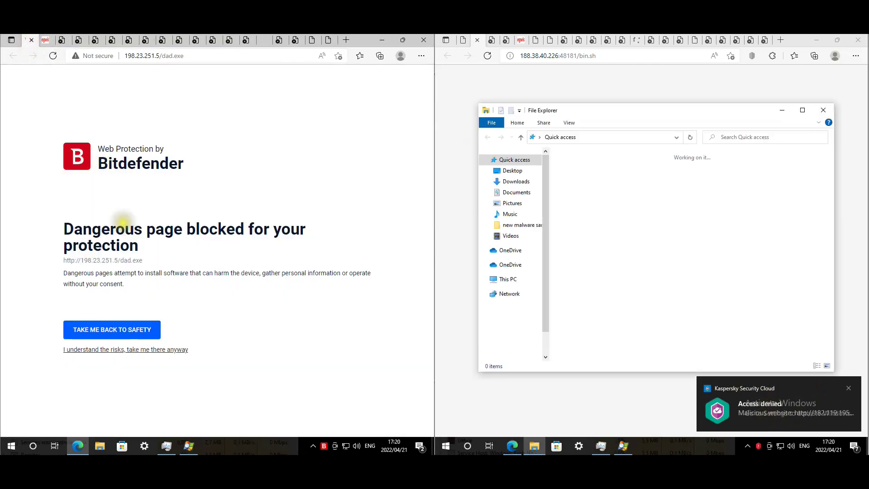
left_click(45, 40)
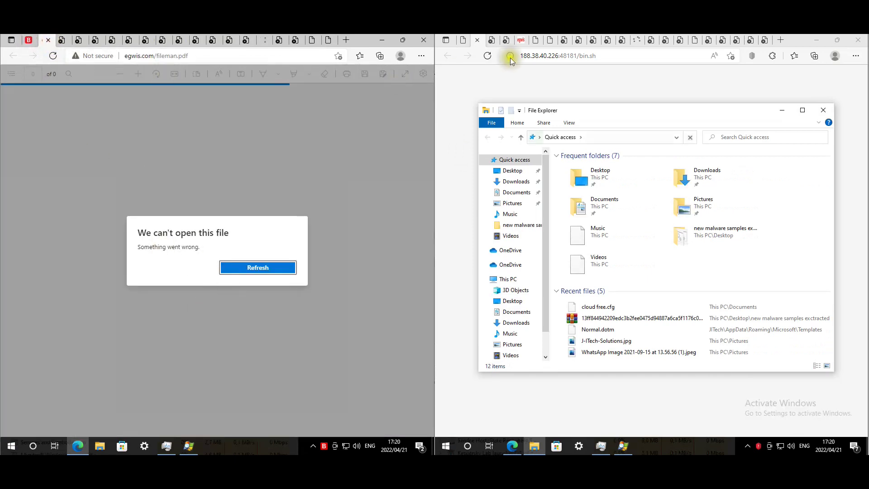
left_click(523, 41)
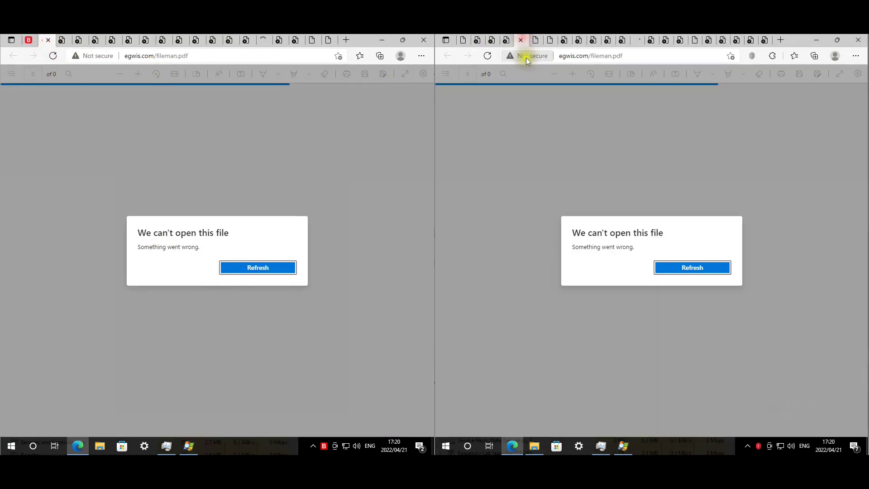
left_click(65, 41)
left_click(84, 40)
left_click(97, 41)
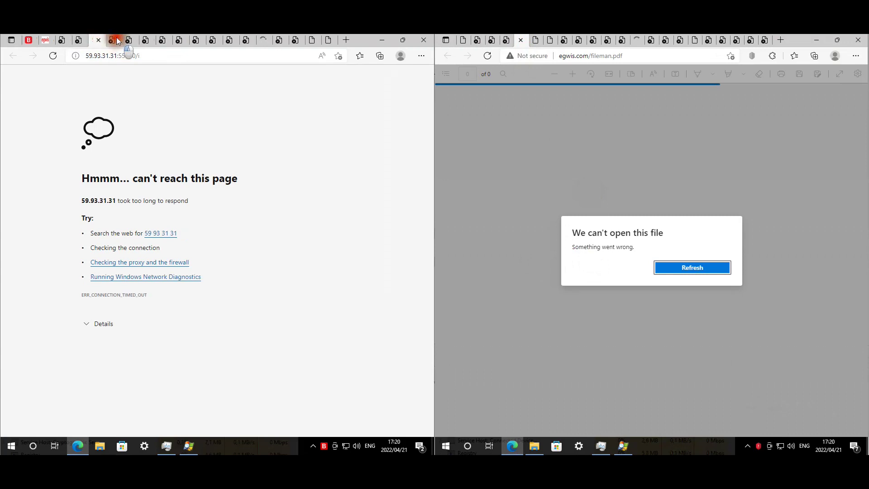
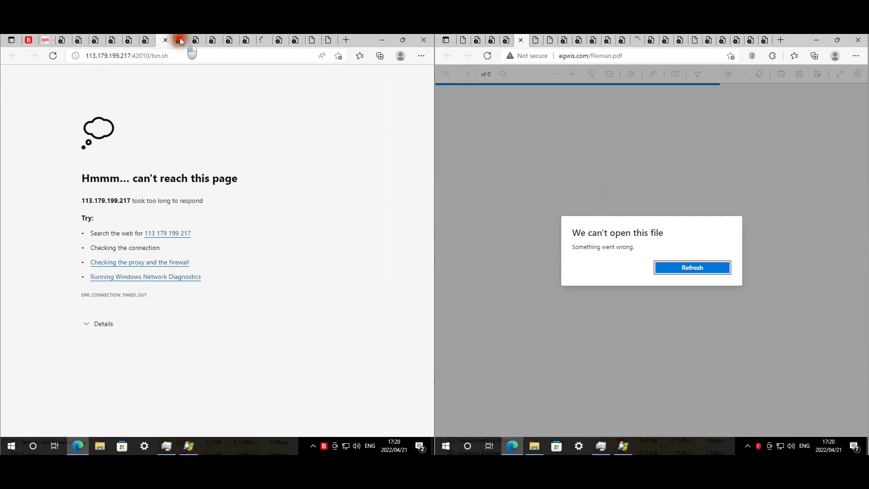
Step through the next five tabs, past the 179.43.175.179 unsafe warning, to the 118.250.105.184 timeout
left_click(180, 41)
left_click(197, 40)
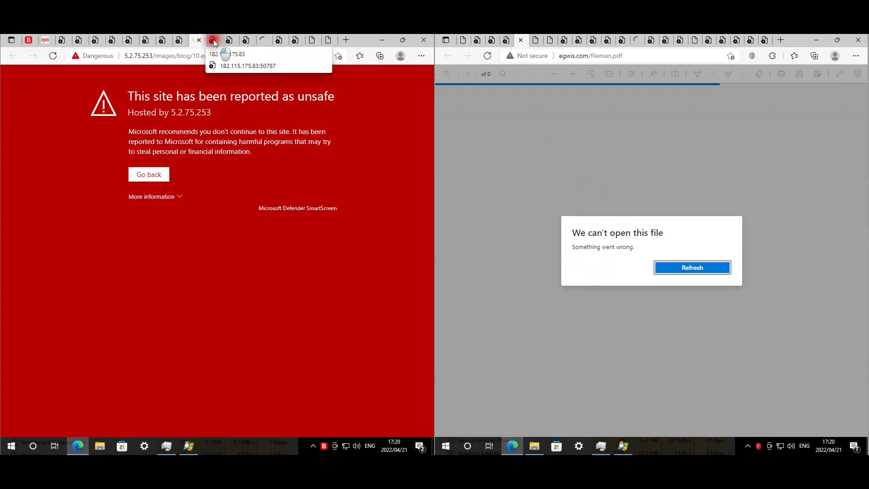
left_click(215, 41)
left_click(231, 42)
left_click(247, 43)
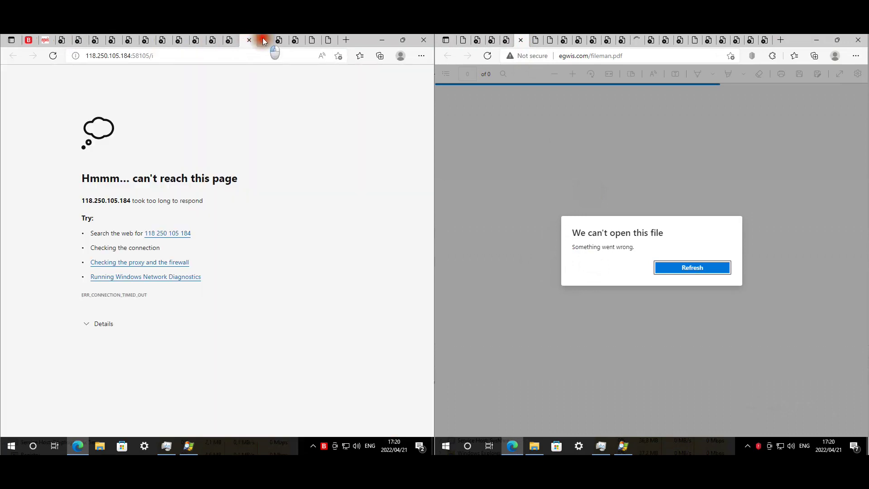
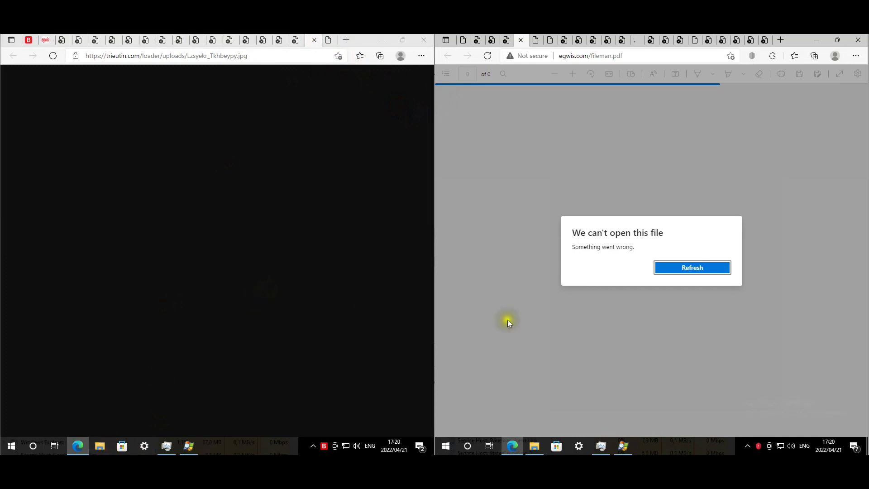
Open the Downloads folder in File Explorer on both the right and left machines
left_click(534, 446)
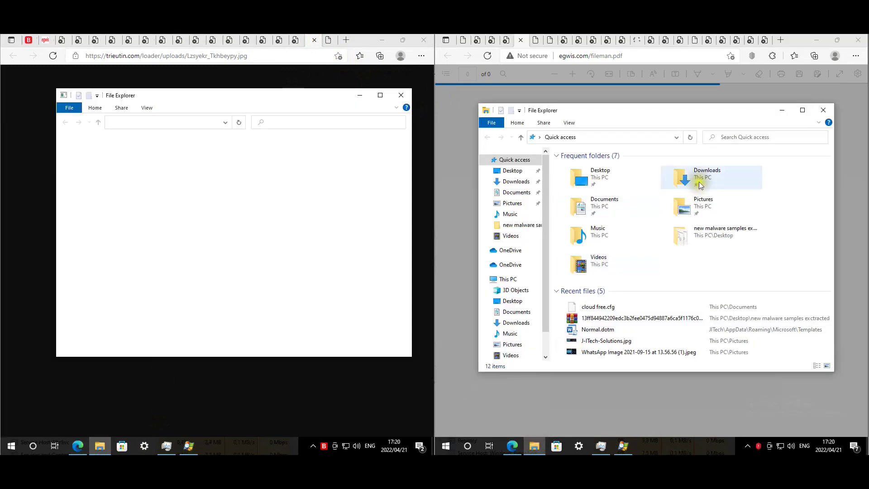
double_click(700, 186)
left_click(292, 165)
double_click(292, 164)
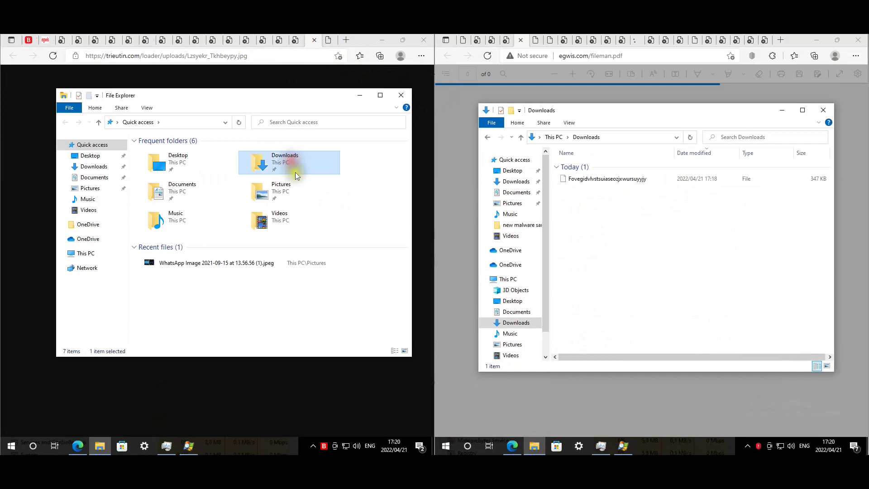
Try opening the extensionless 347 KB download on the right machine, bringing up the open-with prompt
left_click(606, 179)
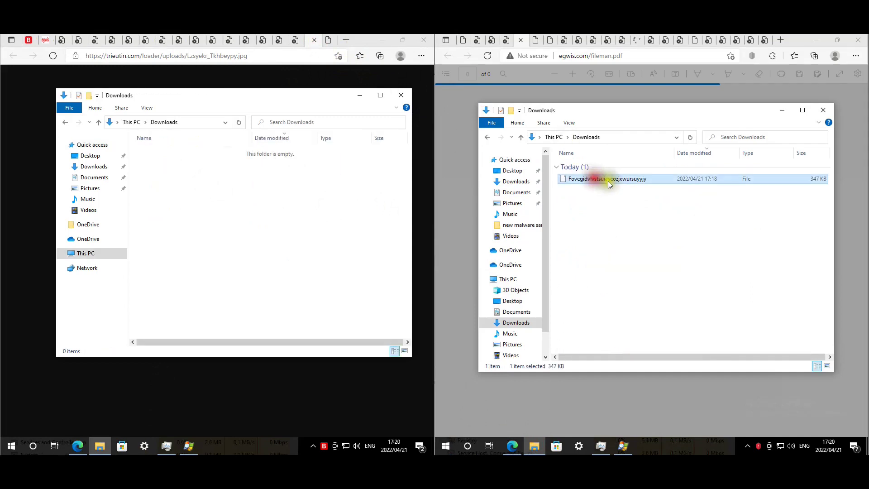
left_click(667, 191)
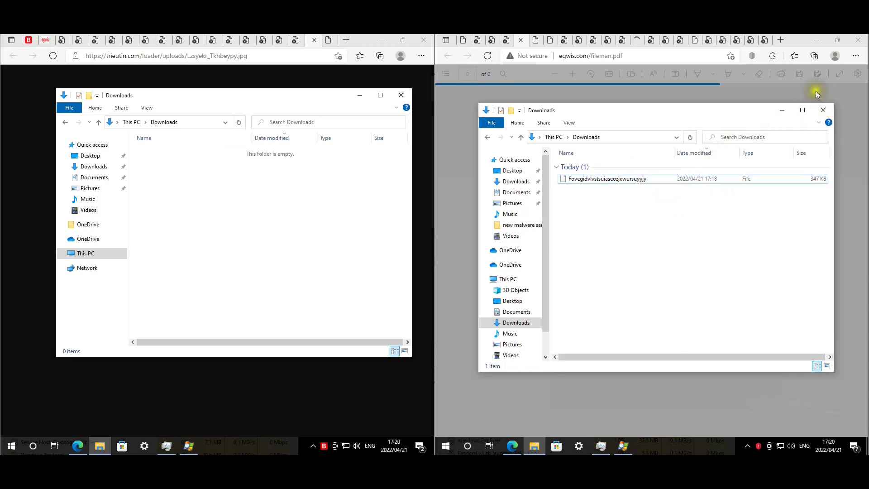
double_click(613, 178)
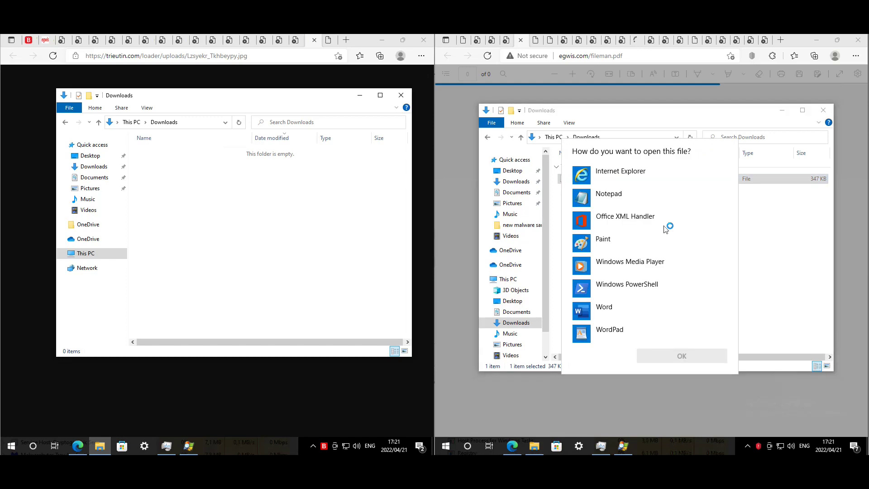
left_click(763, 210)
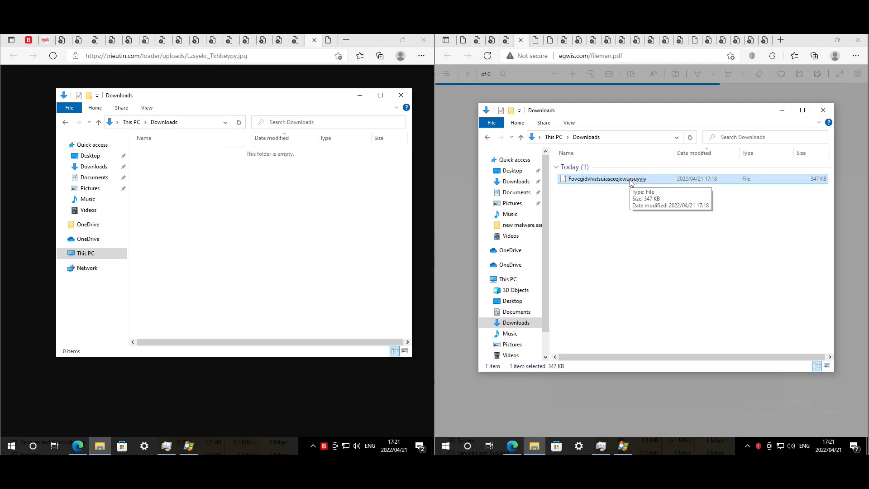
left_click(656, 205)
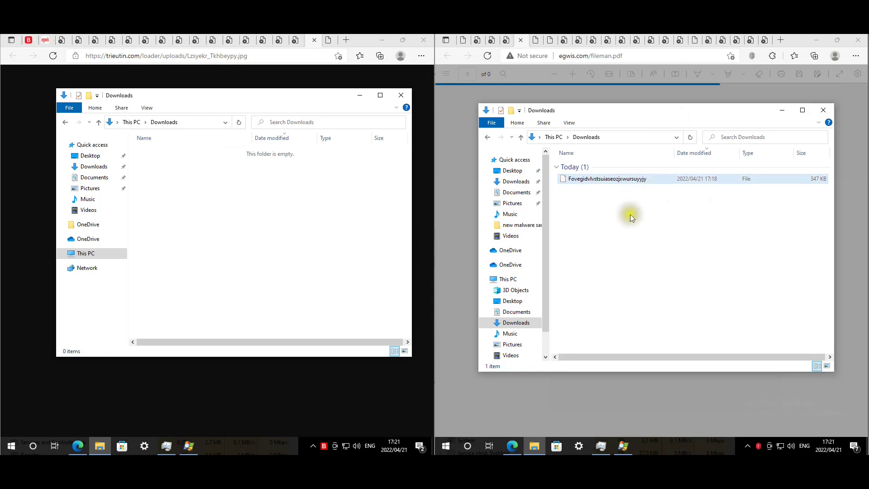
Select the downloaded file and view its context menu, dismissing it without choosing an action
left_click(621, 180)
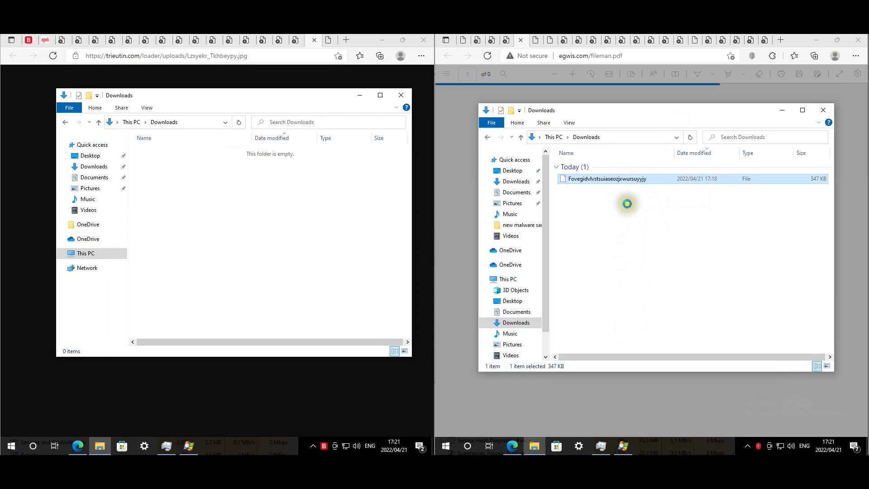
right_click(619, 179)
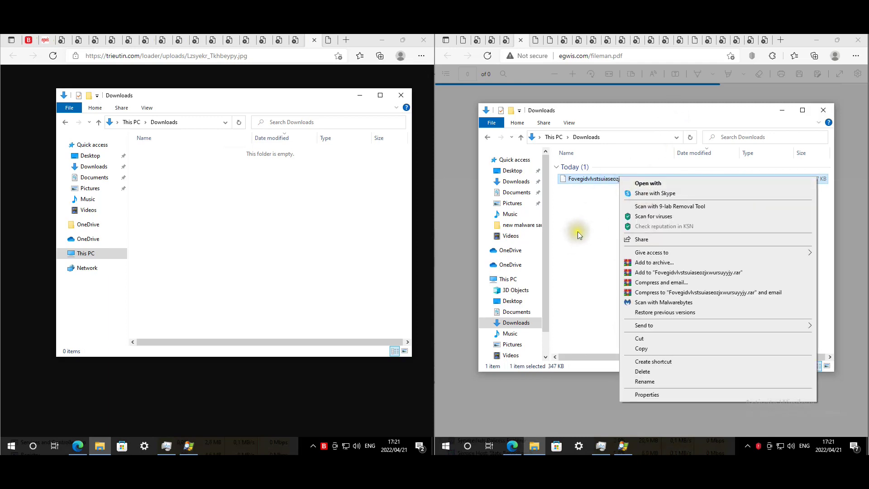
left_click(578, 227)
Close the left machine's empty Downloads window and return its browser to the fileman.pdf tab
left_click(362, 194)
left_click(402, 97)
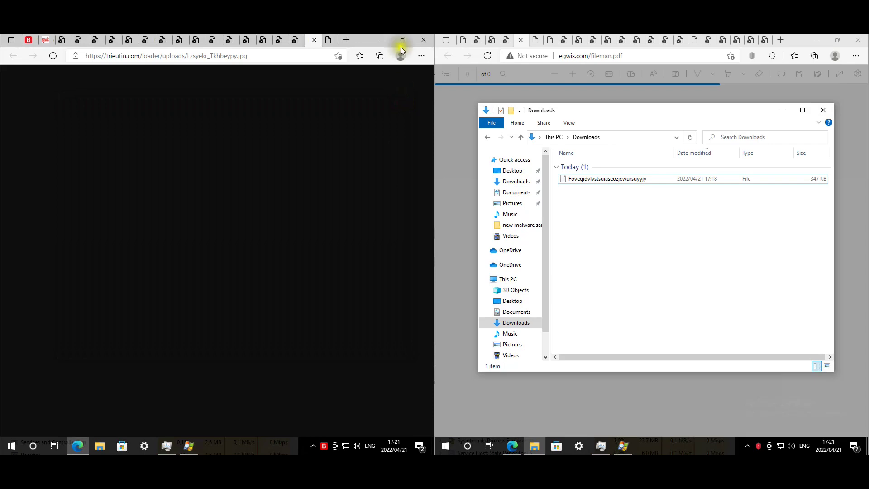
left_click(30, 42)
left_click(44, 40)
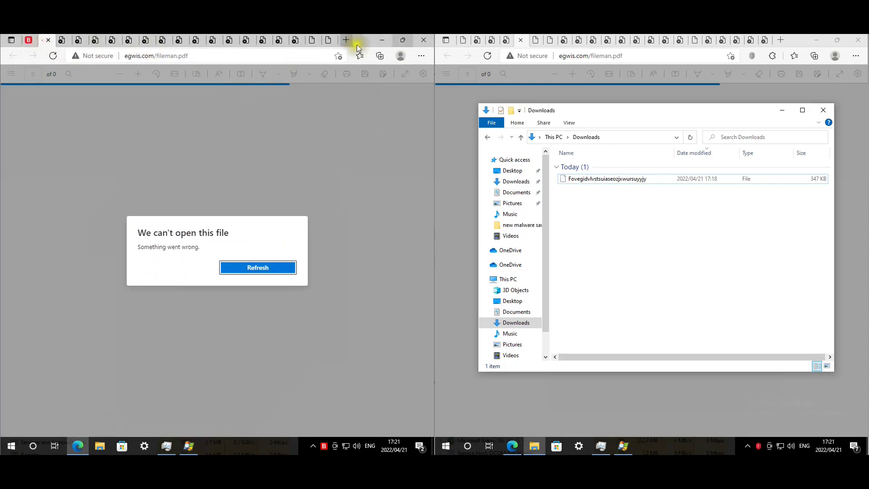
Close both browsers, permanently delete the downloaded file with Shift+Delete, and close the Downloads window
left_click(857, 45)
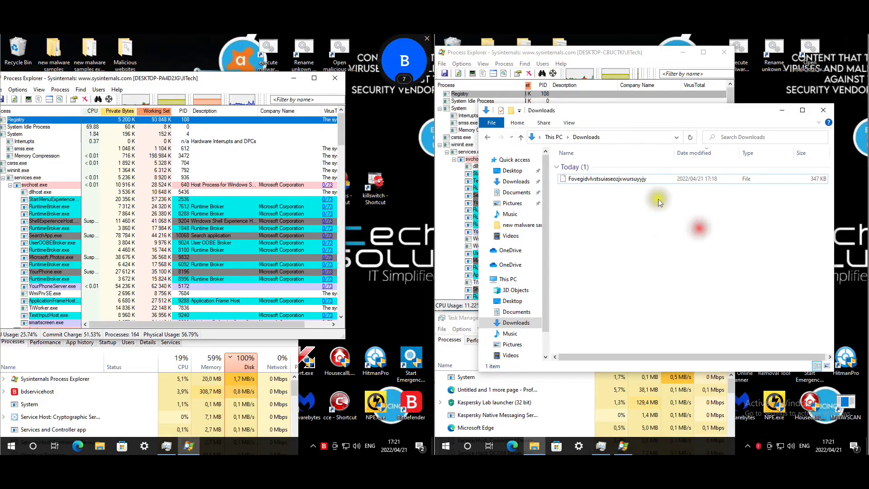
left_click(638, 179)
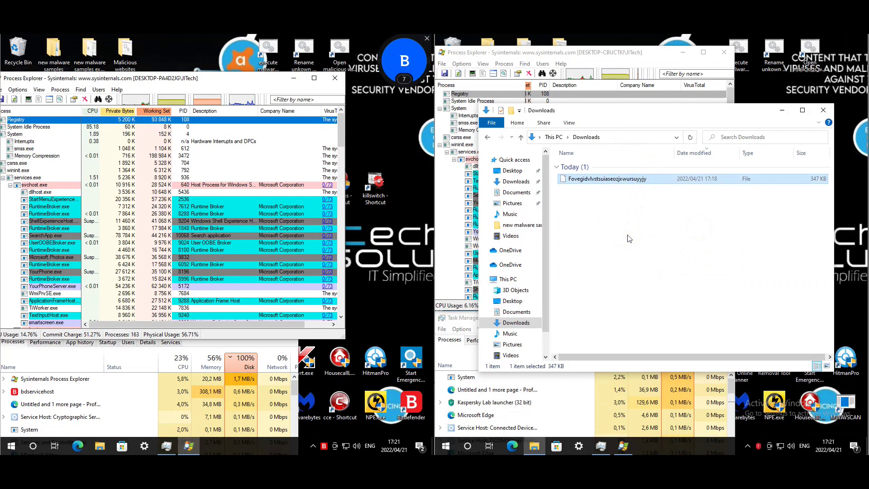
key("shift+Delete")
left_click(685, 225)
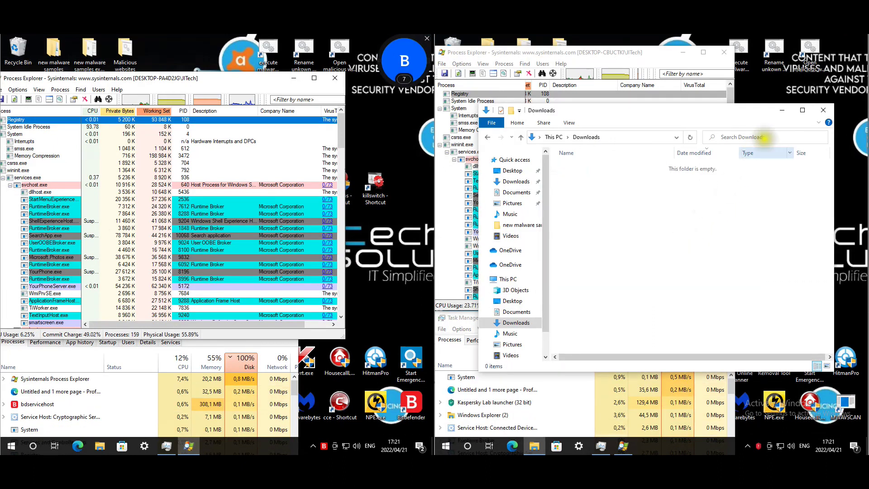
left_click(823, 110)
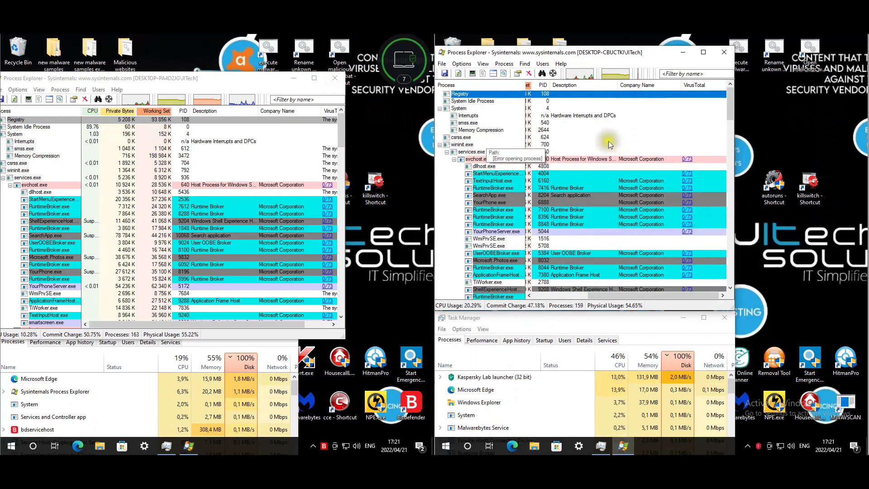
left_click(91, 72)
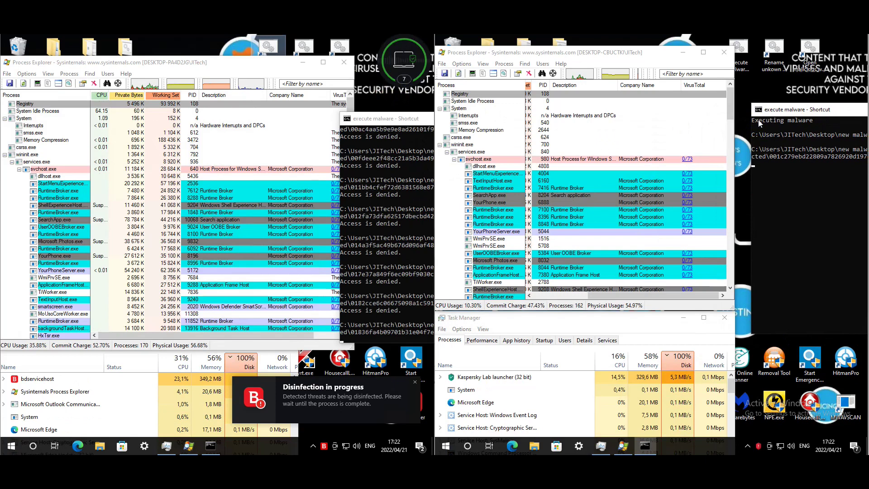
Resize the left Process Explorer to show Company Name and VirusTotal columns; pause and resume the right console
left_click(325, 346)
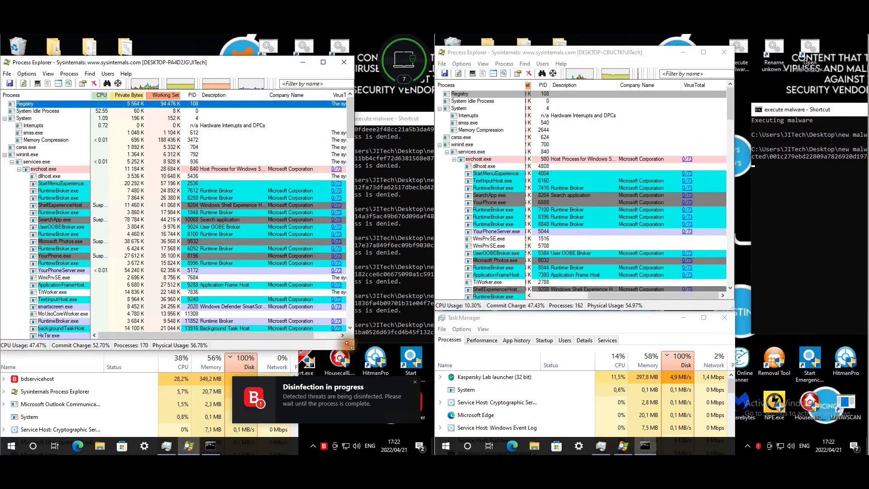
left_click_drag(308, 335, 291, 312)
left_click(261, 300)
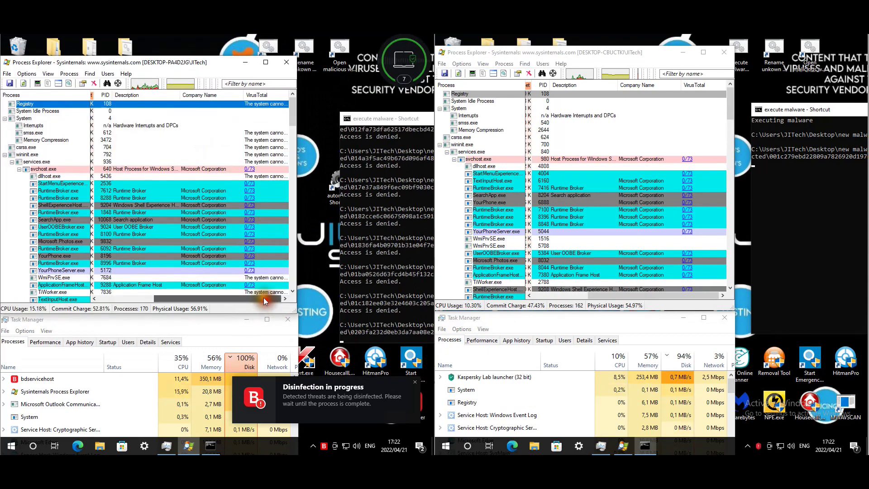
left_click_drag(52, 58, 53, 45)
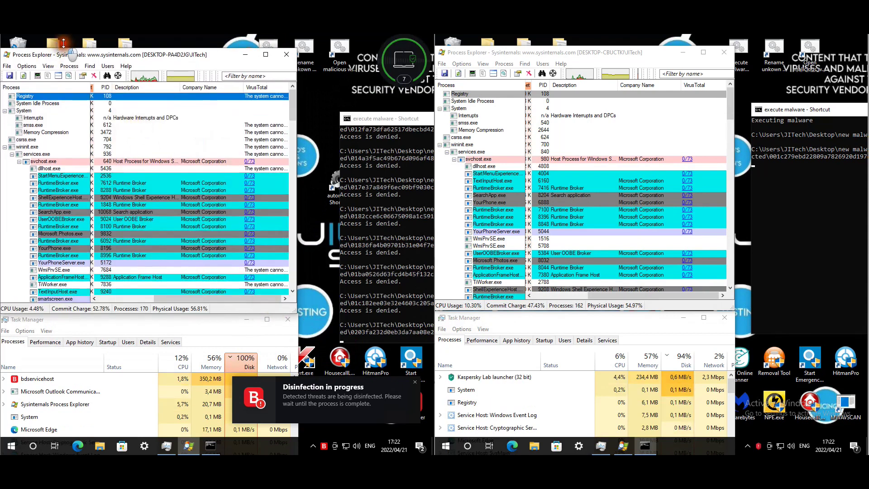
left_click(804, 178)
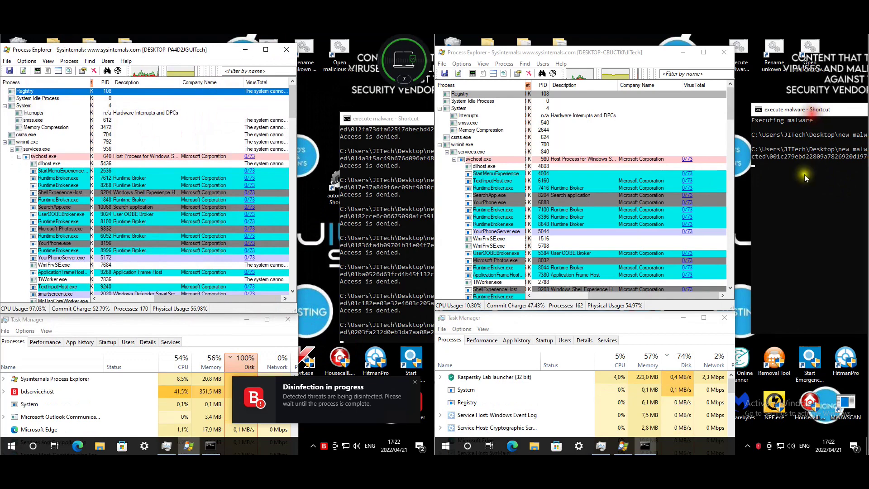
key("Escape")
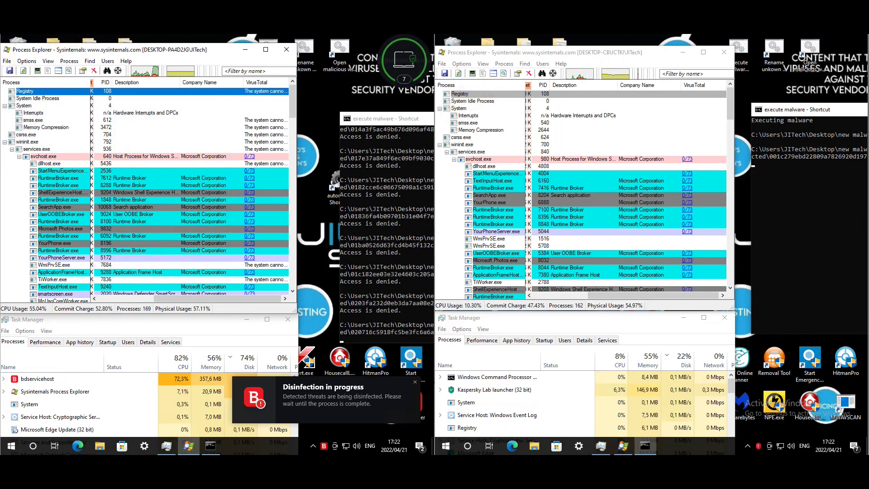
Open the 'new malware samples extracted' desktop folder to review it, then close it
double_click(89, 40)
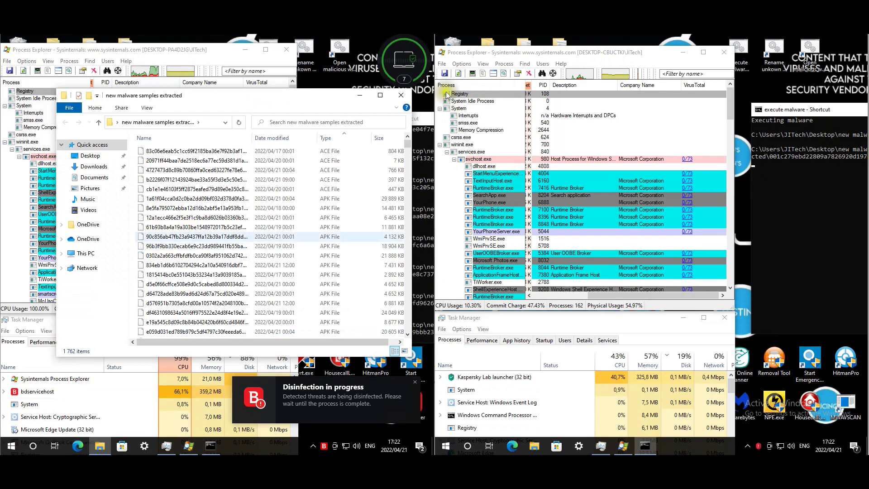
left_click(398, 96)
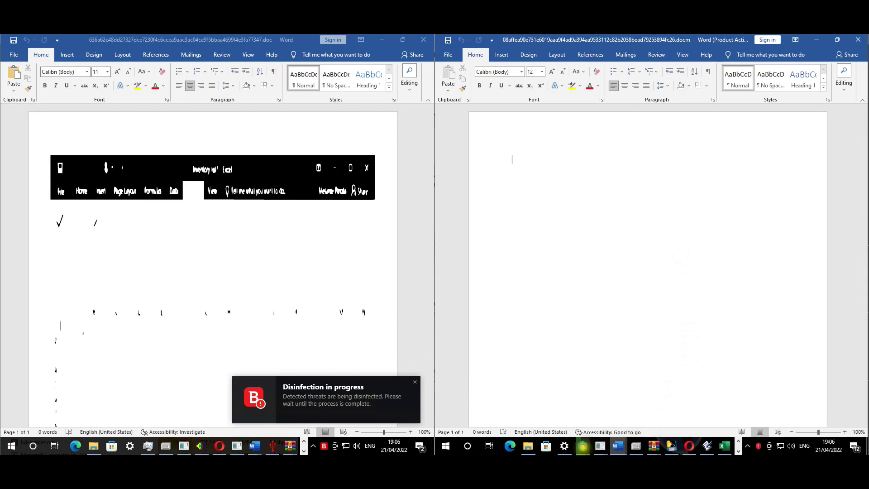
Bring up Kaspersky's Advanced Disinfection window, at 39% with about four minutes left, and nudge it right
mouse_move(583, 446)
left_click(615, 400)
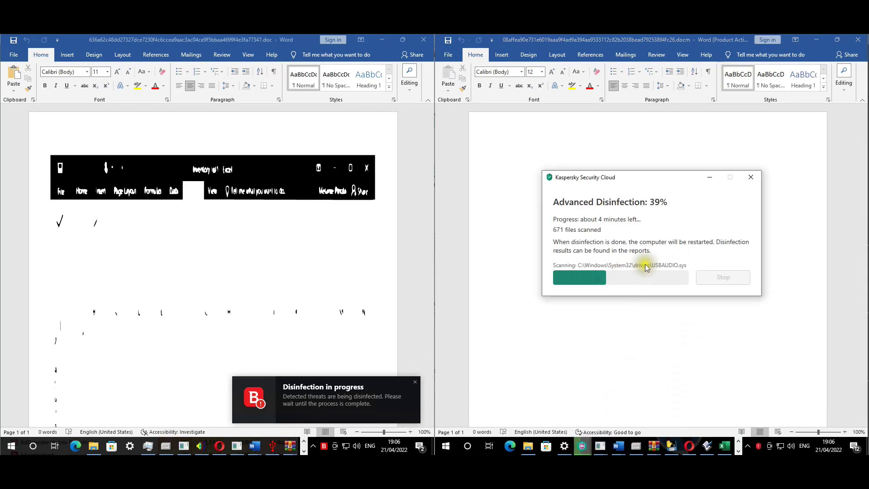
left_click_drag(665, 179, 680, 175)
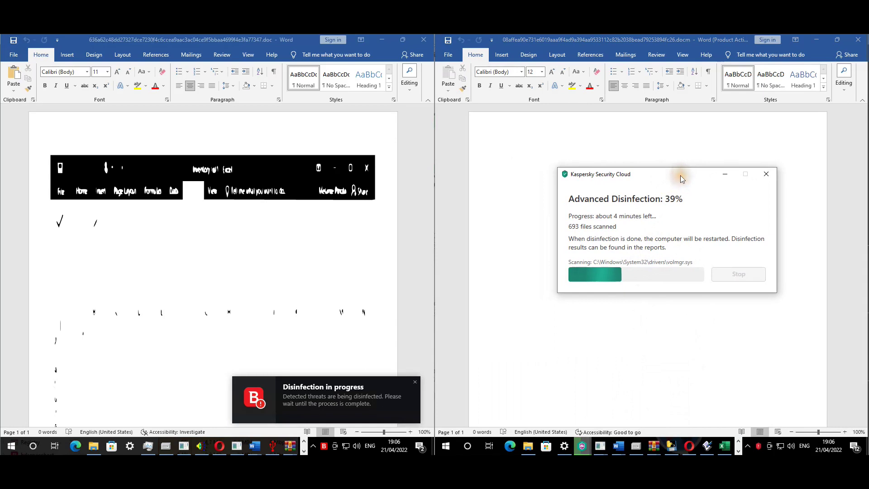
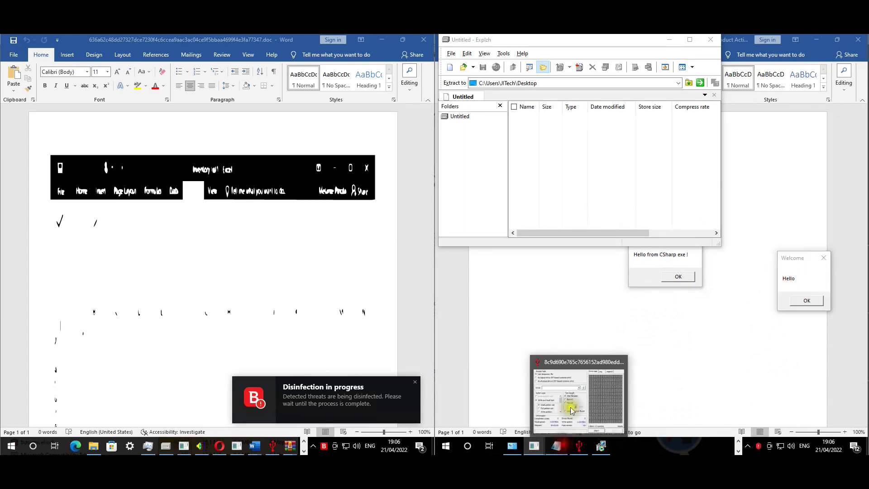
Close the 'Get off my system' Notepad note and dismiss the Hello welcome message
left_click(570, 406)
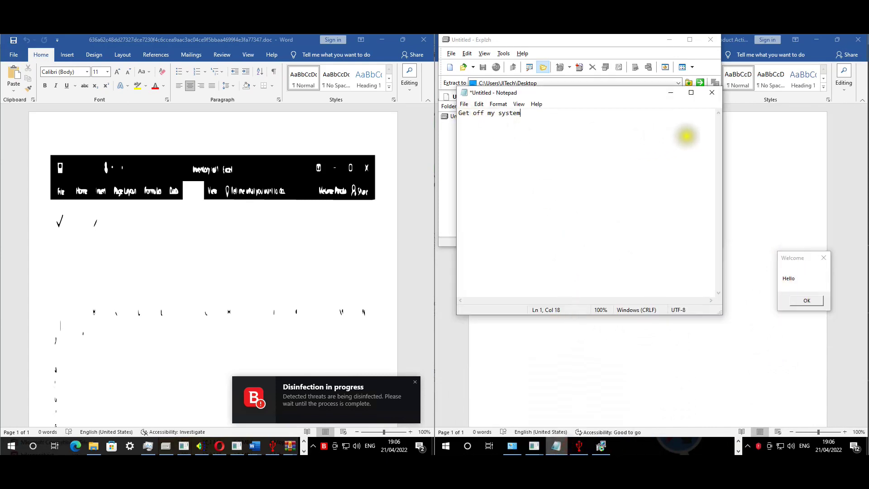
left_click(715, 92)
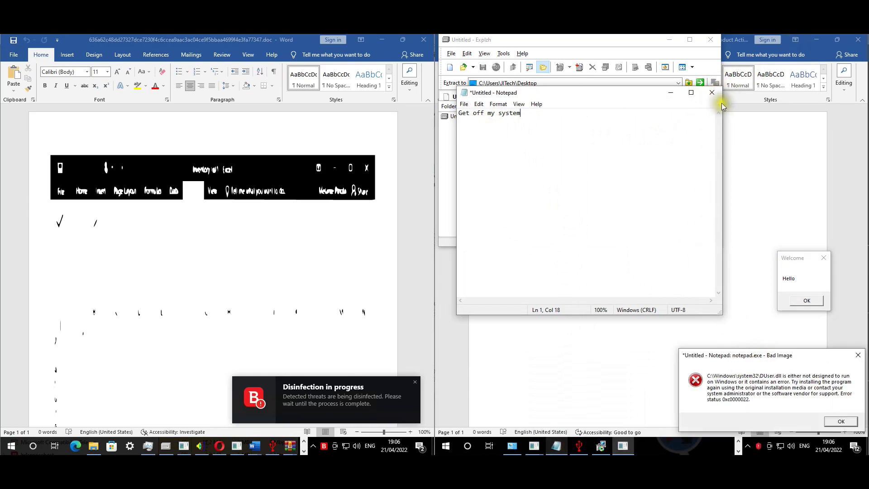
left_click(807, 301)
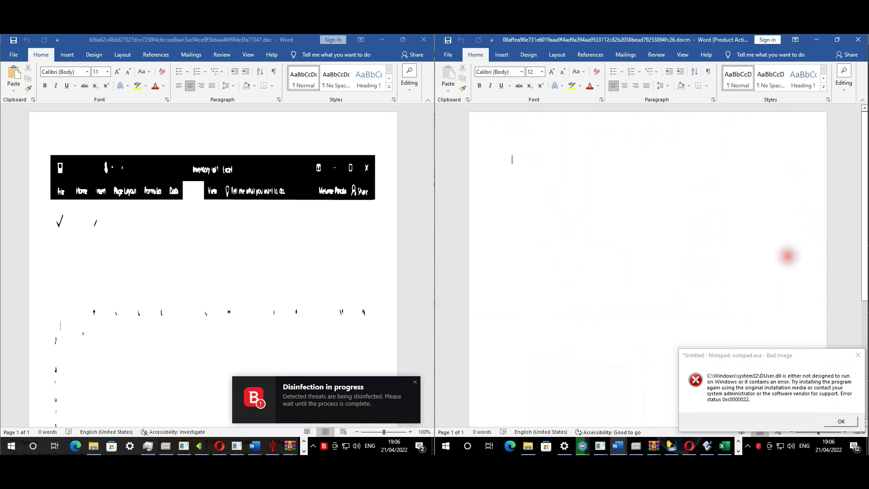
Dismiss the notepad.exe DUser.dll Bad Image error and show the Kaspersky window previews
left_click(739, 452)
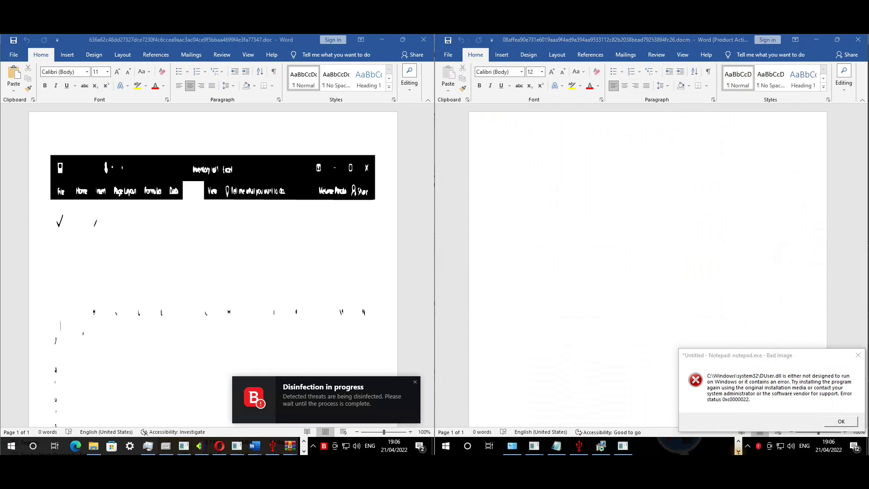
left_click(739, 444)
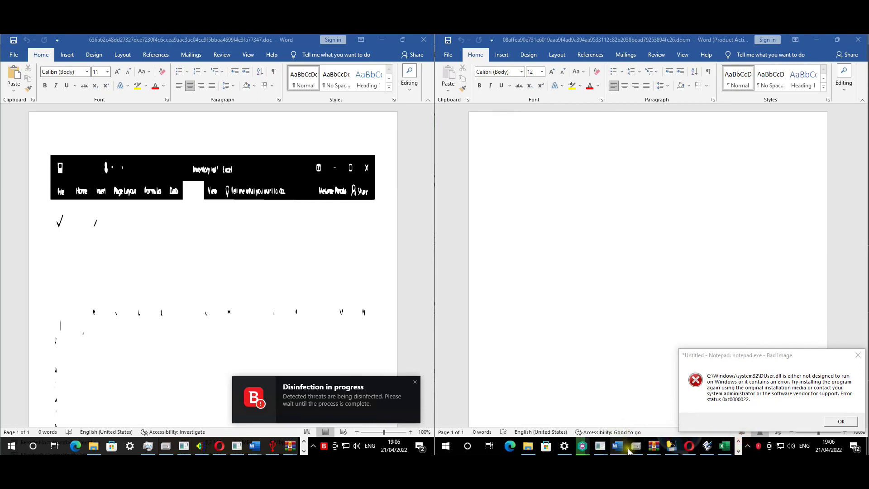
left_click(840, 421)
left_click(742, 448)
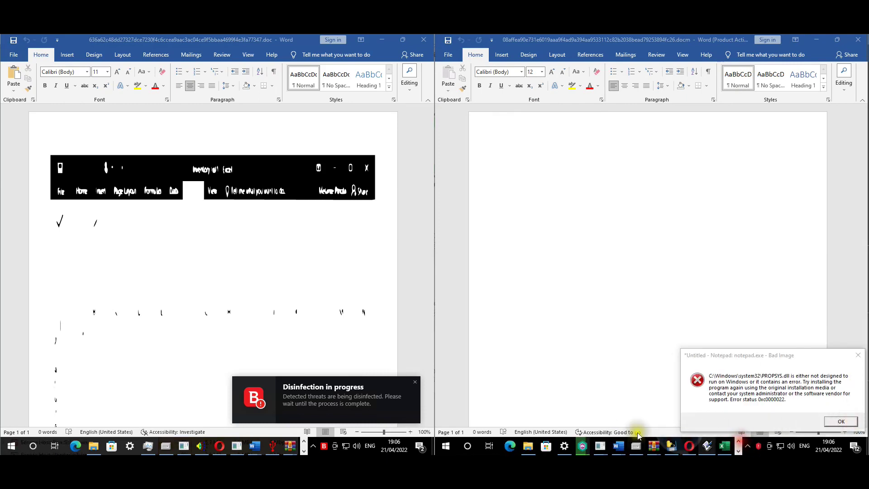
Close the Word documents and the PvP_Version.txt note
mouse_move(582, 446)
left_click(653, 379)
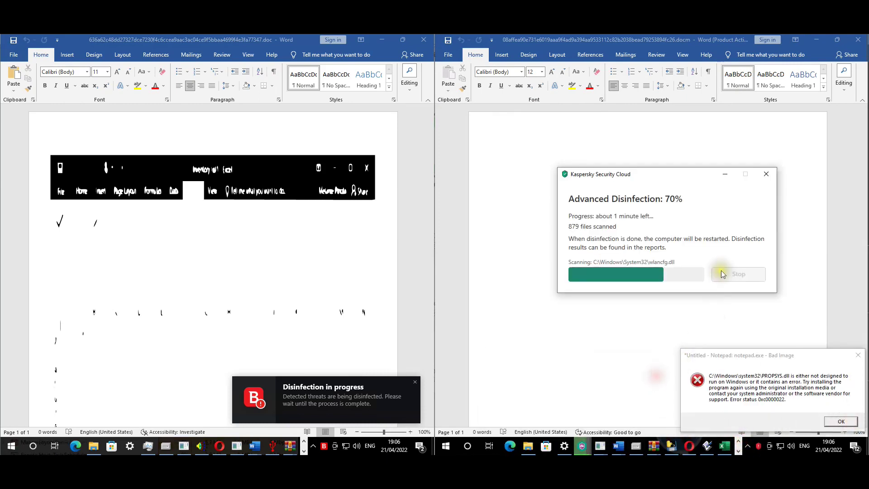
left_click(423, 41)
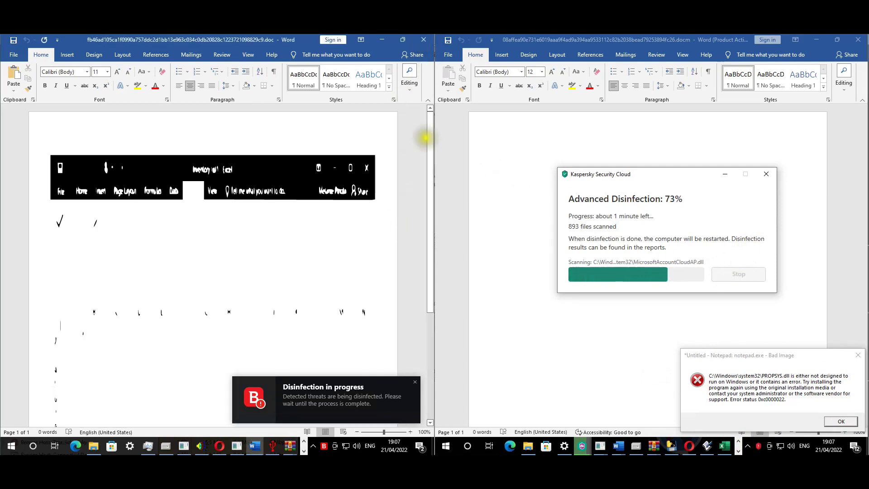
left_click(423, 40)
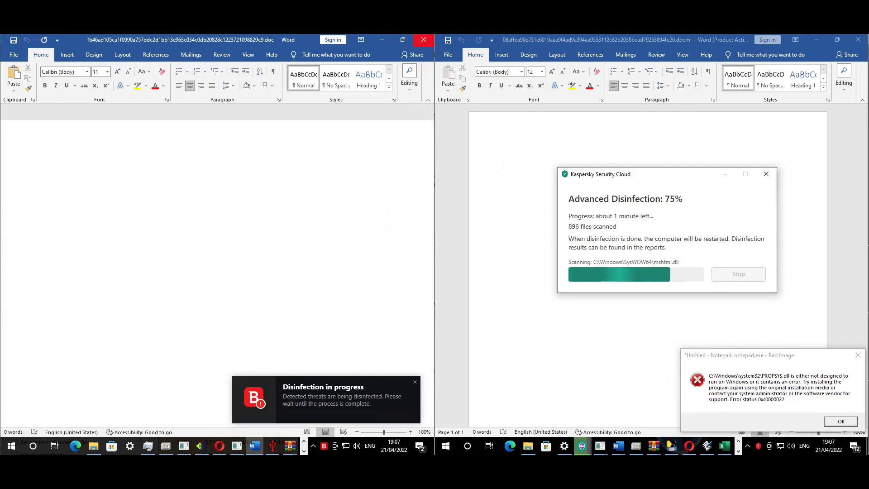
left_click(423, 40)
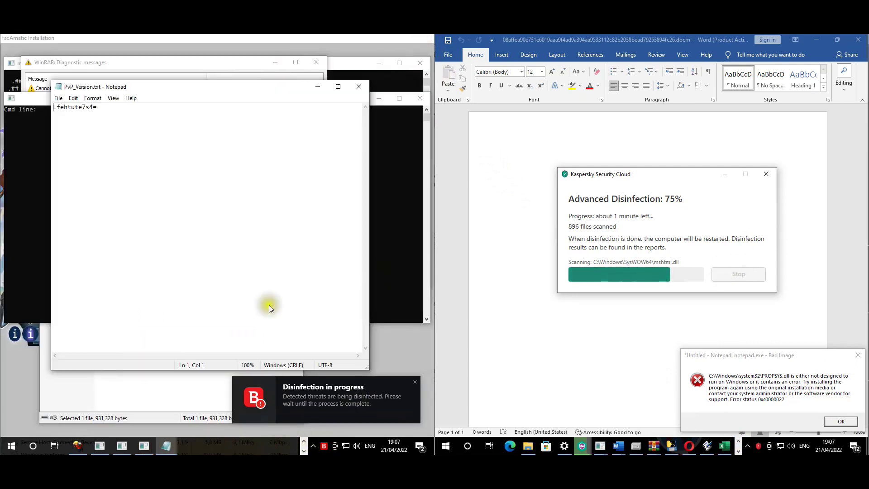
left_click(354, 87)
Dismiss the WinRAR diagnostics, FaxAmatic installer failure, ISO archive window and licence reminder
left_click(316, 63)
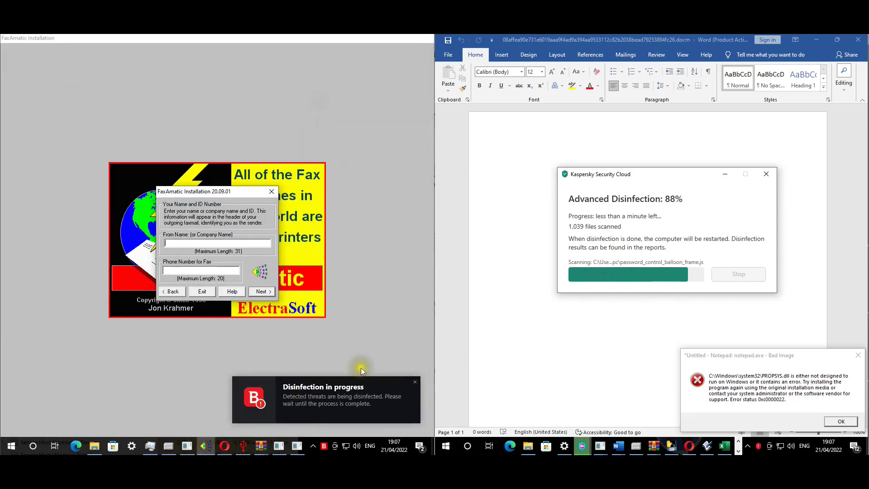
left_click(197, 291)
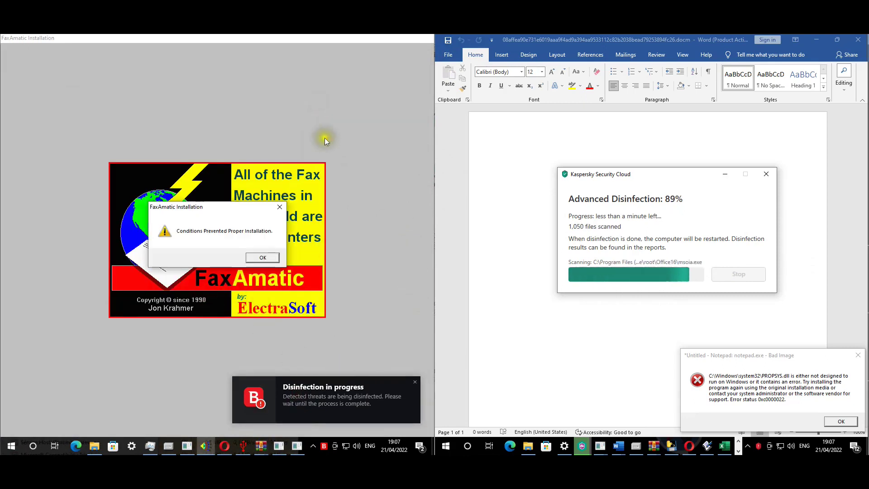
left_click(262, 258)
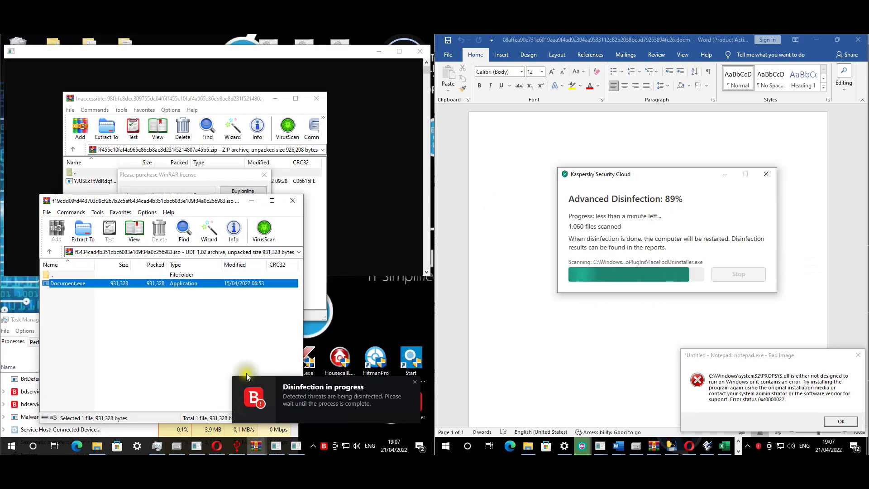
left_click(293, 205)
left_click(266, 174)
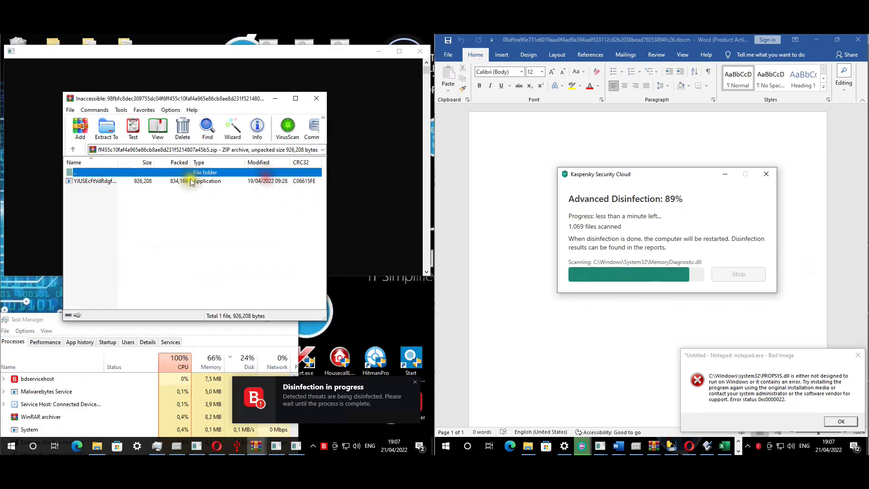
Run the executable in the zip archive, then close the remaining archive windows
double_click(109, 184)
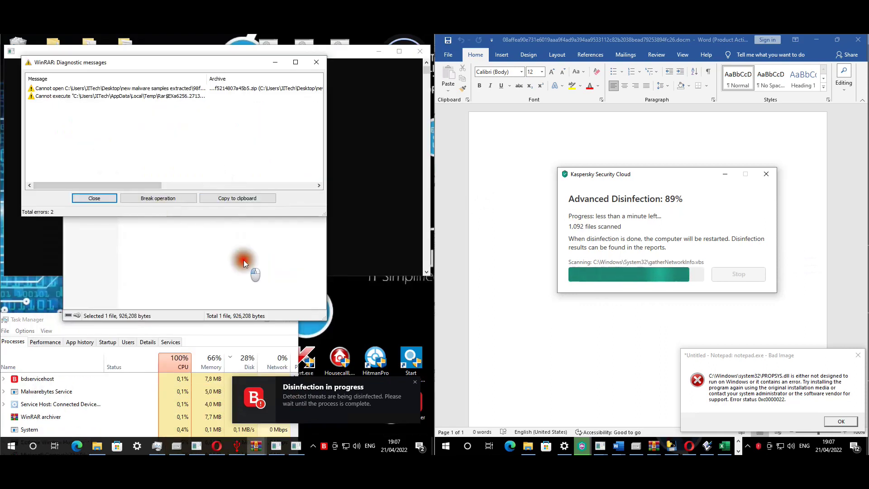
left_click(252, 272)
left_click(317, 98)
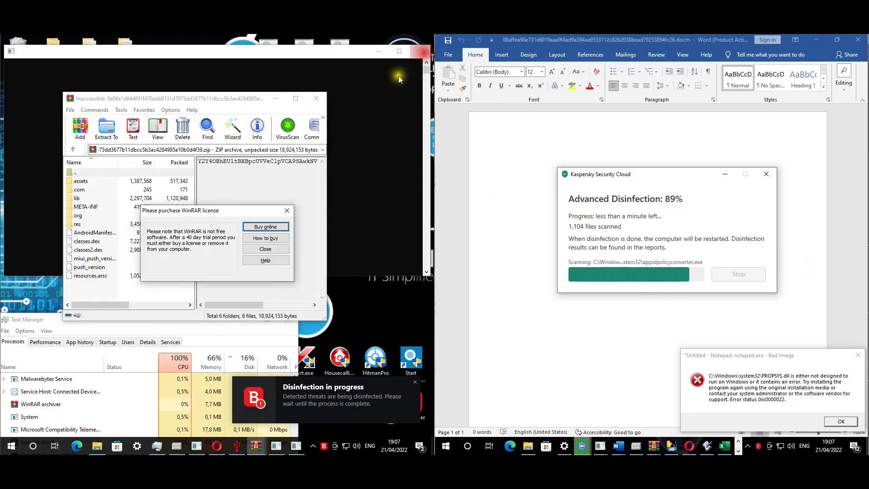
left_click(288, 210)
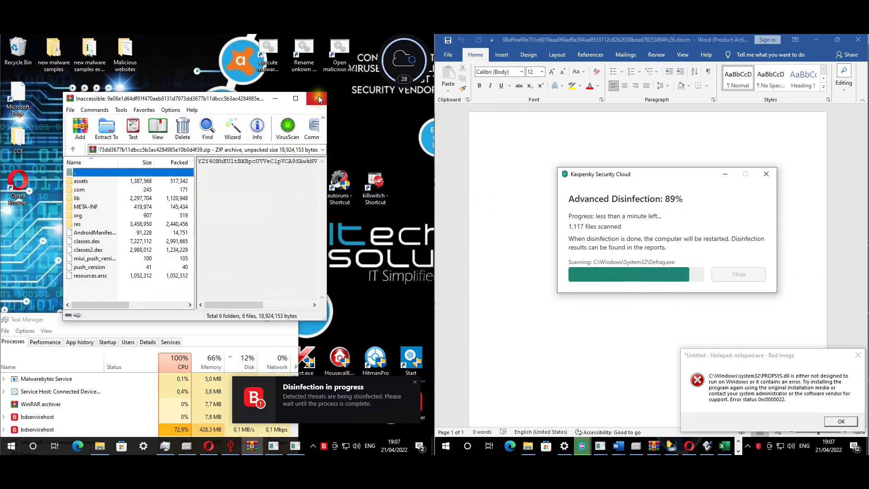
left_click(317, 98)
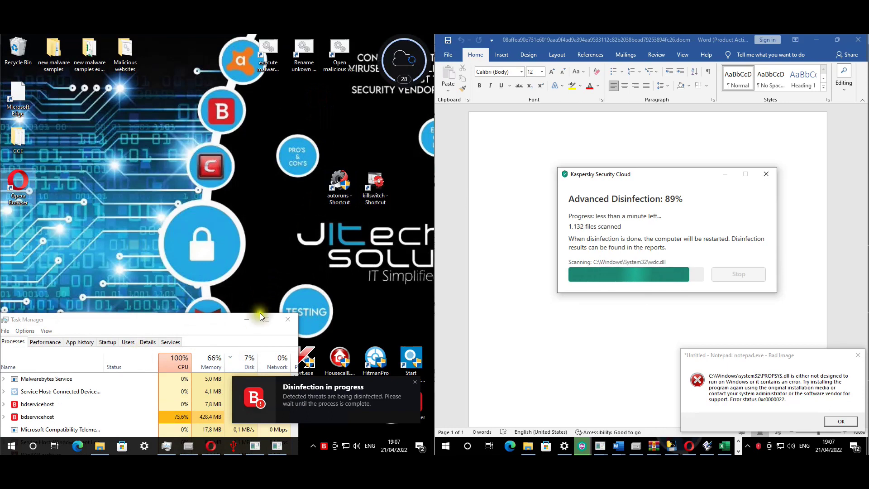
Minimise Task Manager and dismiss the Hello from CSharp and PROPSYS.dll error messages
left_click(238, 316)
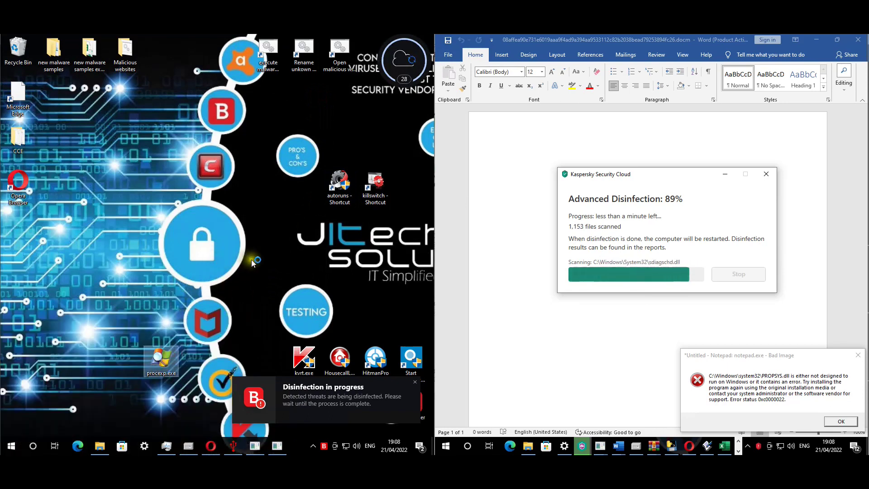
left_click(716, 211)
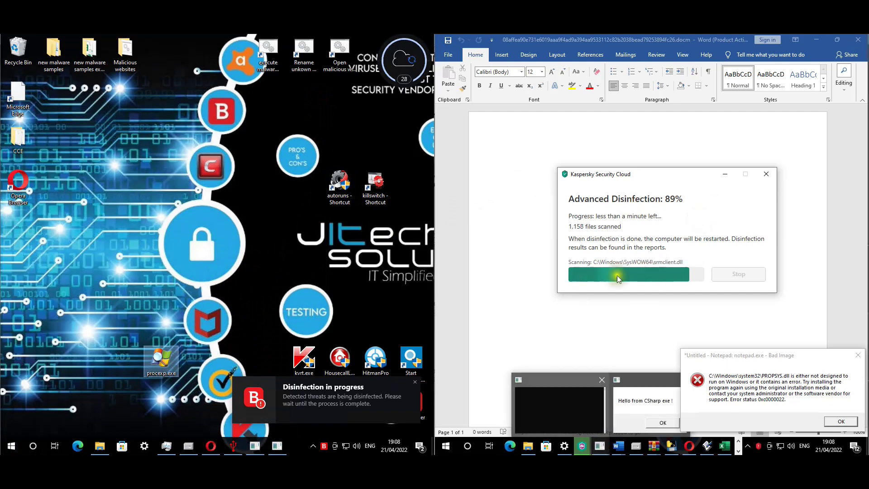
mouse_move(605, 445)
left_click(636, 395)
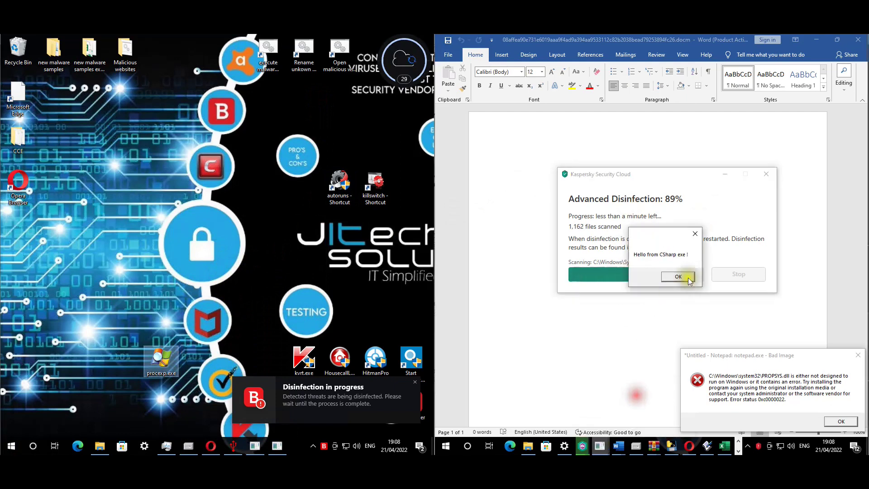
left_click(679, 277)
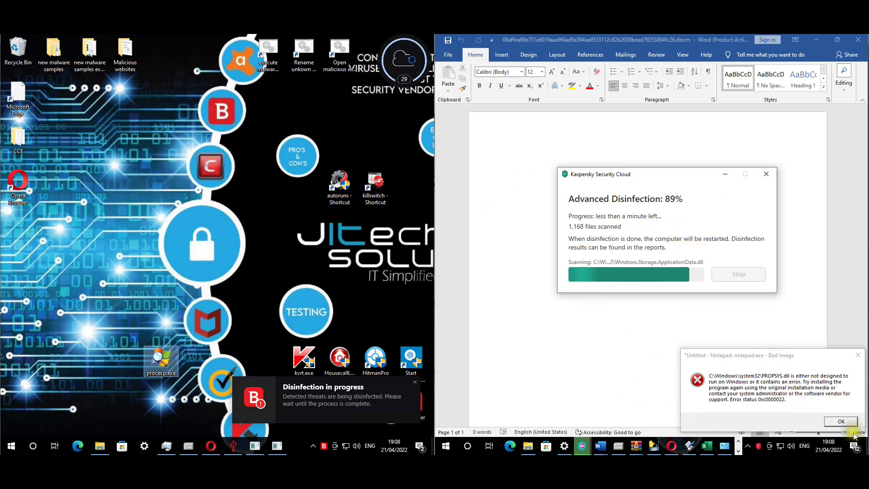
left_click(842, 421)
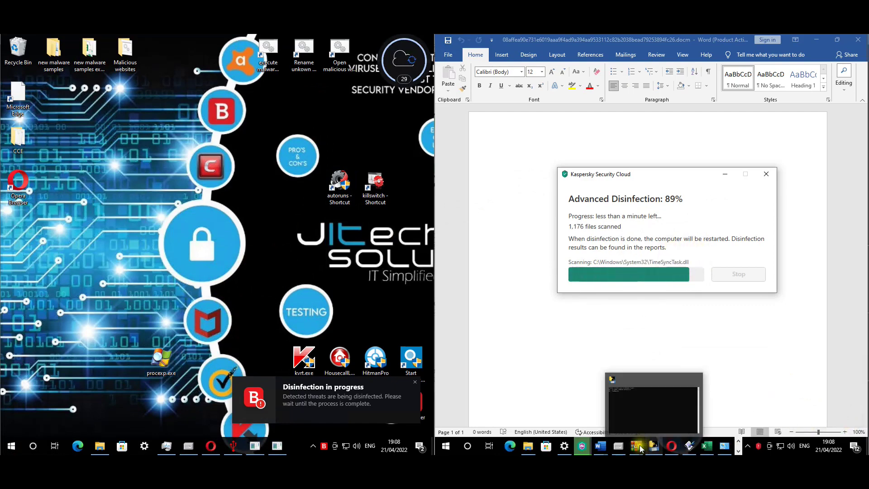
Try extracting request_doc_140.iso from the zip archive with a password
mouse_move(636, 446)
left_click(592, 414)
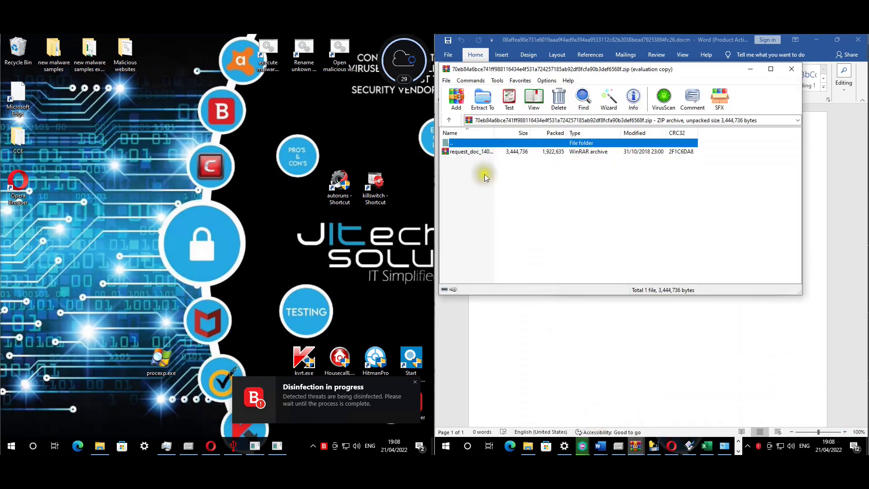
double_click(472, 152)
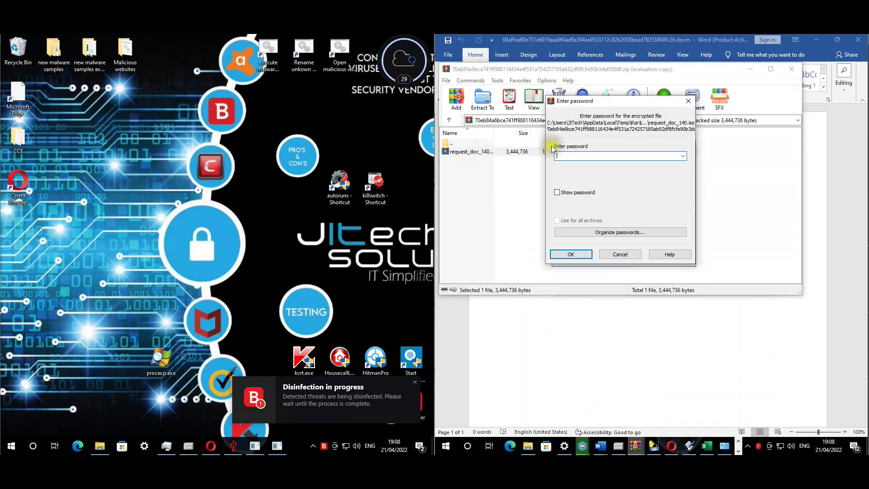
left_click(644, 158)
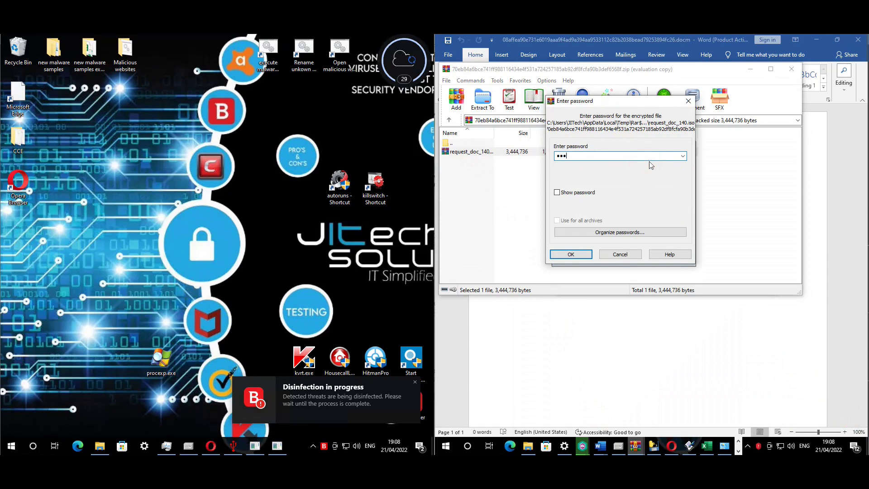
key("Return")
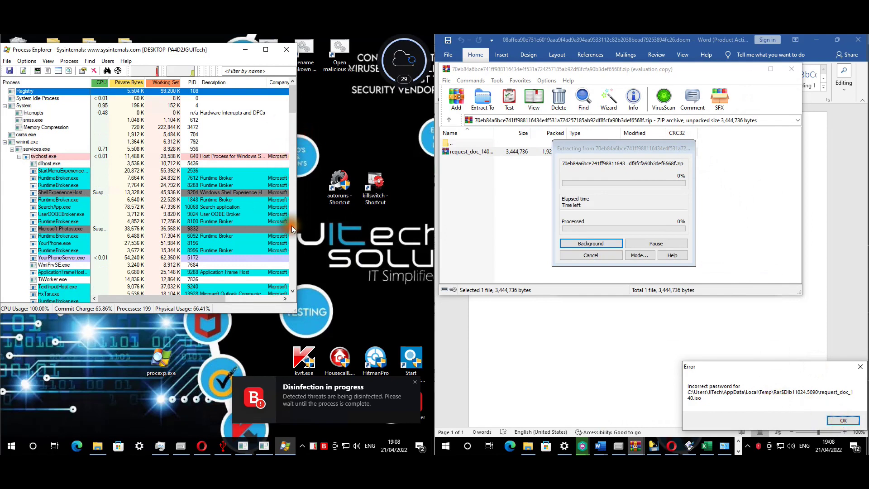
left_click(256, 296)
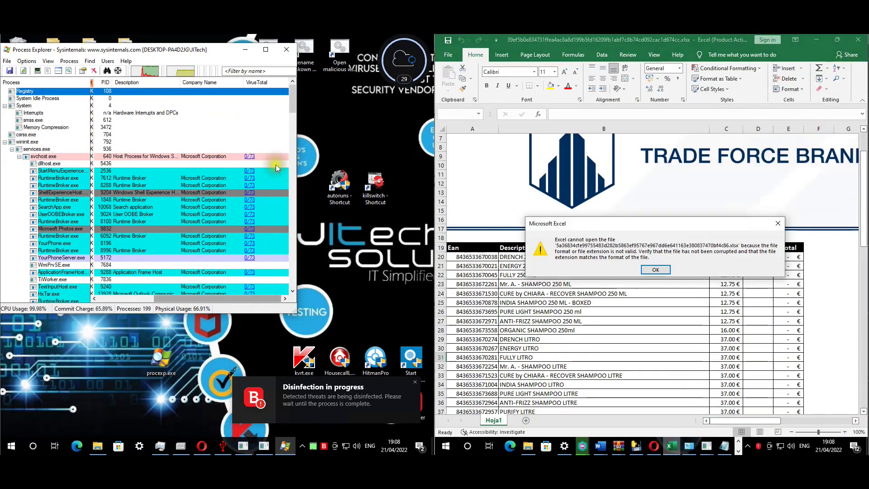
Select the process launched from the malware samples folder in Process Explorer
left_click_drag(296, 112, 293, 297)
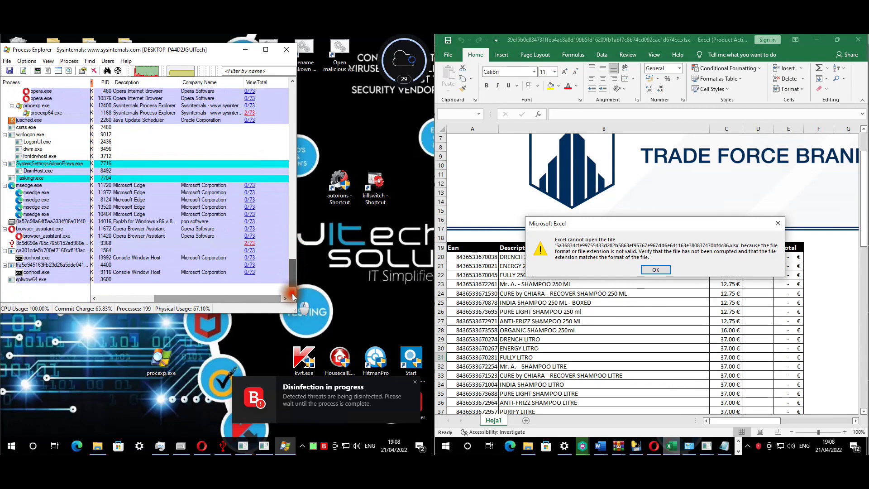
left_click(50, 243)
left_click(223, 447)
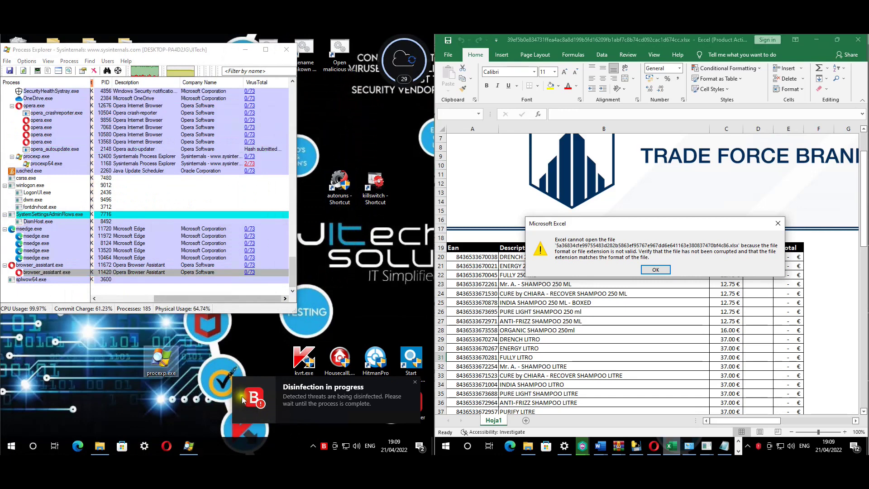
Dismiss Excel's cannot-open-file error and bring Kaspersky's disinfection progress forward
left_click(658, 271)
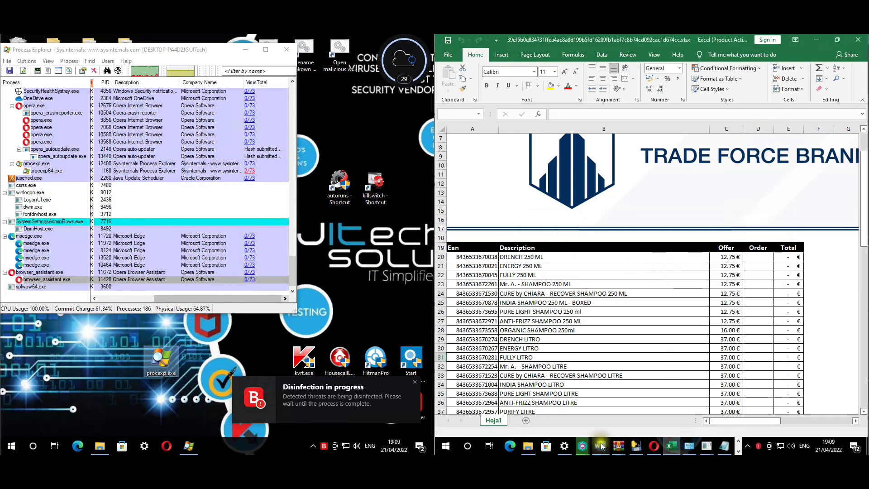
mouse_move(581, 449)
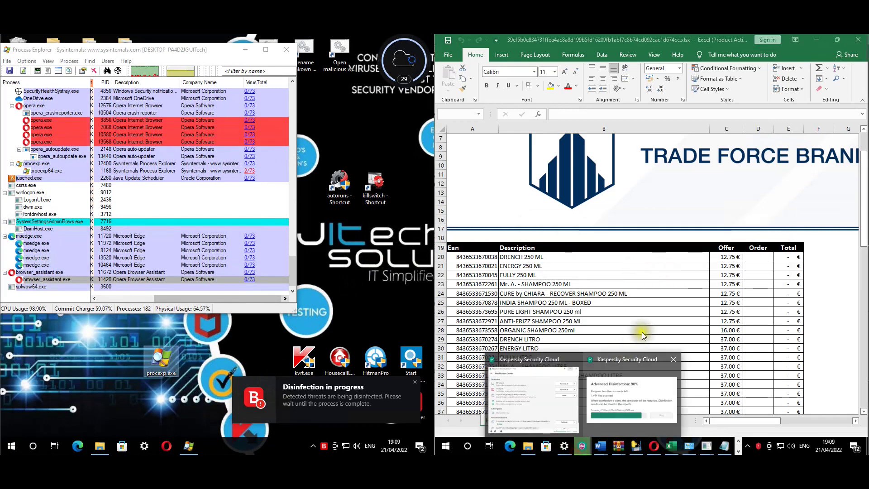
left_click(621, 401)
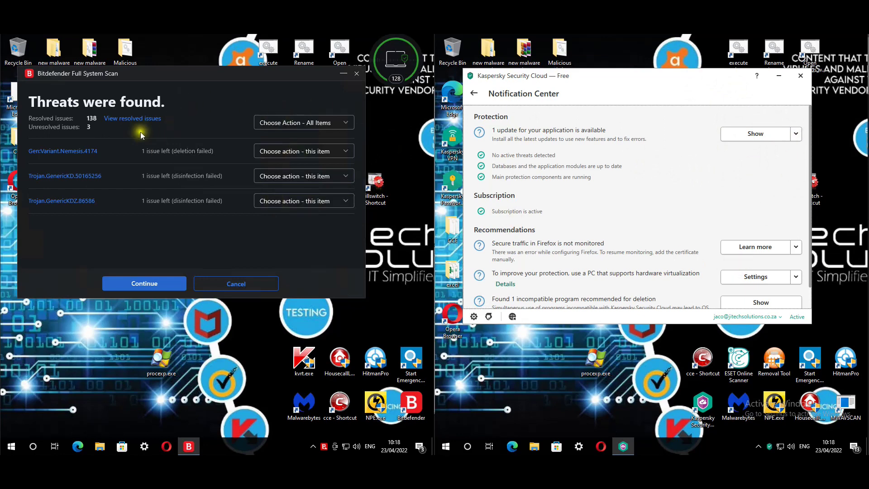
Set all three unresolved Bitdefender threats to 'Take no action' and continue
left_click(311, 122)
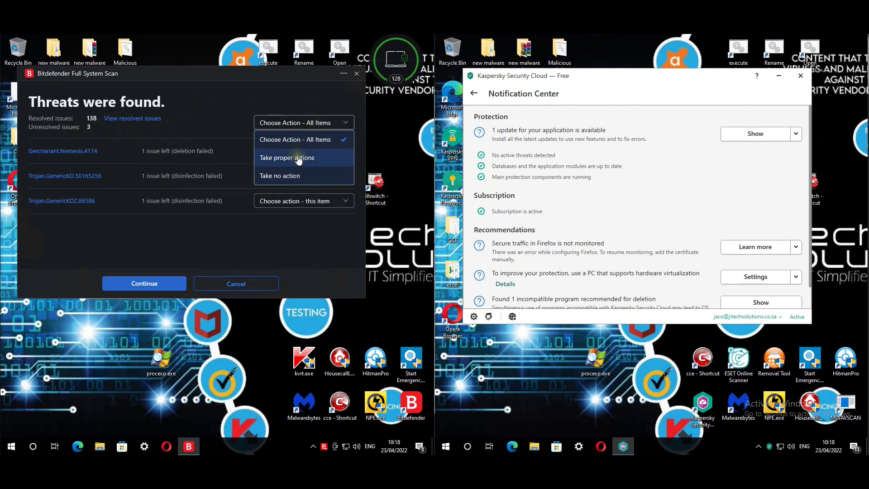
left_click(281, 98)
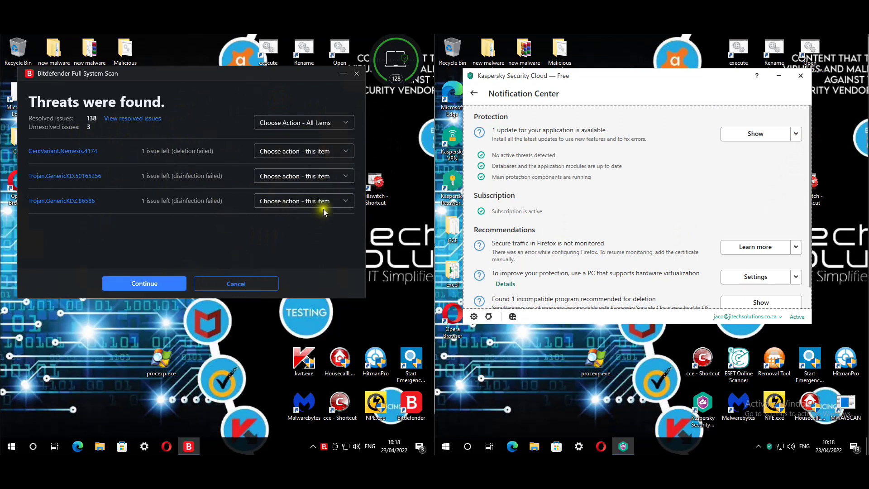
left_click(346, 129)
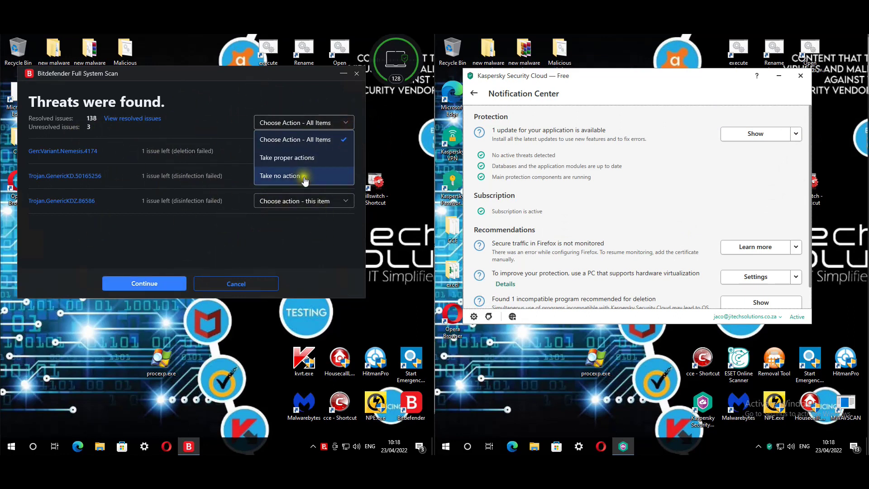
left_click(301, 176)
left_click(168, 283)
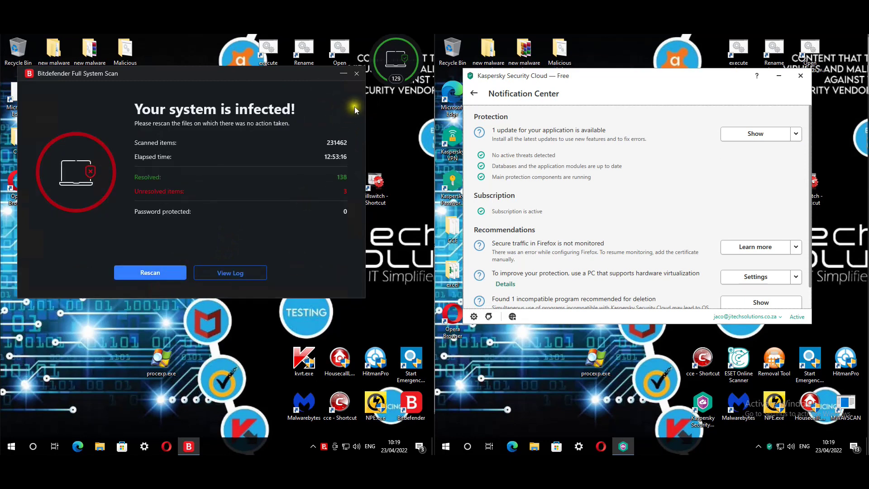
Close Kaspersky's Notification Center and restart both virtual machines from the Win+X menu
left_click(801, 76)
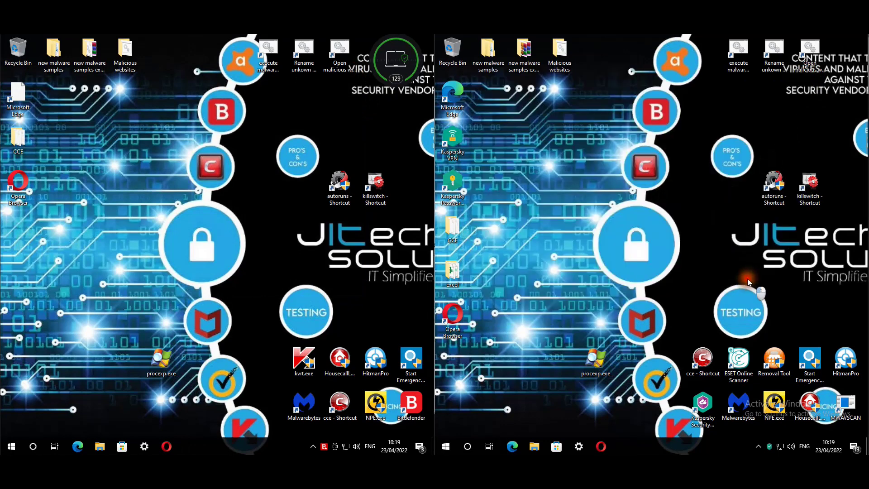
right_click(450, 449)
mouse_move(501, 416)
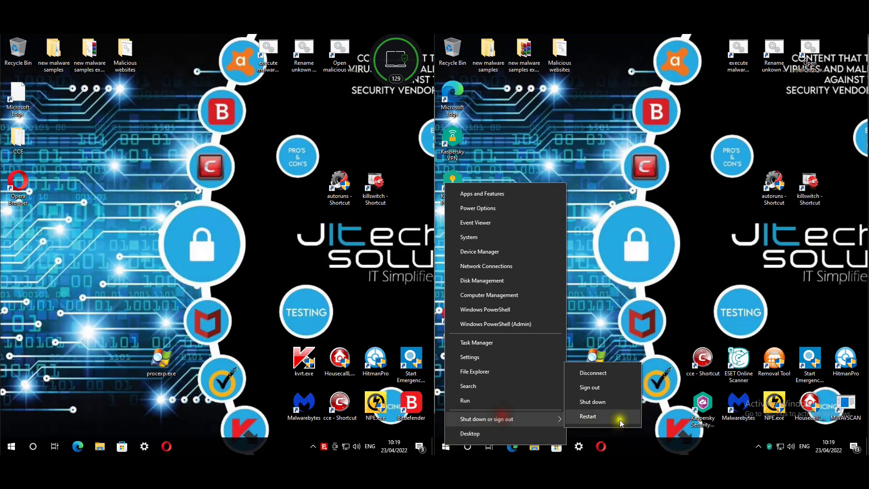
left_click(588, 417)
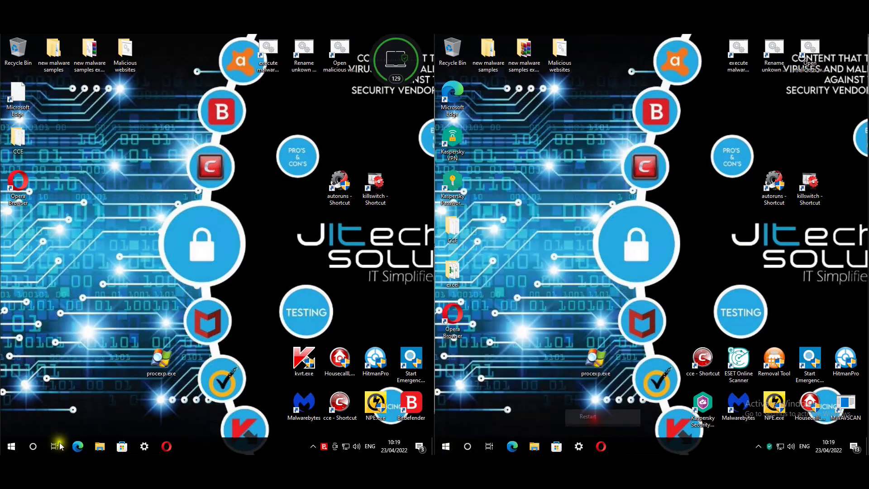
right_click(12, 450)
mouse_move(45, 421)
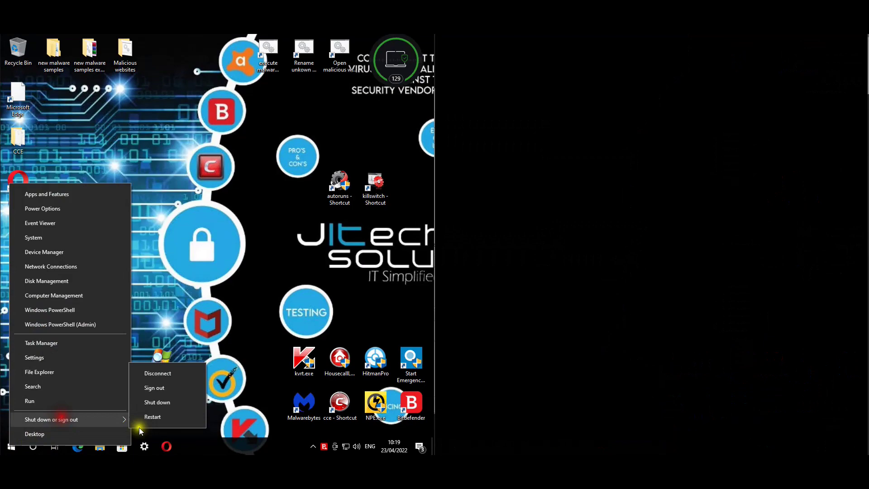
left_click(189, 417)
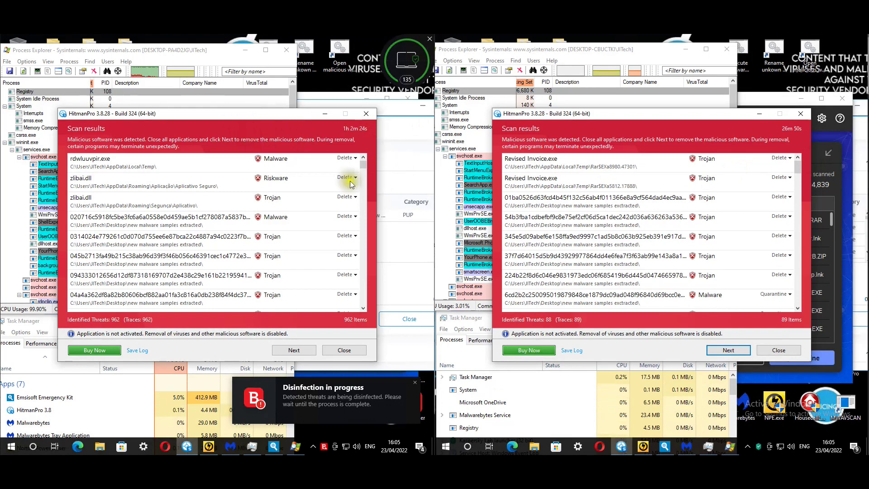
Review left HitmanPro detection names for zlibai.dll and rdwluuvpir.exe, scrolling the list
left_click(221, 197)
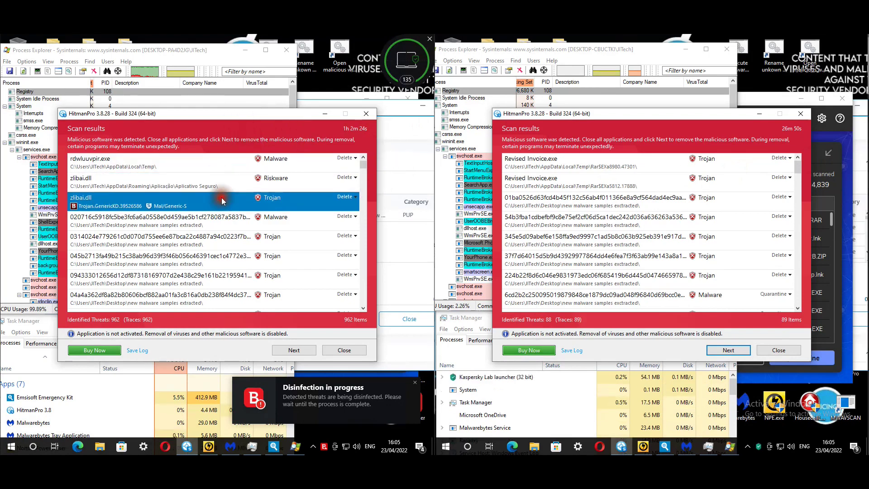
left_click(219, 177)
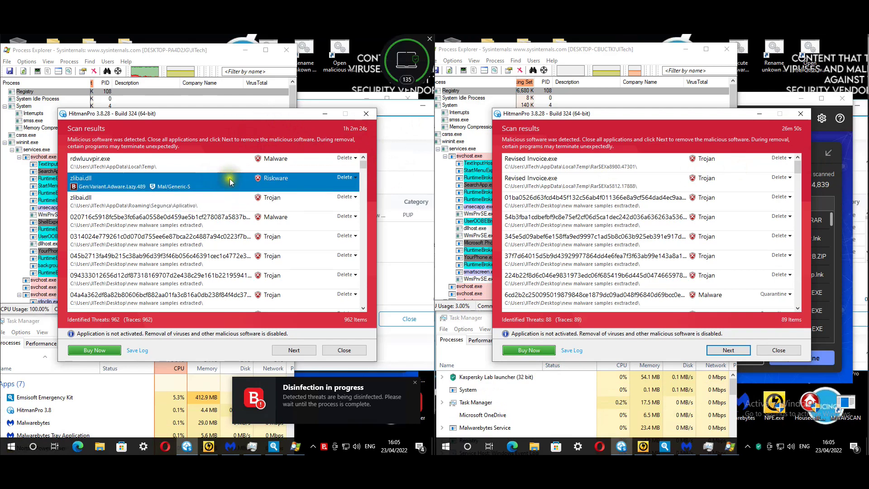
left_click(247, 198)
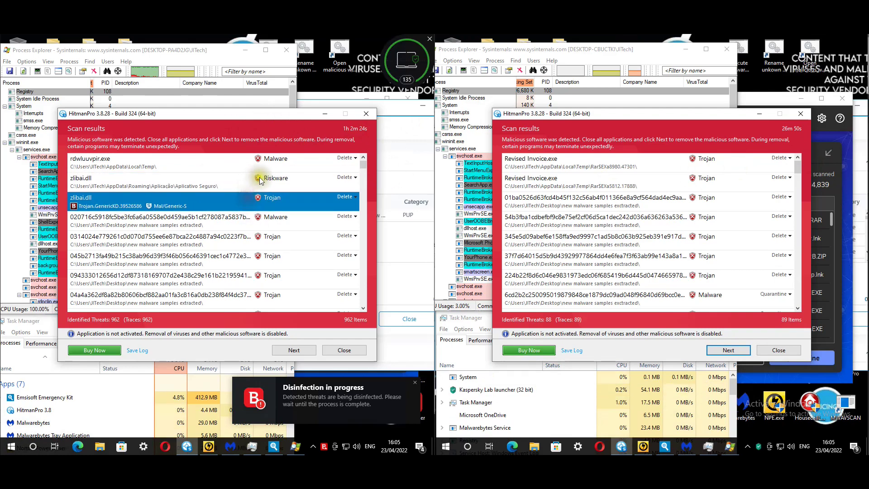
left_click(243, 180)
left_click(241, 163)
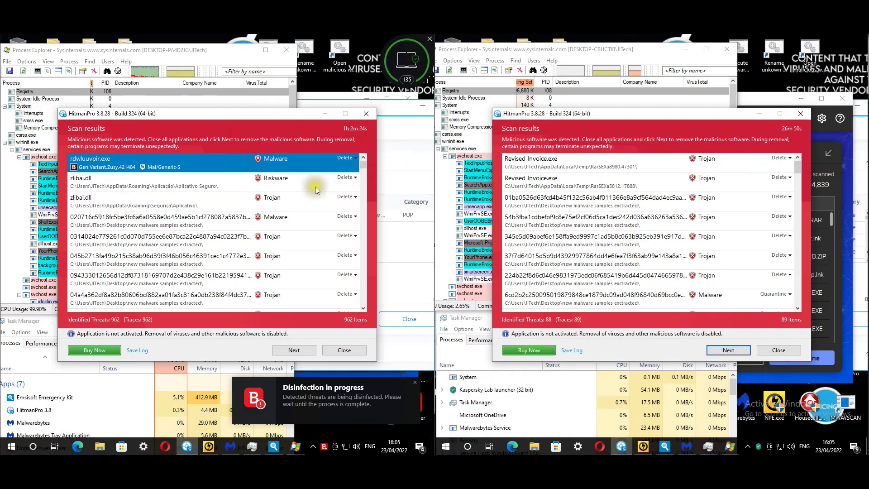
scroll(346, 215, "down", 8)
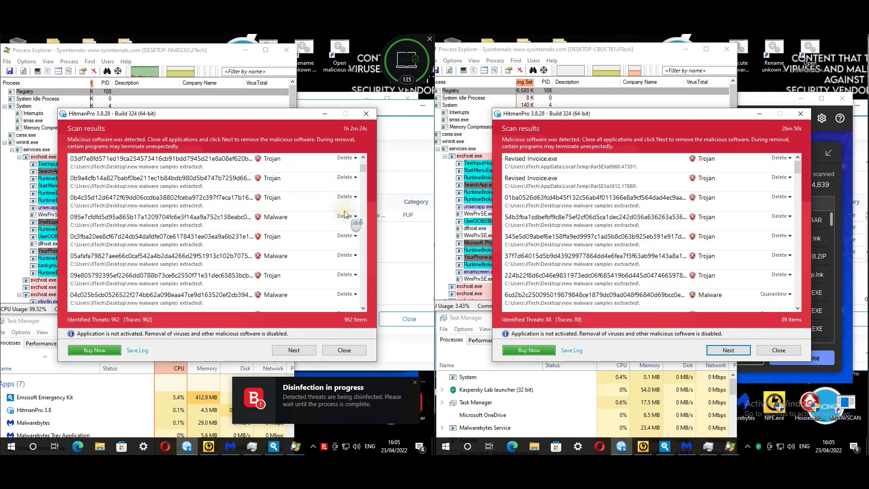
scroll(347, 215, "down", 2)
left_click_drag(363, 167, 358, 305)
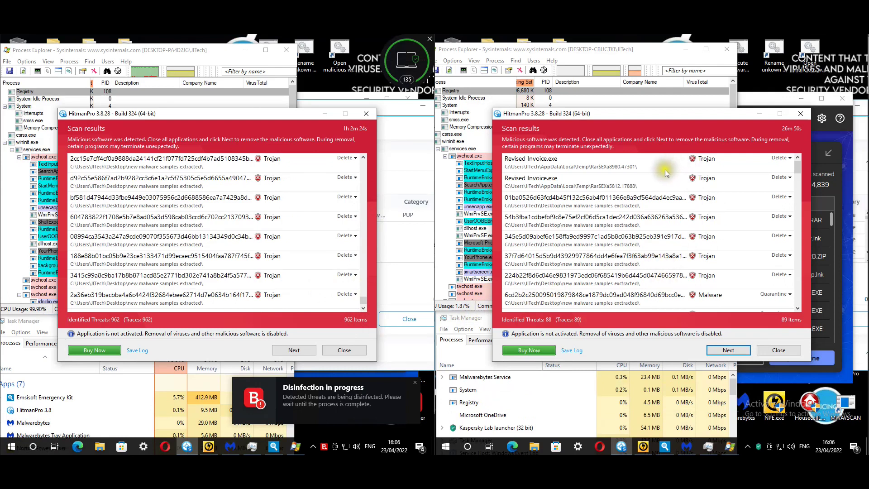
Check right-side detections for Revised Invoice.exe and open mbamchameleon.sys properties
left_click(637, 165)
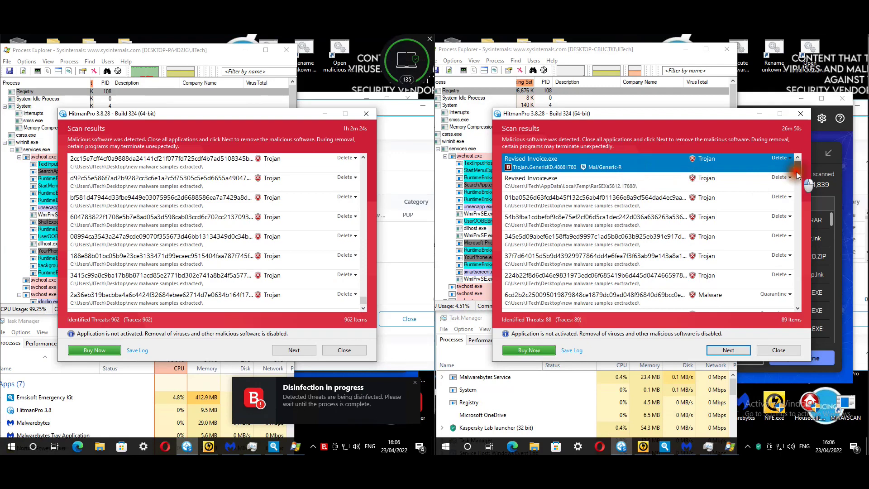
left_click_drag(797, 172, 778, 308)
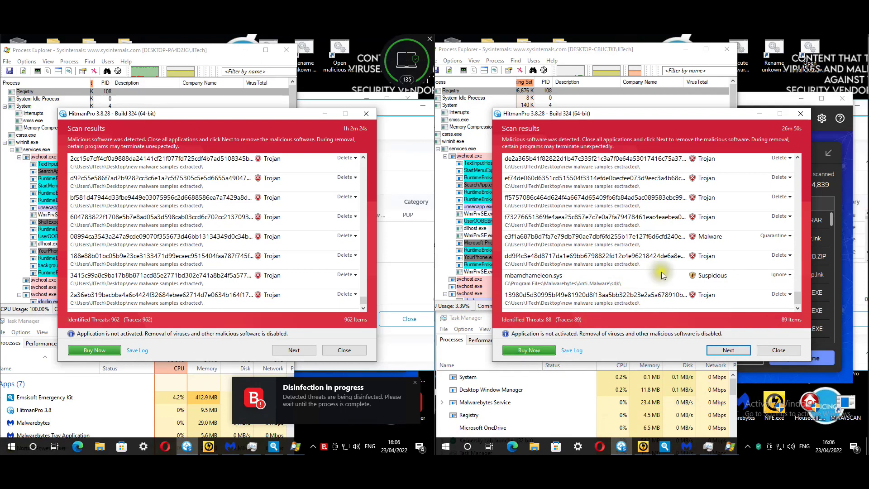
left_click(622, 283)
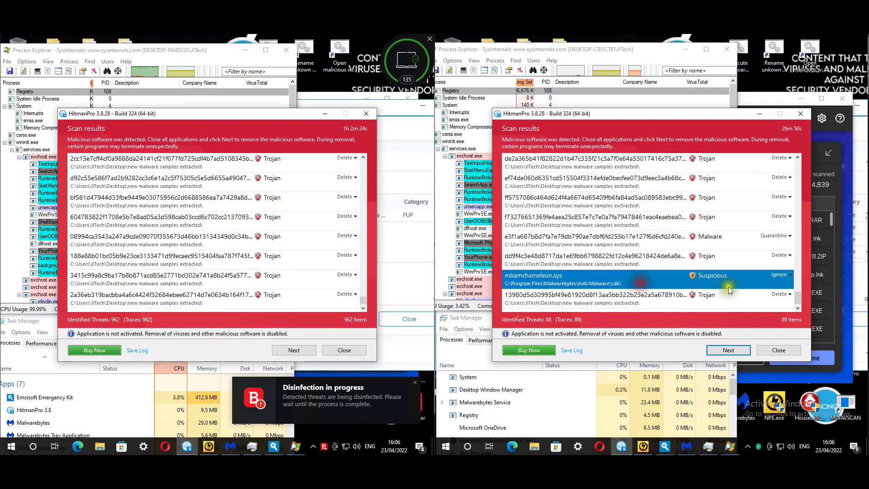
left_click(602, 263)
left_click(640, 276)
left_click(628, 261)
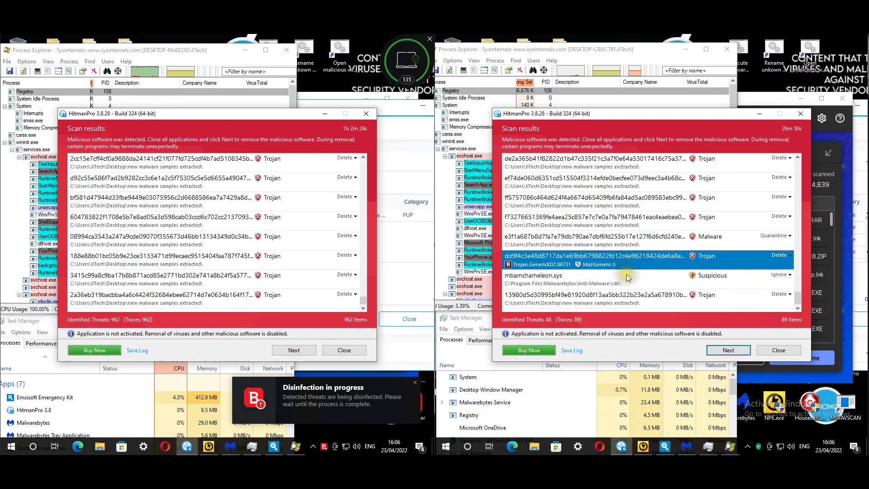
double_click(626, 275)
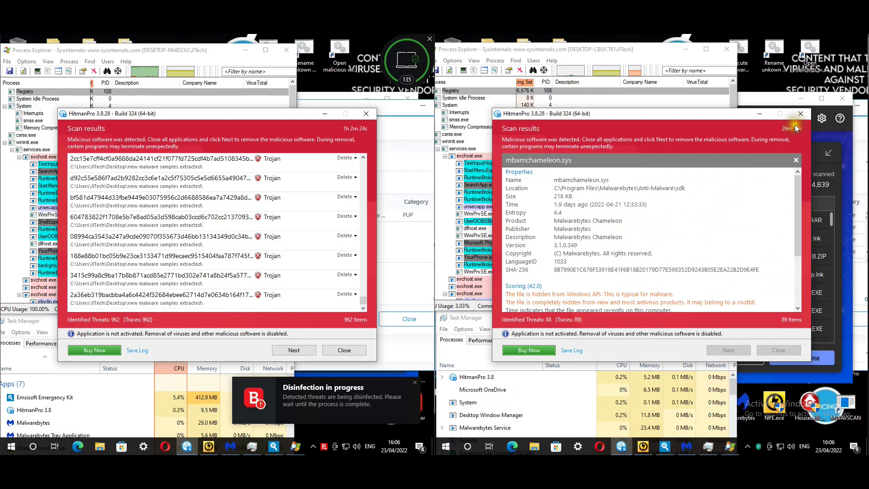
left_click(358, 349)
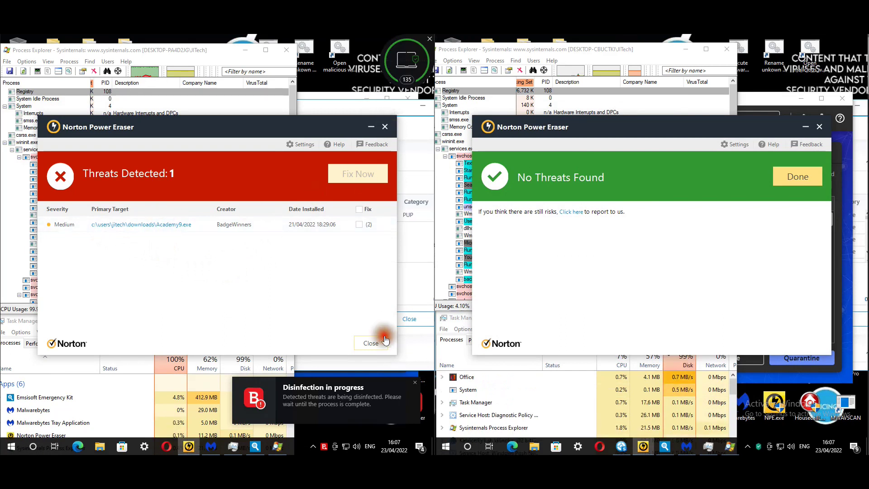
Close both Norton Power Eraser results, then bring Malwarebytes and Emsisoft Emergency Kit forward
left_click(812, 187)
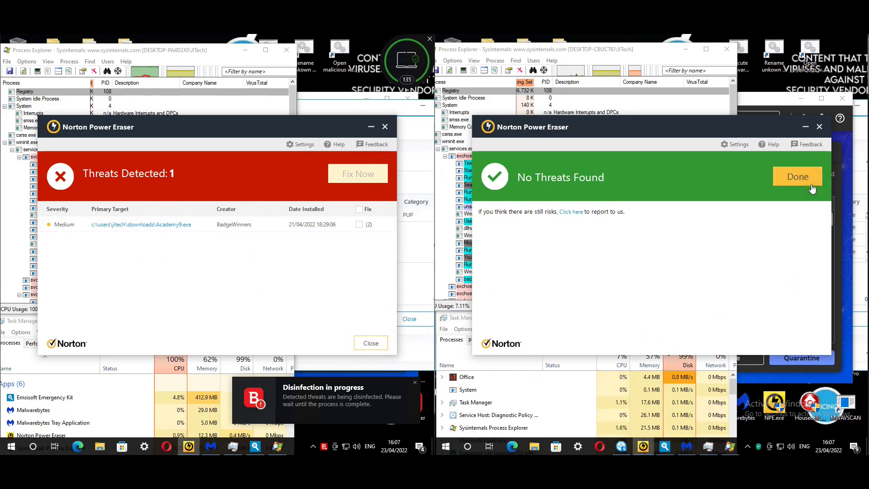
left_click(378, 346)
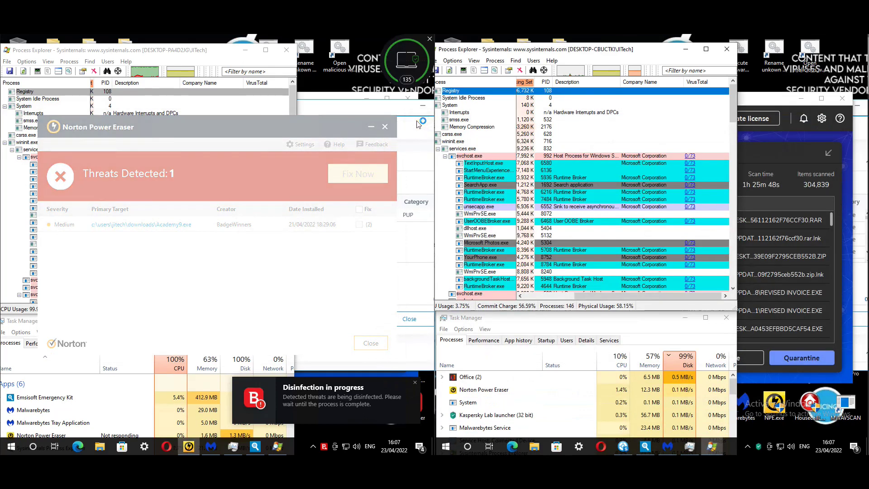
left_click(333, 97)
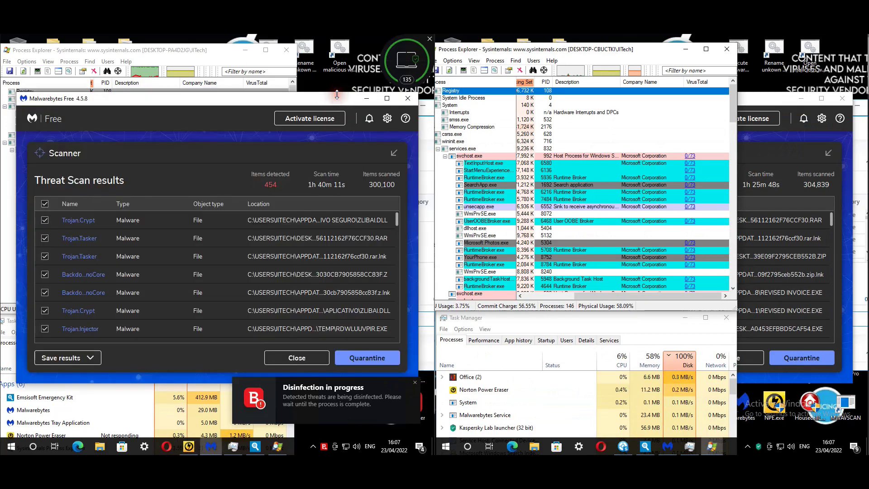
left_click(233, 447)
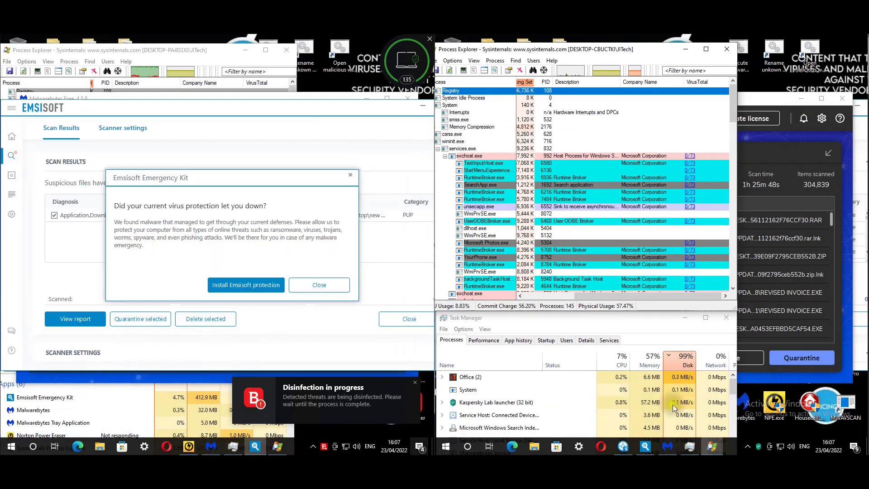
Dismiss the install prompt and select the left VM's single Application.Downloader detection
left_click(347, 290)
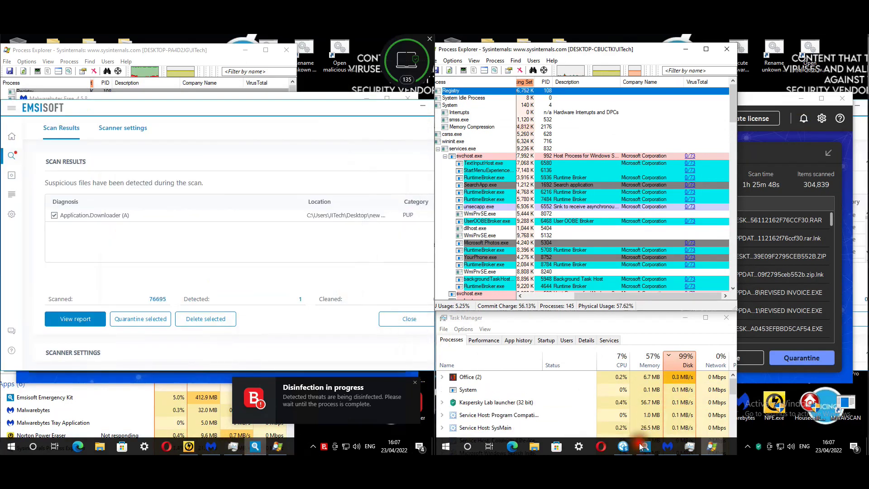
left_click(645, 447)
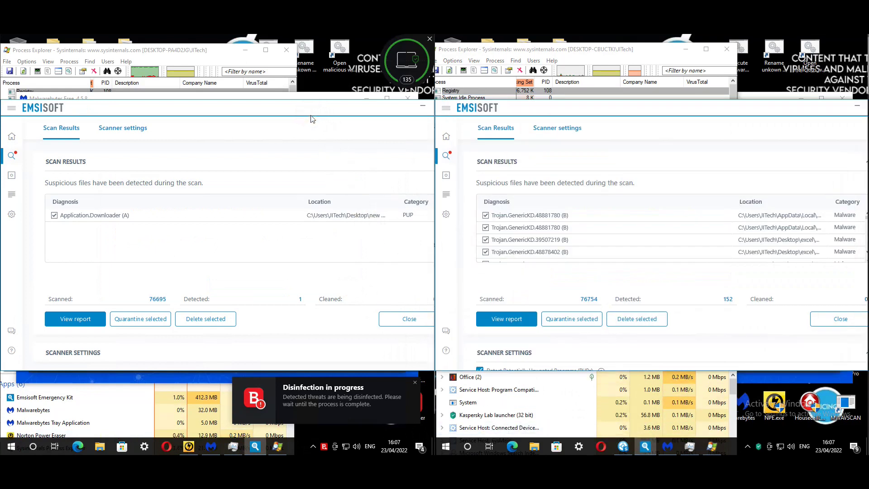
left_click(365, 214)
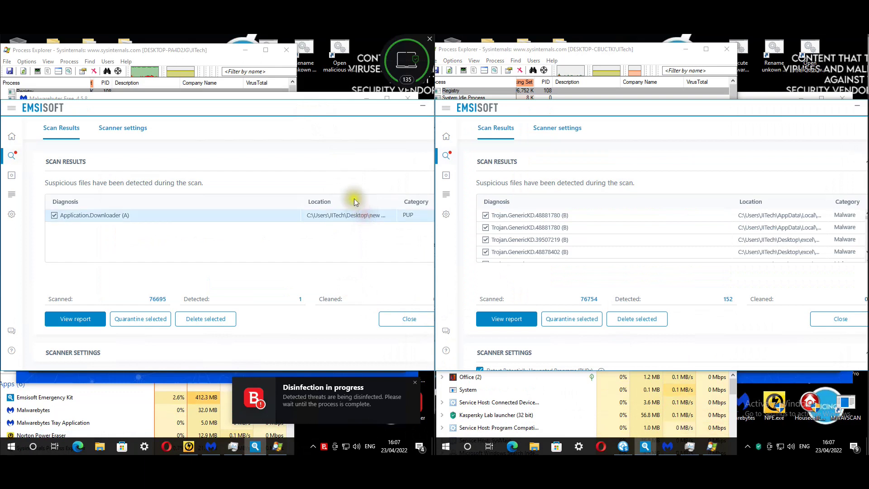
left_click_drag(319, 109, 298, 105)
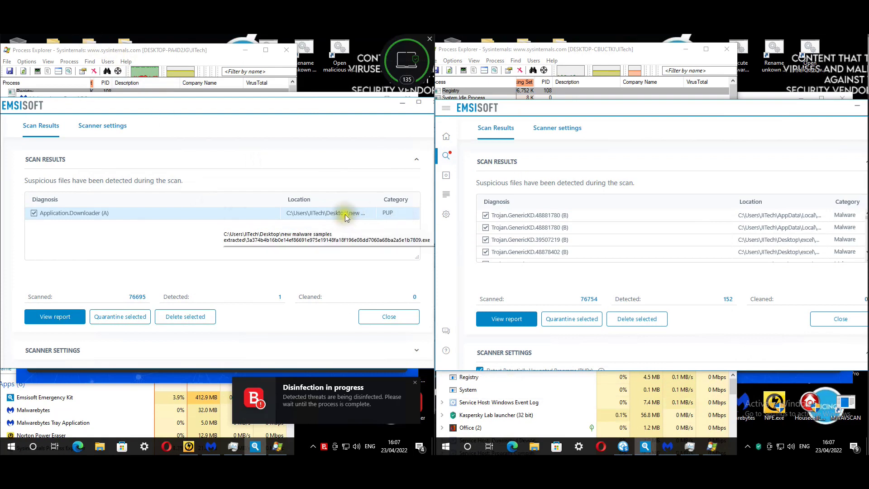
left_click(641, 110)
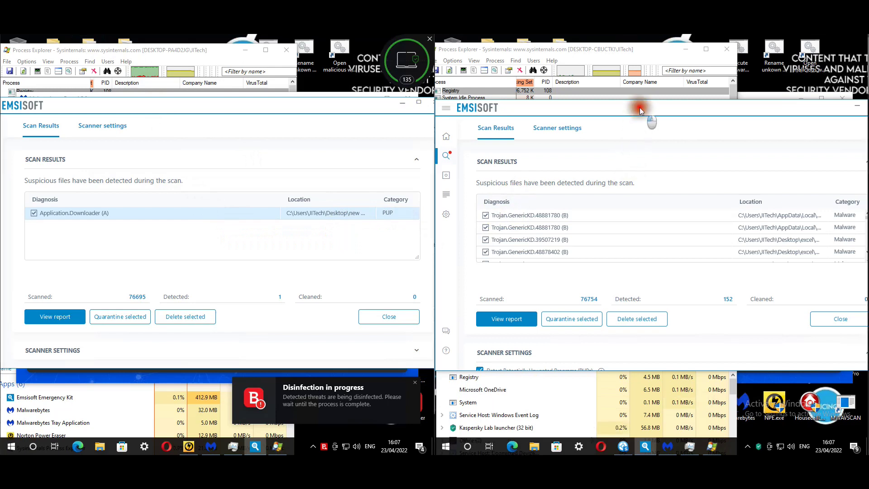
left_click_drag(641, 110, 628, 109)
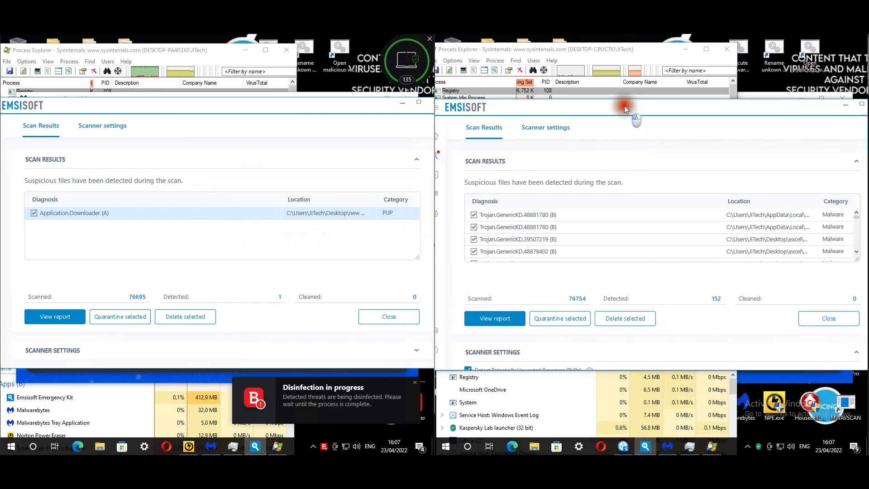
Sort the right VM's 152 detections by Location, page through them, then close
left_click(783, 199)
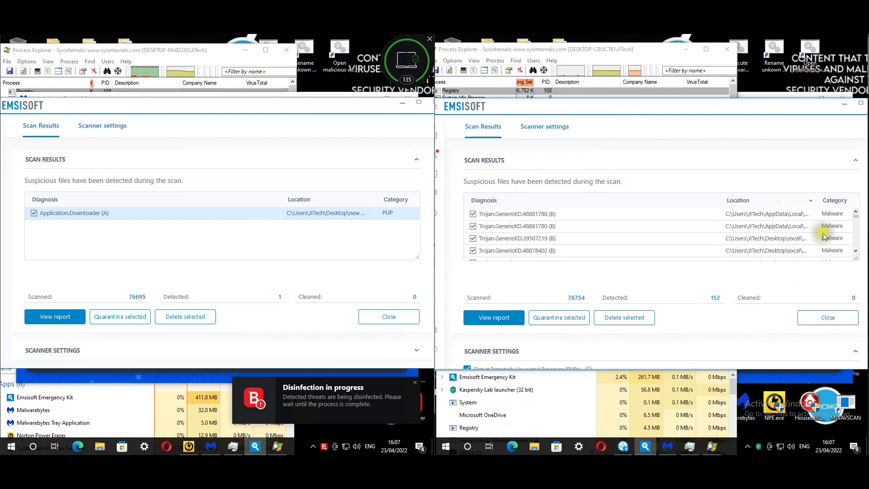
left_click(856, 253)
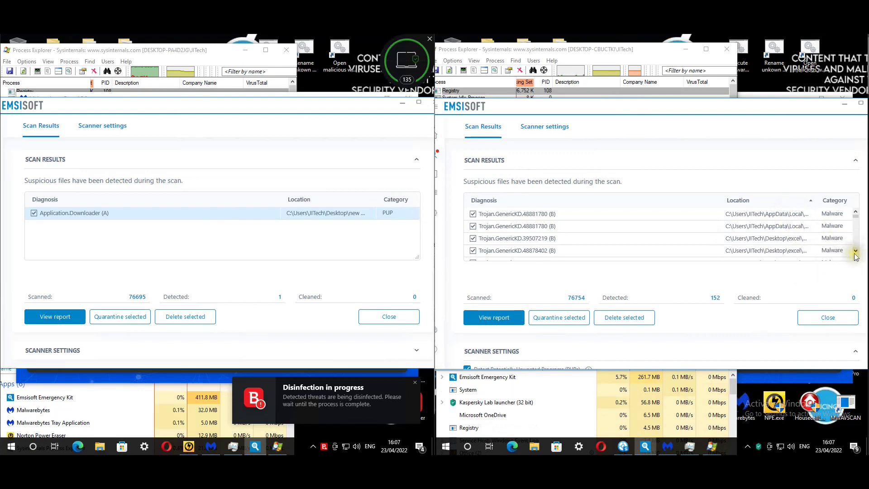
left_click(855, 253)
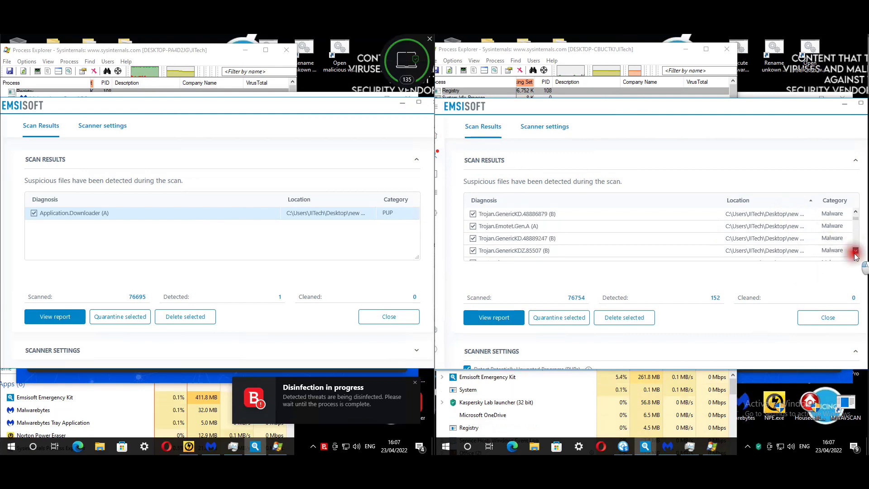
left_click(855, 253)
left_click(855, 253)
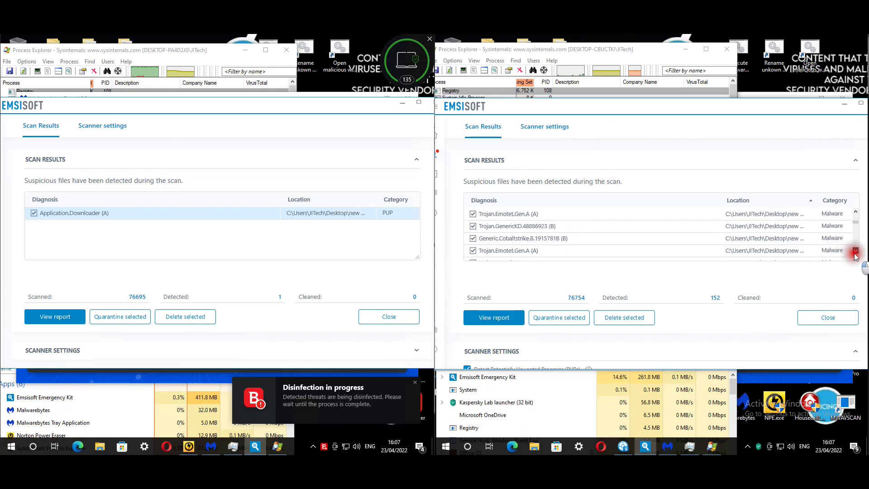
left_click(855, 253)
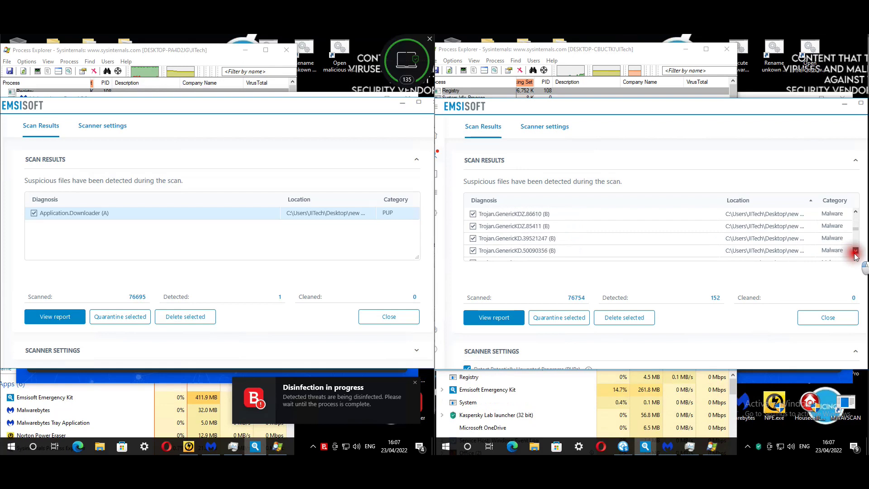
left_click(856, 253)
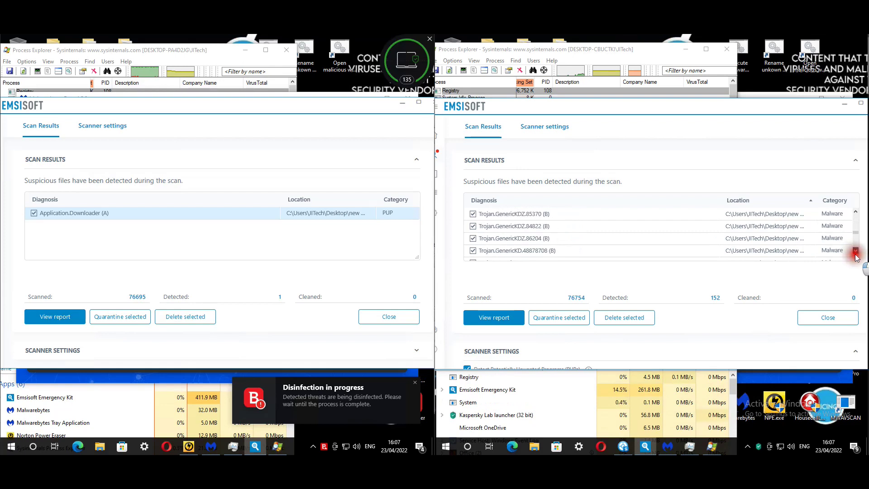
left_click(856, 253)
left_click(856, 252)
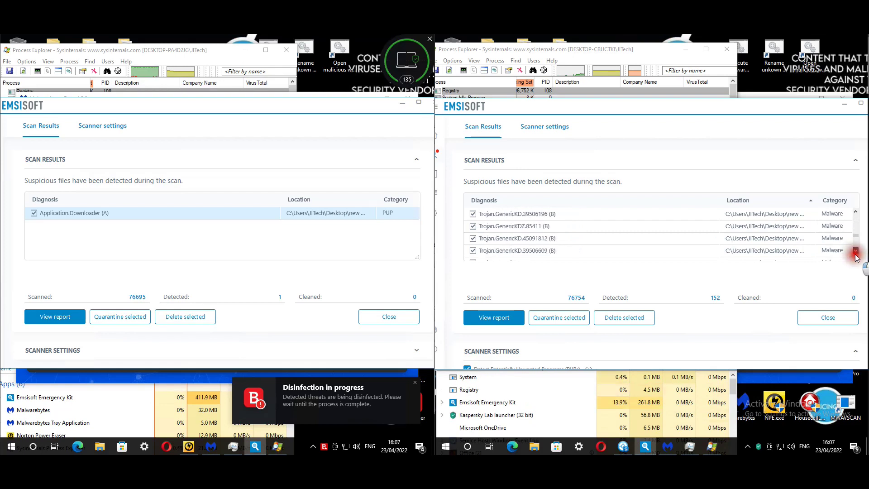
left_click(855, 252)
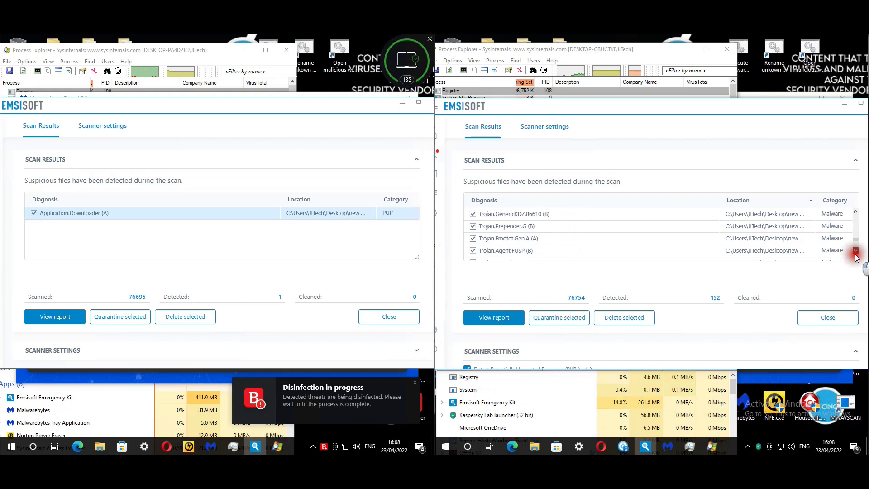
left_click(856, 253)
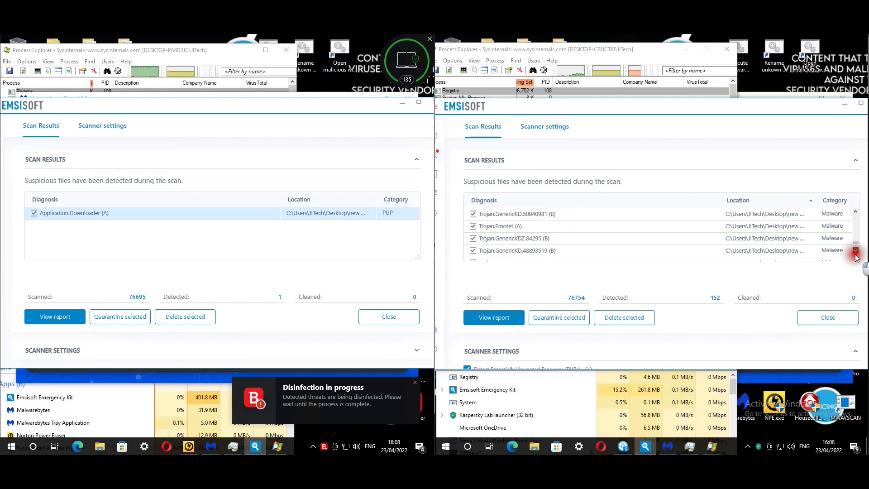
left_click(855, 253)
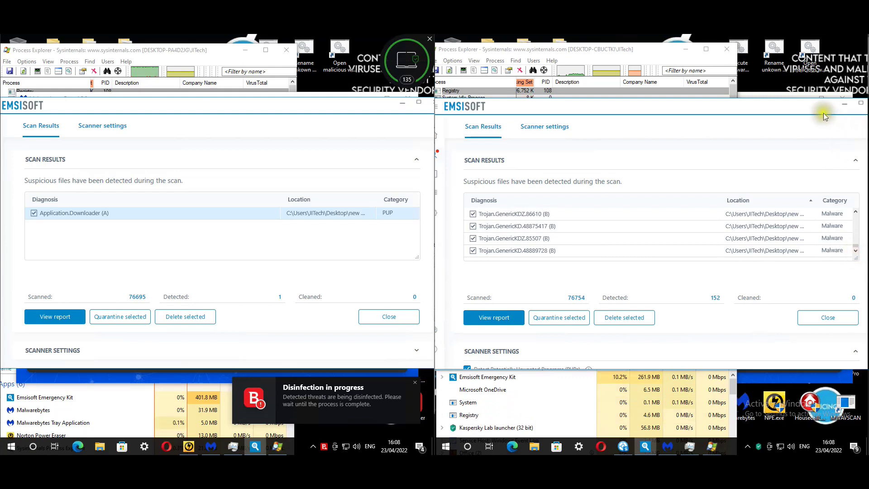
left_click_drag(824, 113, 790, 118)
left_click(844, 108)
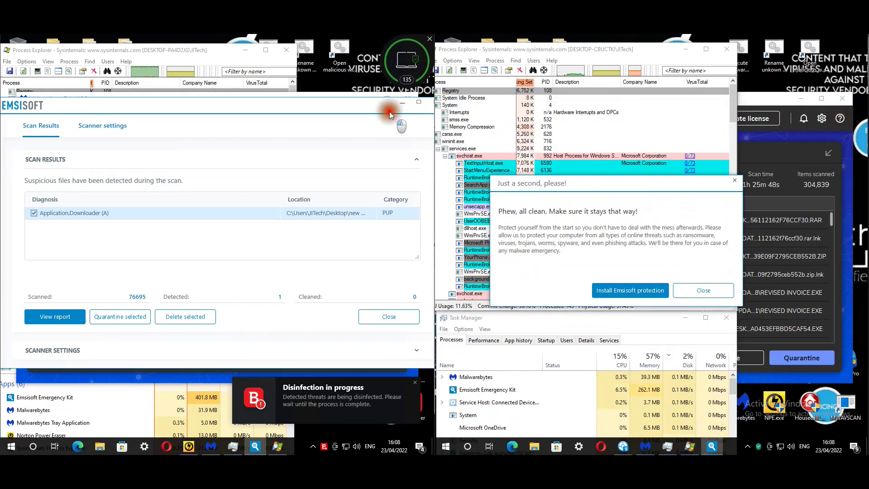
Close the left Emsisoft results and sort both Malwarebytes lists by Location
left_click(433, 103)
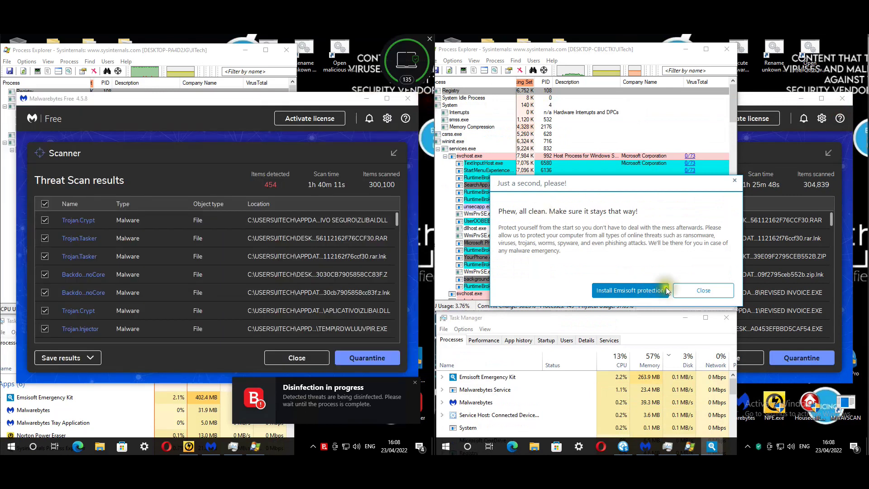
left_click(299, 282)
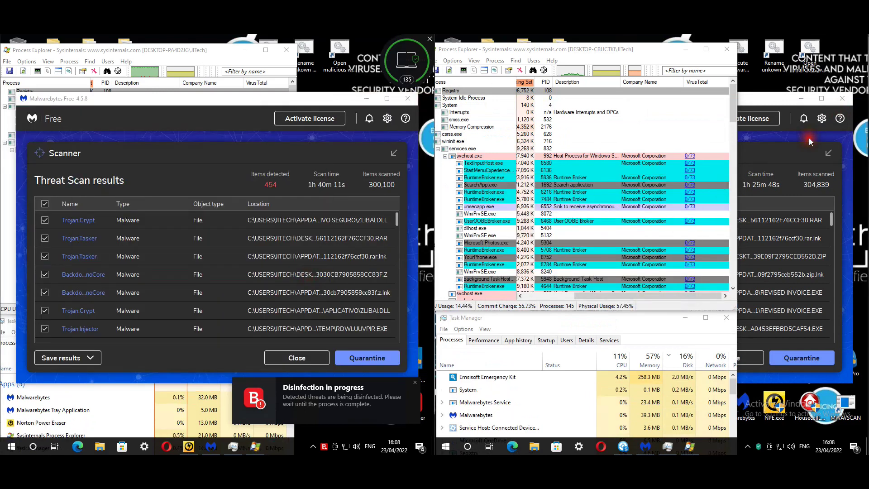
left_click(808, 138)
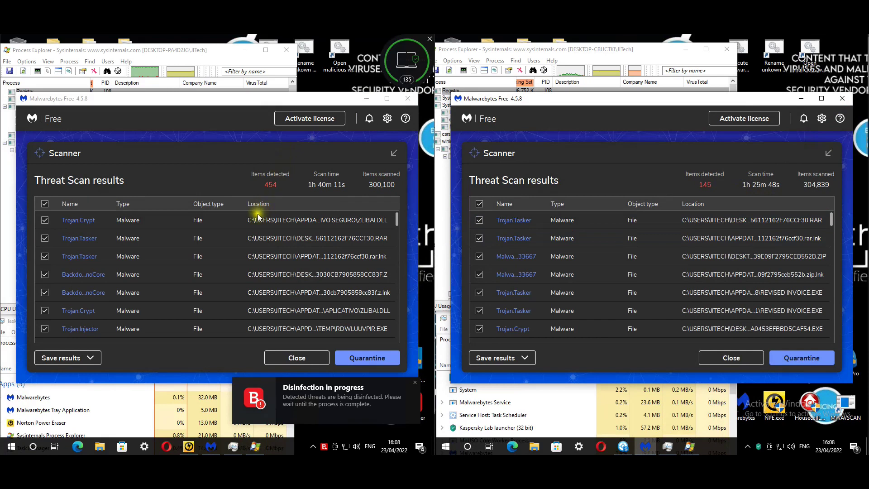
left_click(257, 206)
left_click(768, 206)
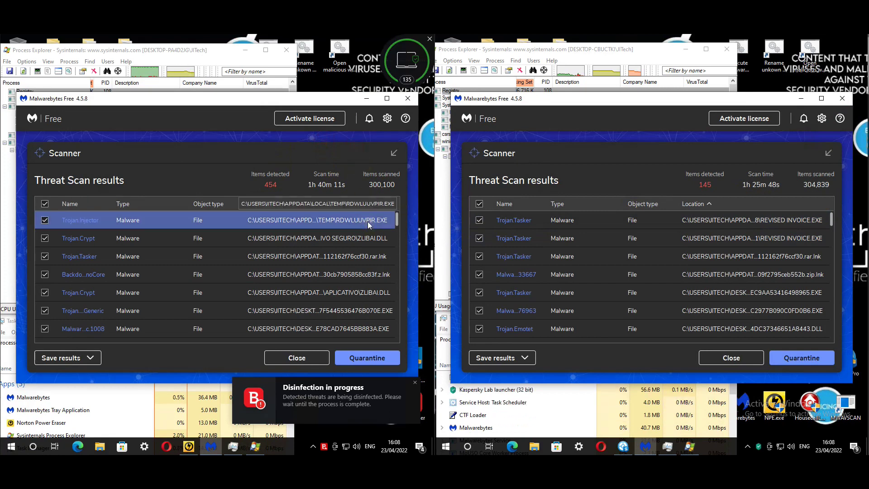
Read the Trojan.Crypt and Trojan.Tasker paths, scroll both result lists, then close the right results
left_click(357, 237)
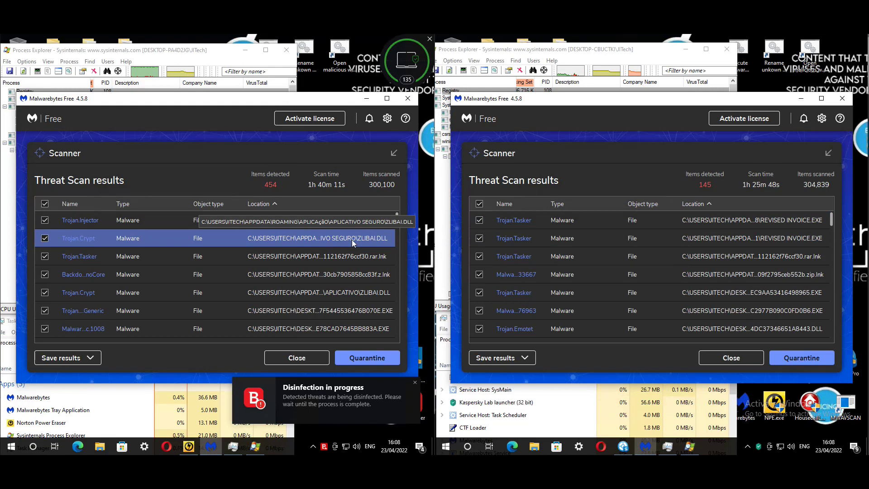
left_click(349, 257)
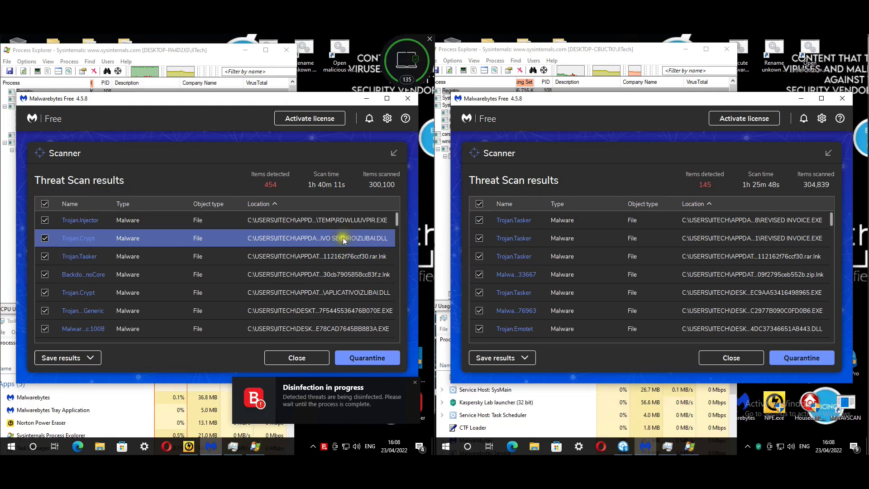
left_click(341, 293)
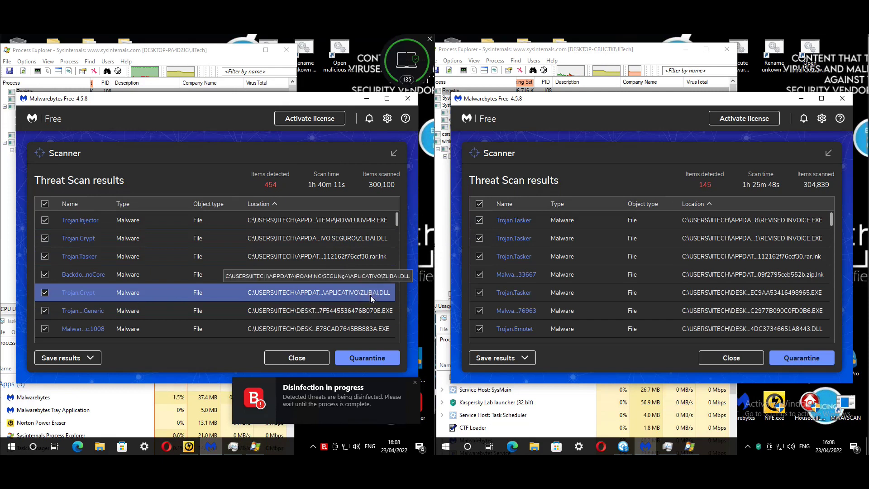
scroll(360, 254, "down", 3)
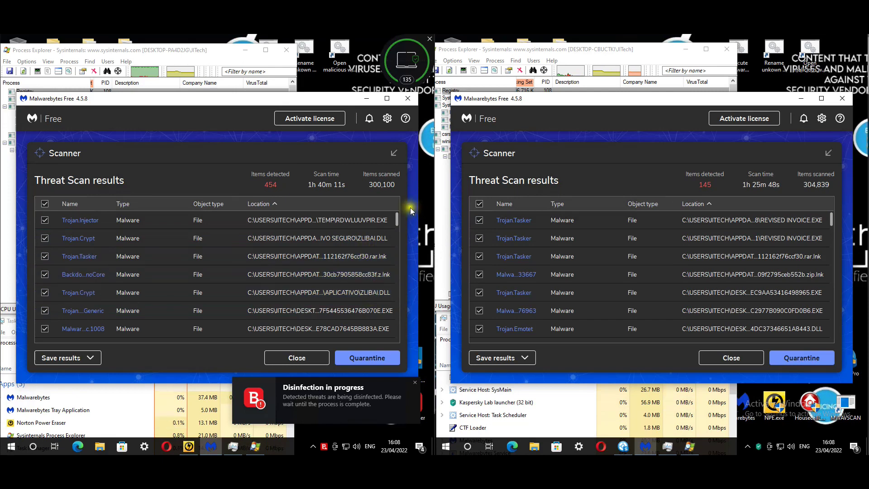
scroll(401, 224, "down", 15)
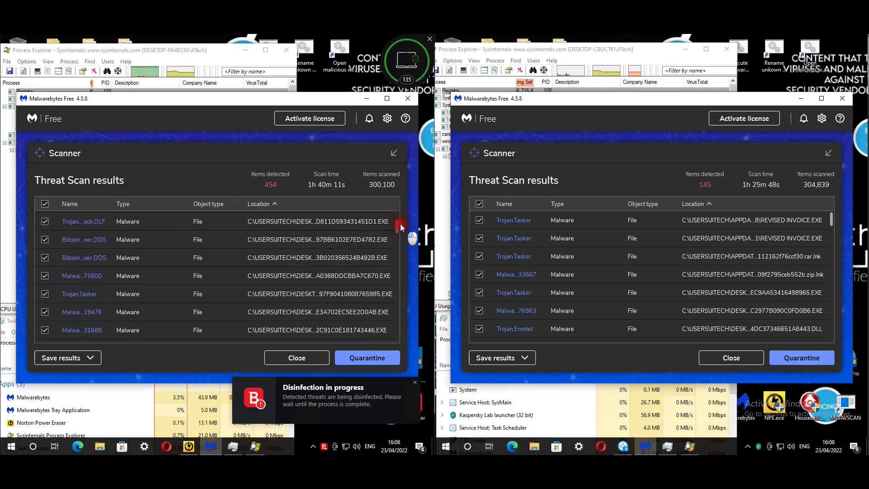
scroll(397, 272, "down", 10)
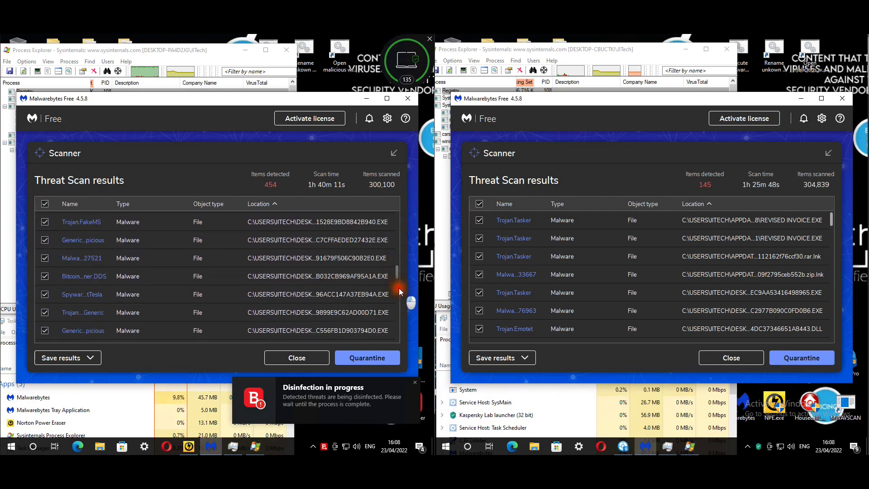
scroll(397, 316, "down", 10)
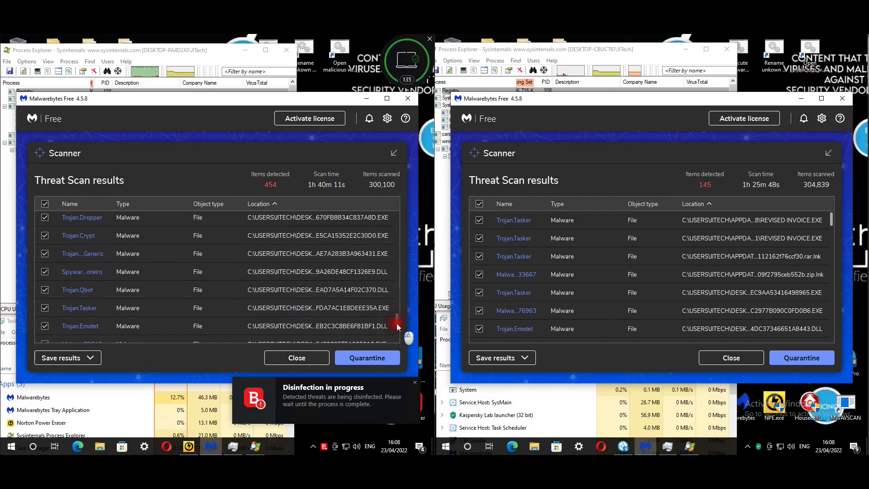
left_click_drag(398, 329, 395, 341)
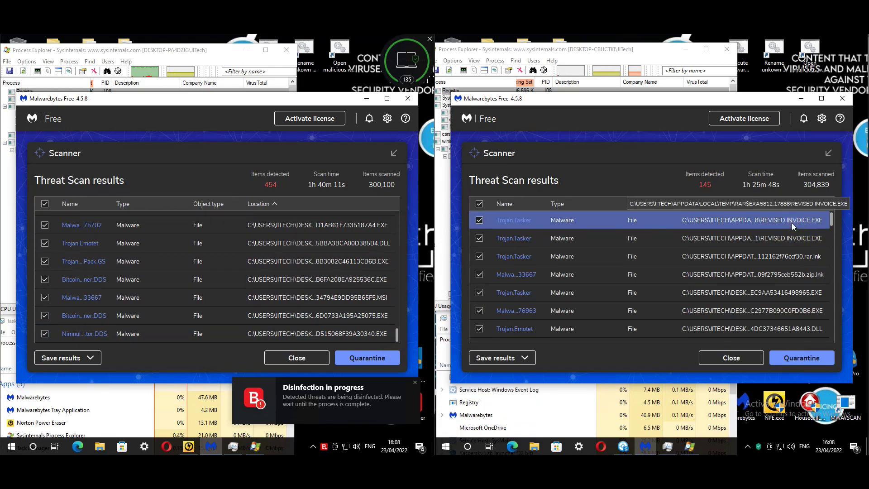
left_click(833, 218)
left_click_drag(832, 219, 827, 343)
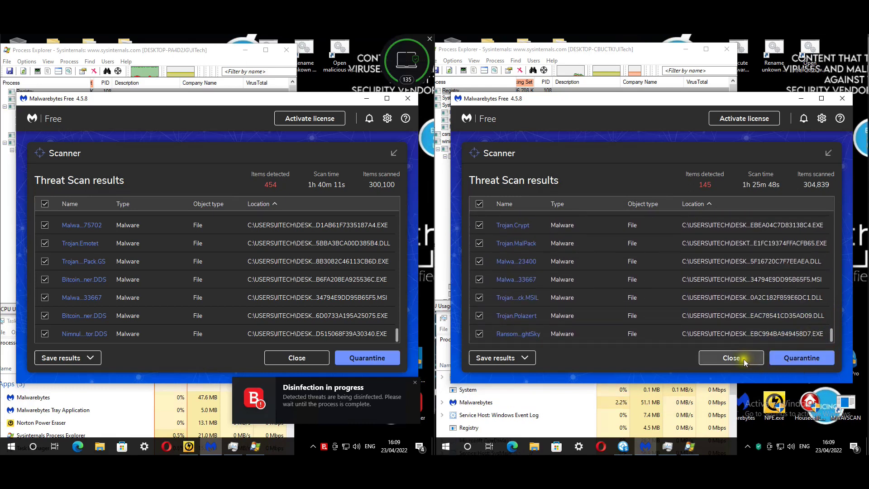
left_click(732, 357)
Confirm closing both Malwarebytes scan results and close Norton Power Eraser
left_click(297, 358)
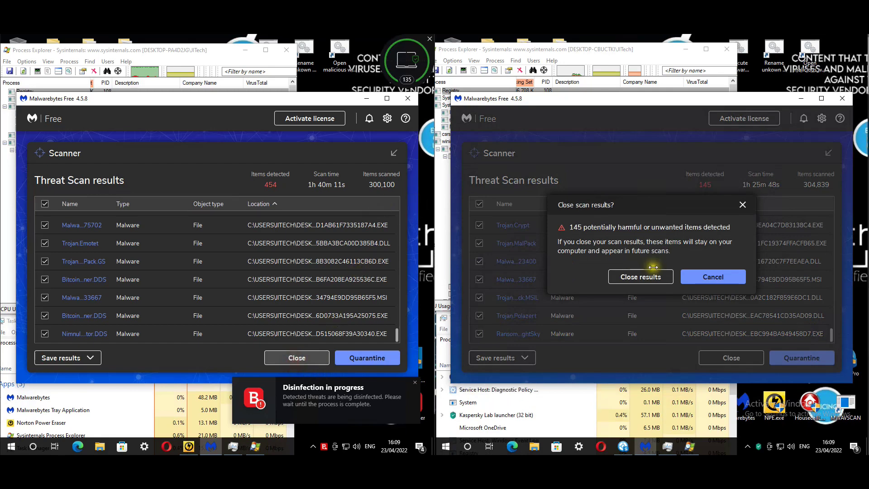
left_click(640, 277)
left_click(207, 276)
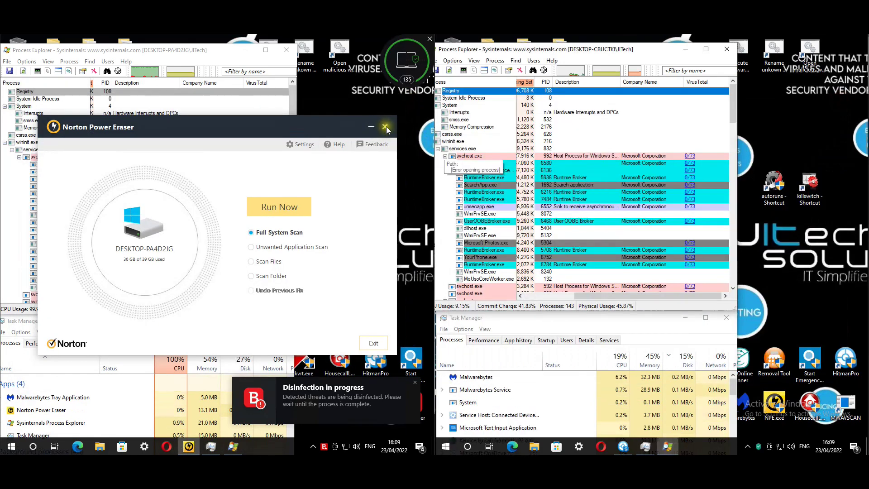
left_click(385, 126)
Scroll through both machines' Process Explorer process trees, then close them
left_click(338, 185)
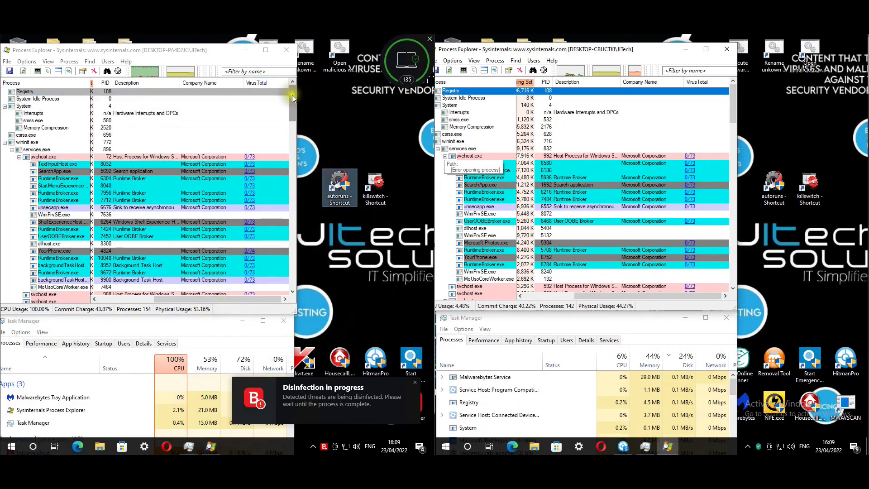
left_click_drag(295, 96, 290, 271)
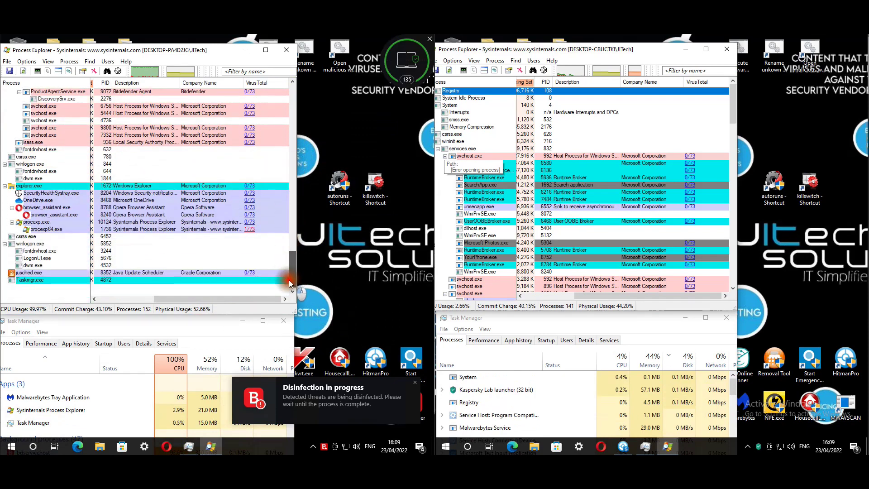
left_click(720, 105)
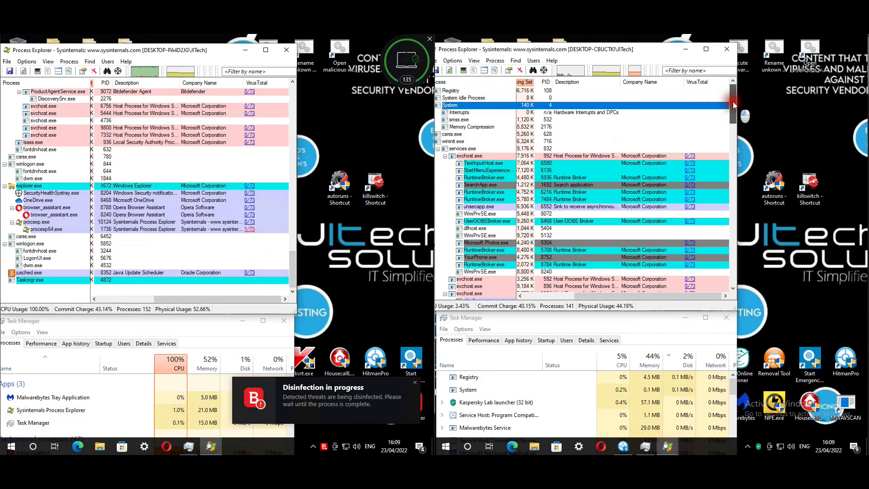
left_click_drag(733, 101, 720, 286)
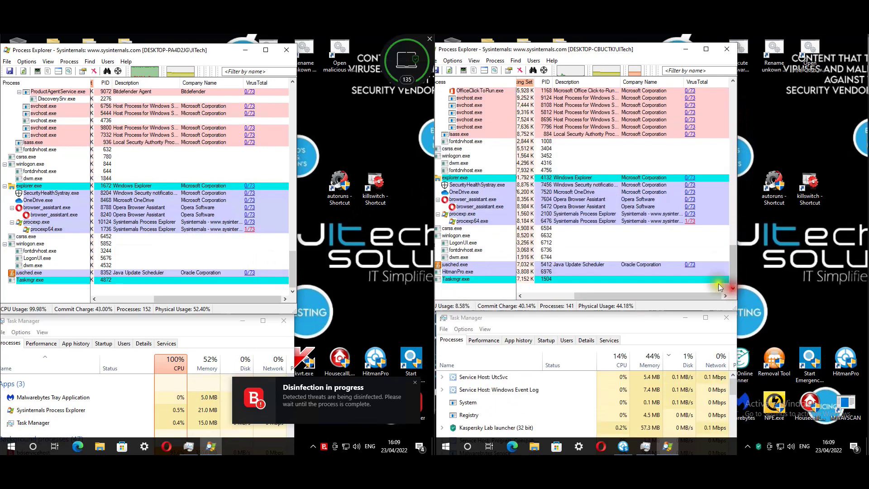
left_click(726, 49)
Close Process Explorer on the left machine and move both Task Manager windows to the top
left_click(286, 53)
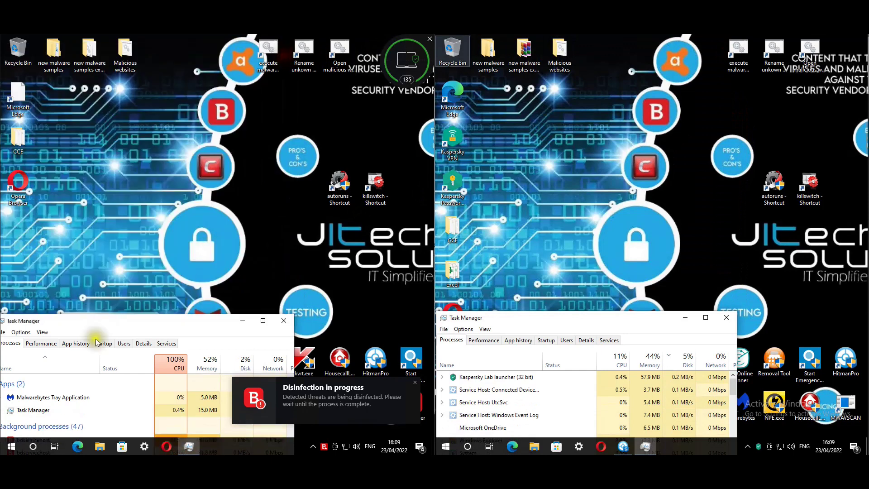
left_click_drag(99, 320, 245, 169)
left_click_drag(228, 104, 187, 66)
left_click_drag(597, 319, 653, 73)
Review both machines' startup entries, selecting Opera Browser Assistant, then close both Task Managers
left_click(602, 94)
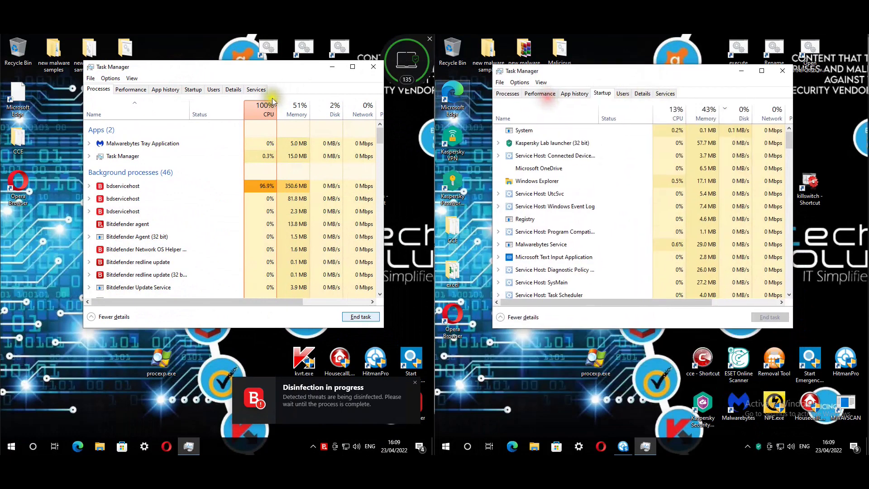
left_click(193, 90)
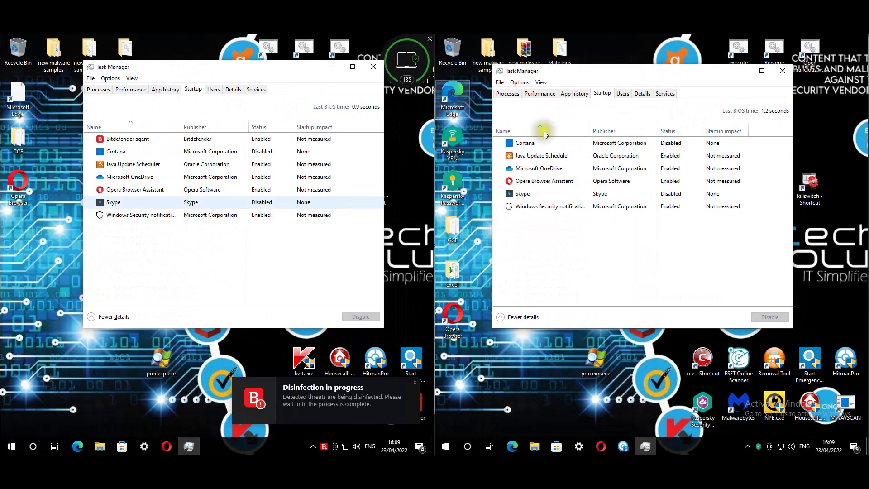
left_click(564, 181)
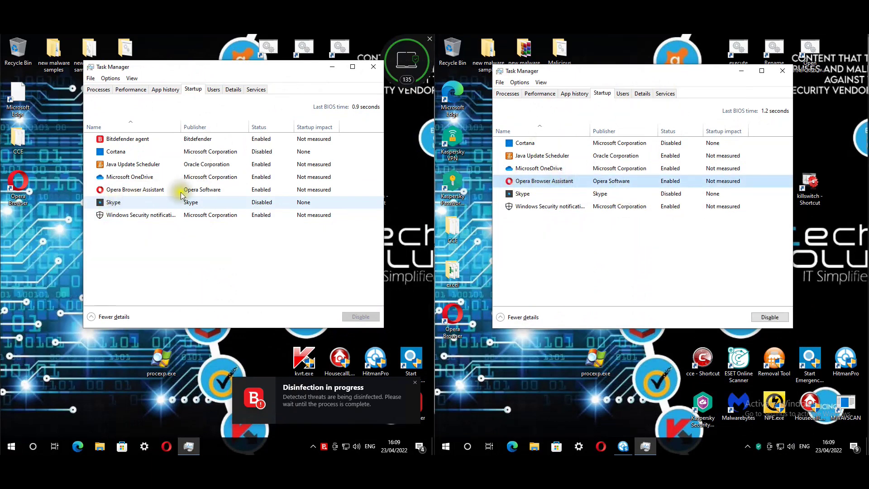
left_click(132, 189)
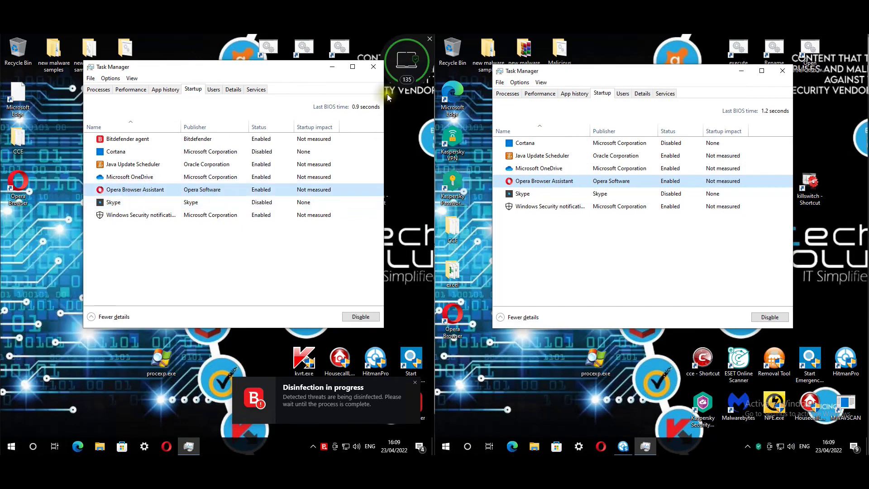
left_click(373, 67)
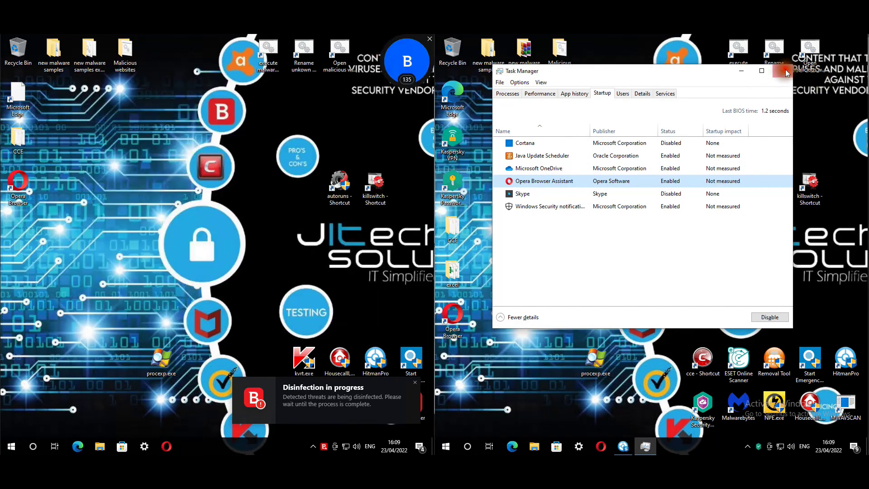
left_click(782, 71)
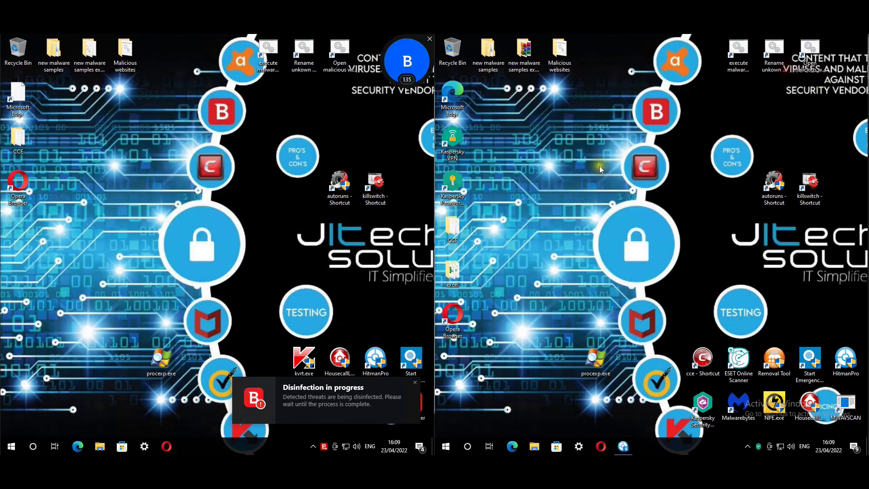
Open the new malware samples folder and inspect both Downloads folders (Academy9.exe, kodi-19.1-Matrix-x64.exe)
double_click(53, 54)
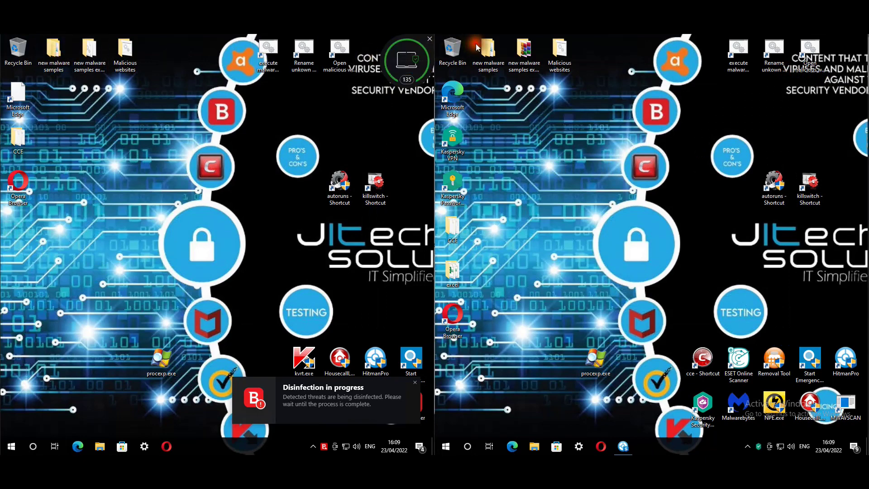
left_click(93, 169)
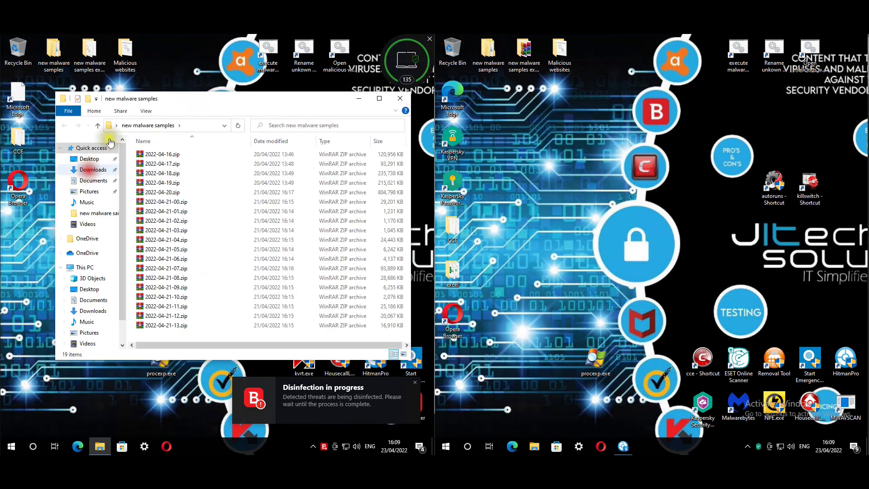
left_click_drag(134, 101, 105, 94)
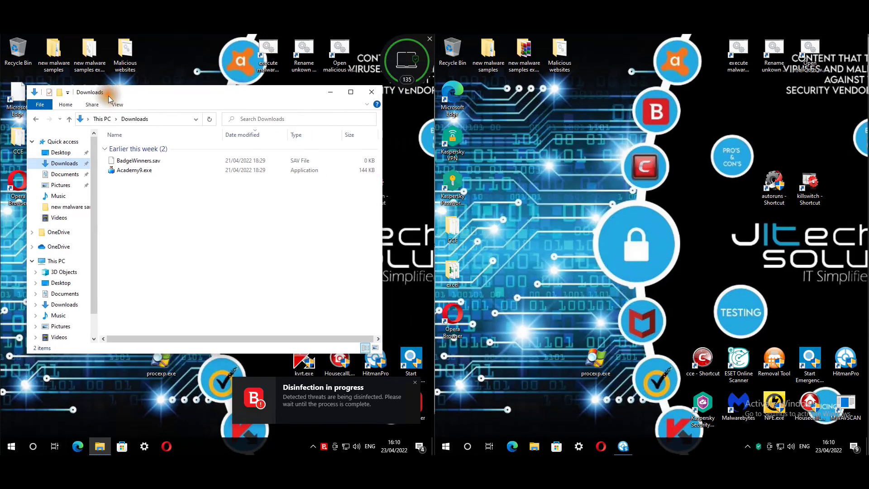
left_click(135, 174)
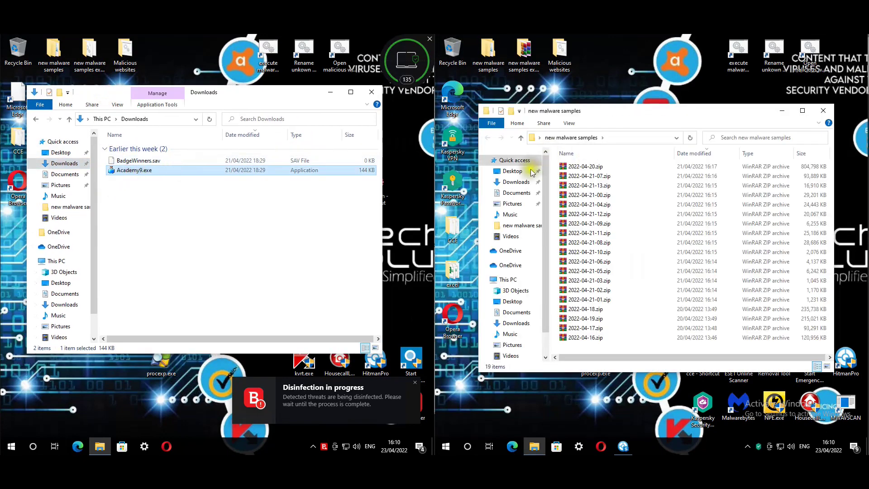
left_click(517, 182)
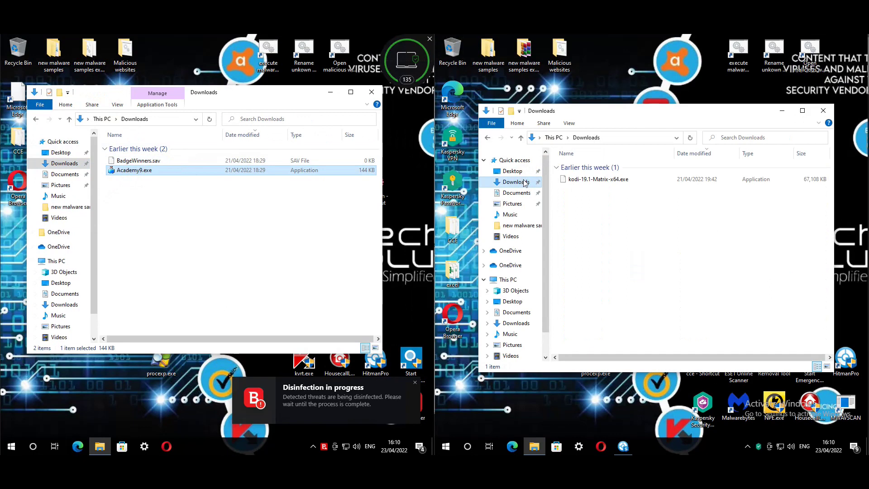
left_click(614, 182)
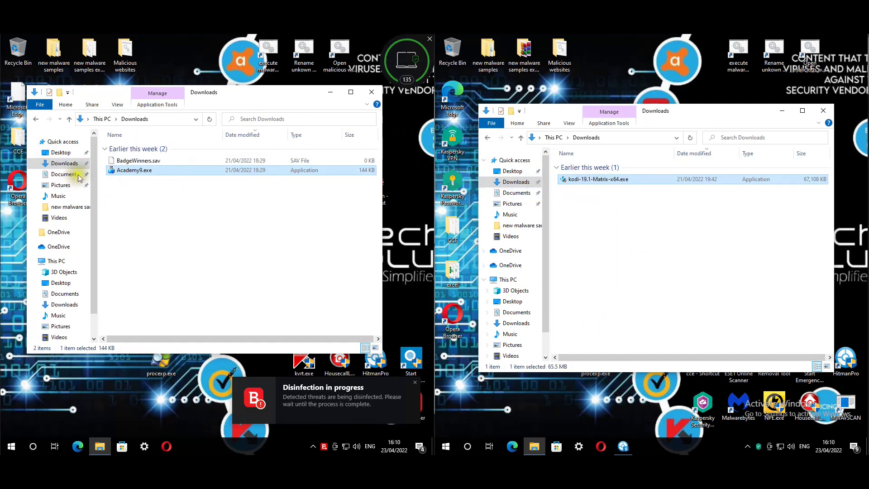
Check both machines' Documents folders, selecting the cloud free.cfg file on the right
left_click(63, 174)
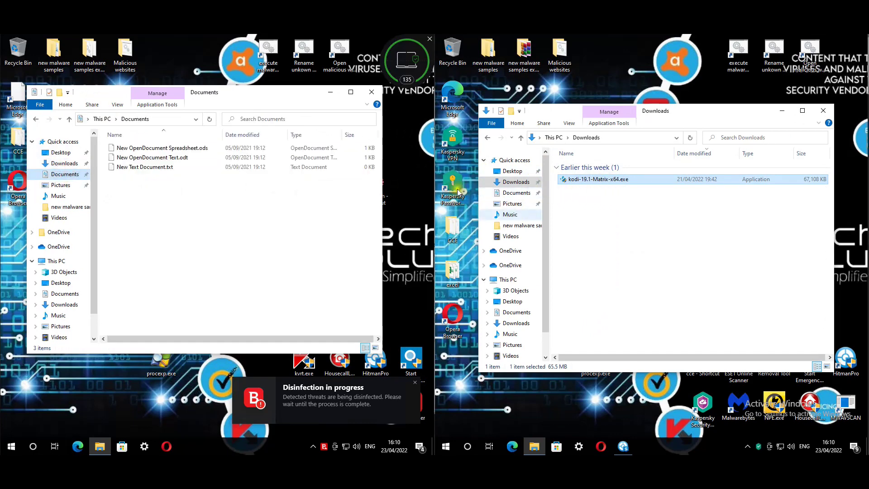
left_click(529, 192)
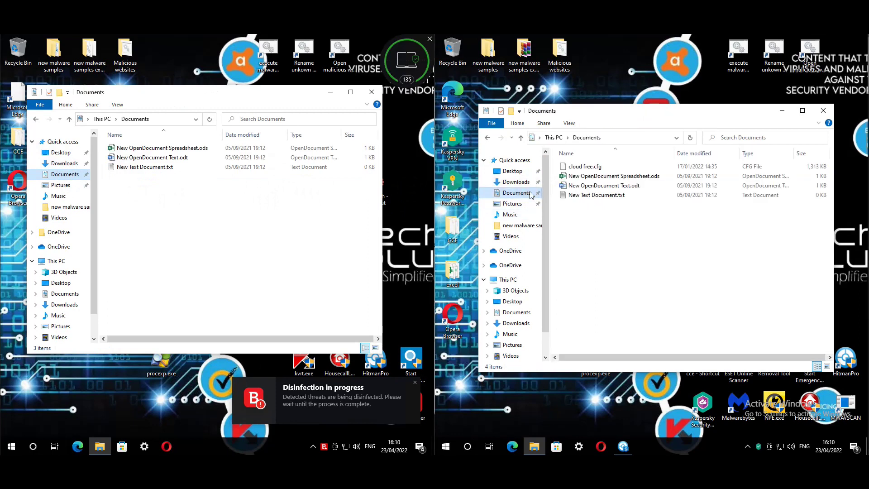
left_click(592, 166)
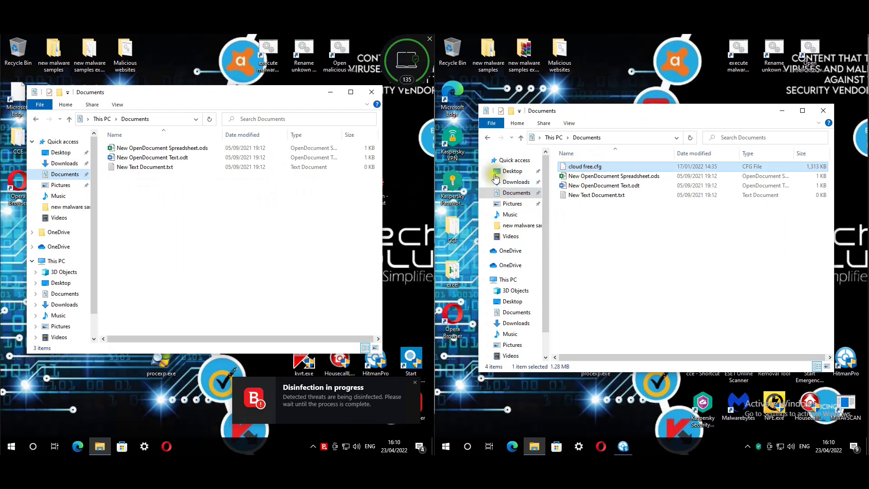
Check both Pictures folders, scrolling through the left machine's 34 images
left_click(60, 185)
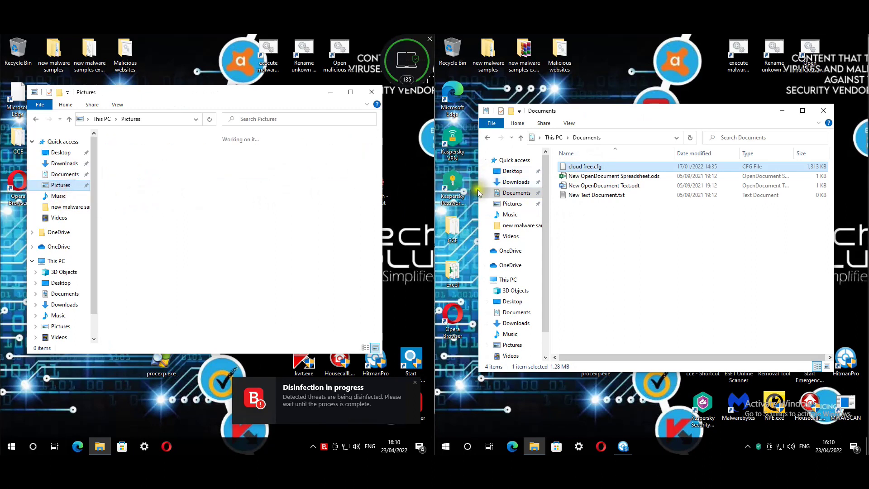
left_click(512, 203)
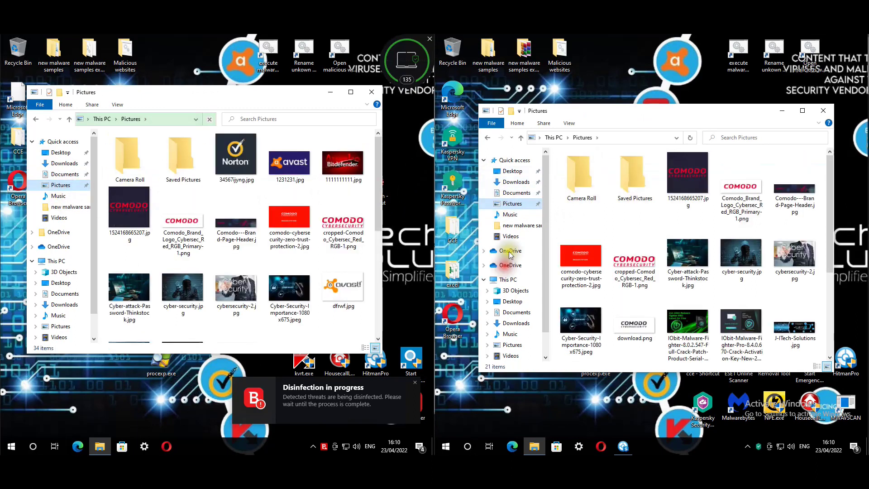
left_click(325, 210)
scroll(379, 181, "down", 5)
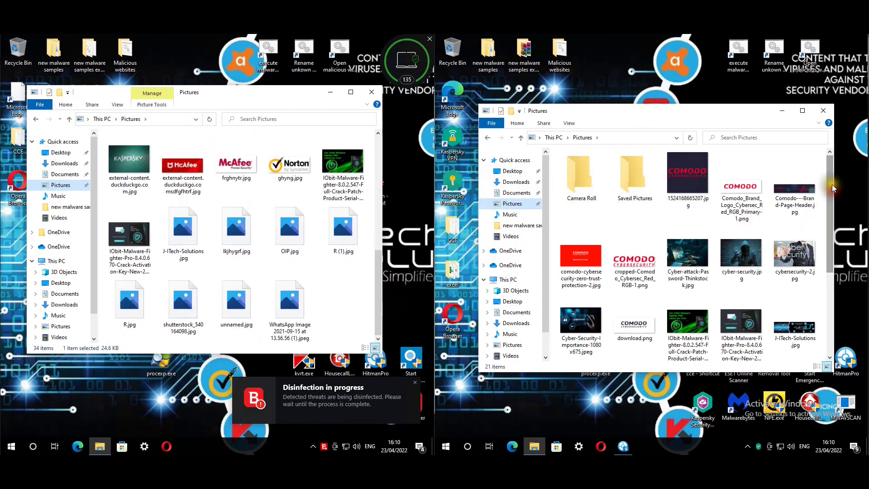
left_click_drag(830, 269, 838, 350)
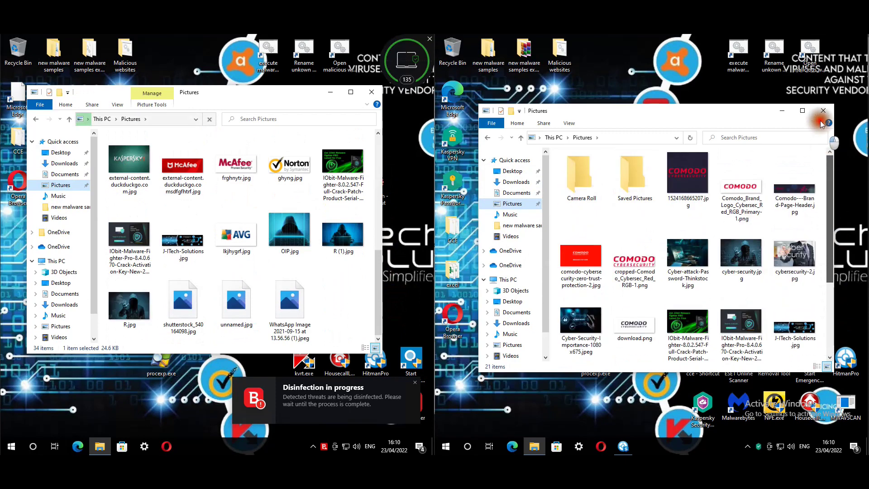
left_click(372, 92)
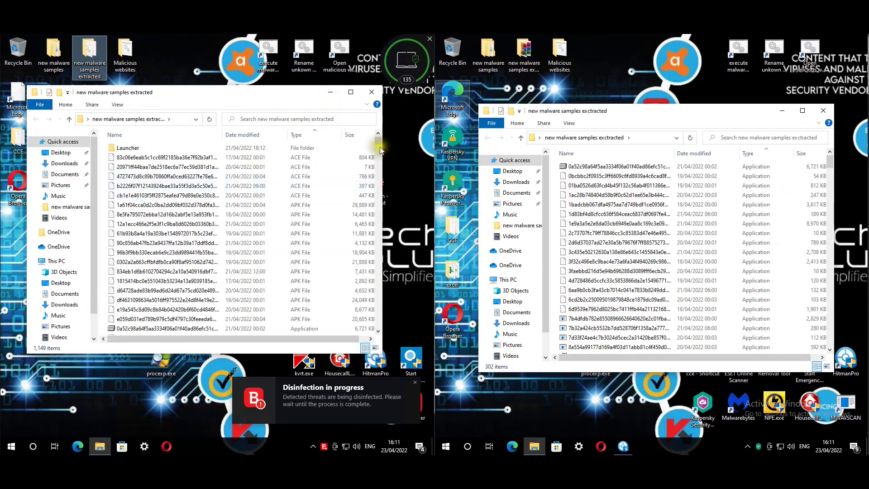
left_click_drag(378, 144, 362, 106)
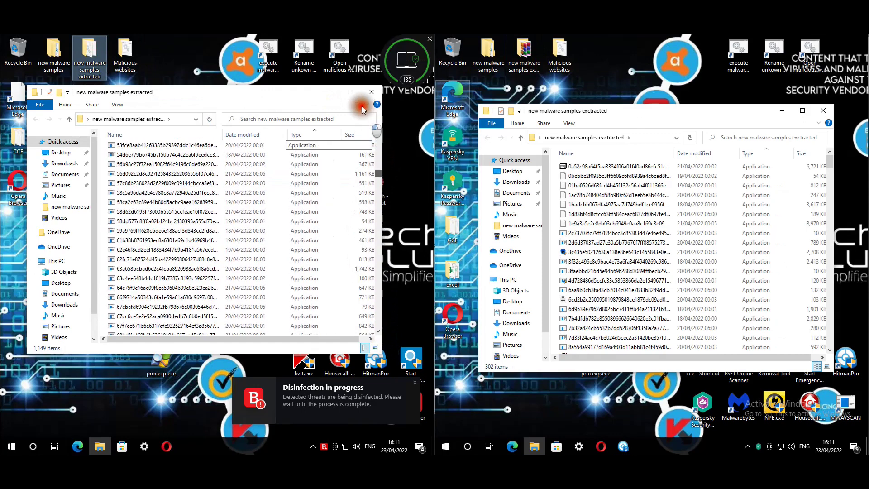
left_click(371, 92)
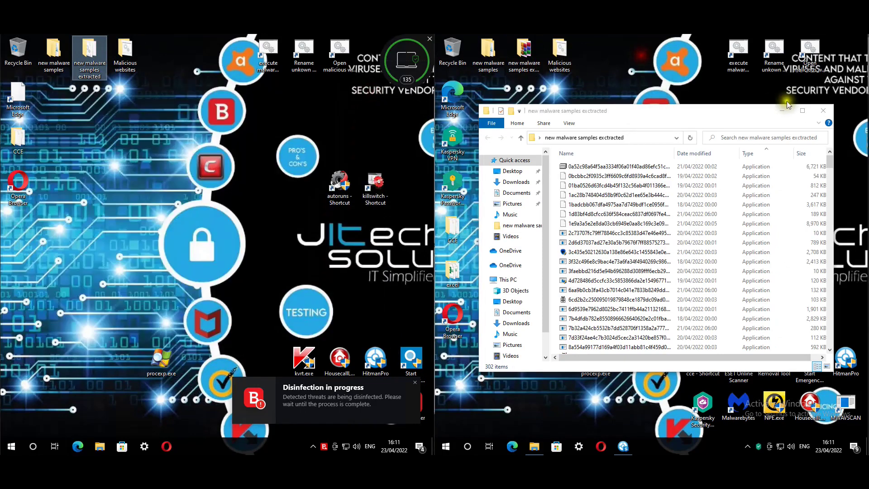
left_click(826, 111)
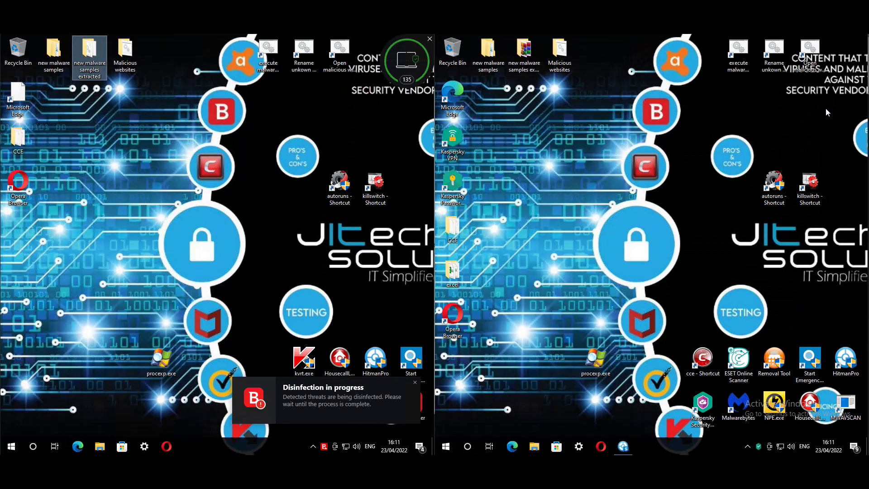